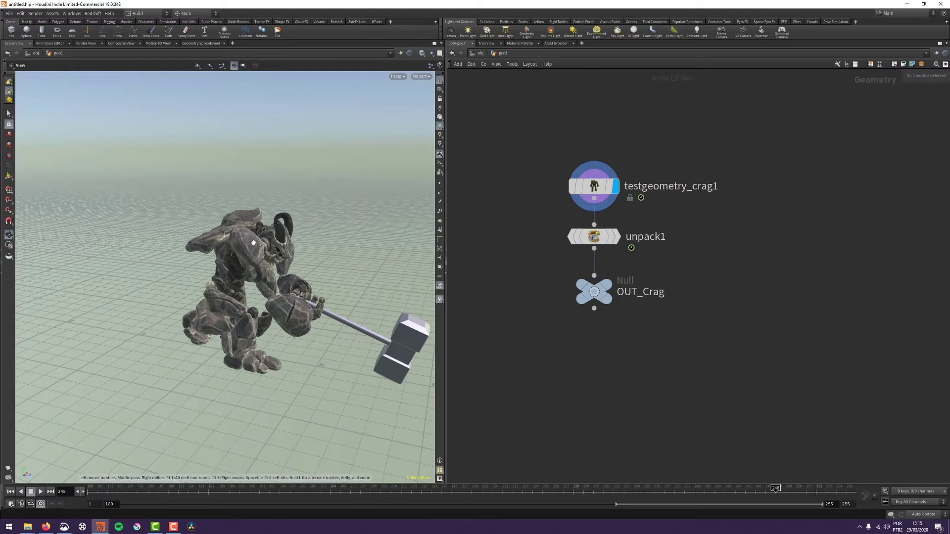
Select and display the OUT_Crag null, and show the model's UV layout in the viewport.
mouse_move(656, 285)
left_click_drag(656, 281, 551, 319)
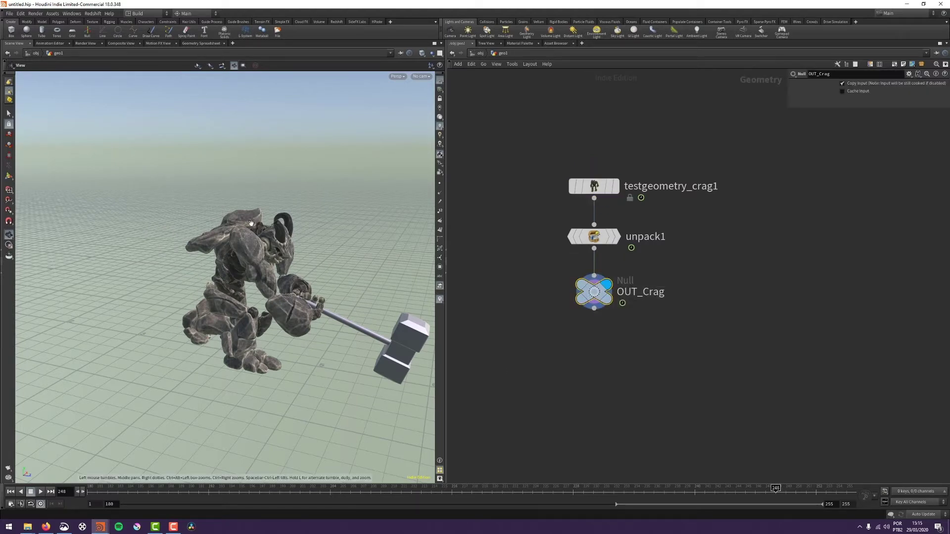
key("space+5")
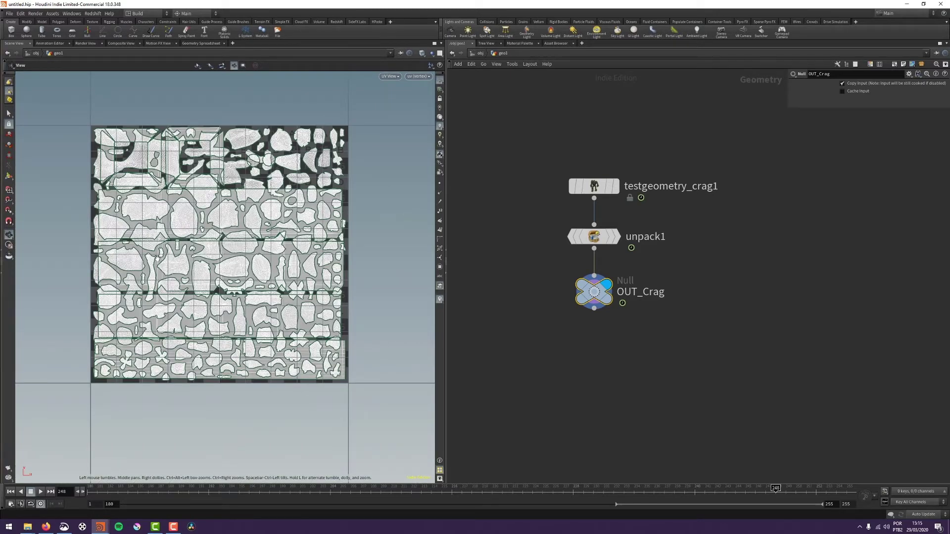
middle_click(600, 296)
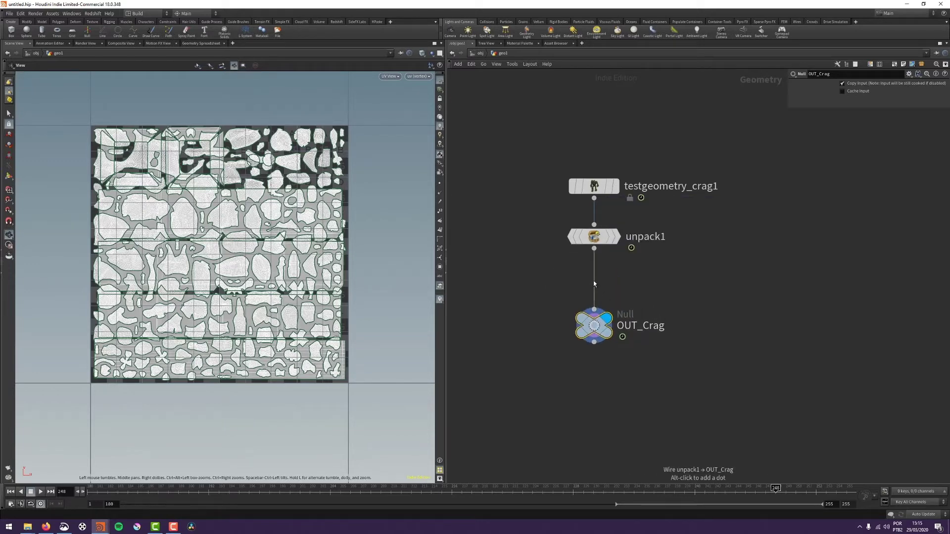
Insert an Attribute Delete node on the wire between unpack1 and OUT_Crag.
key("Tab")
type("atde")
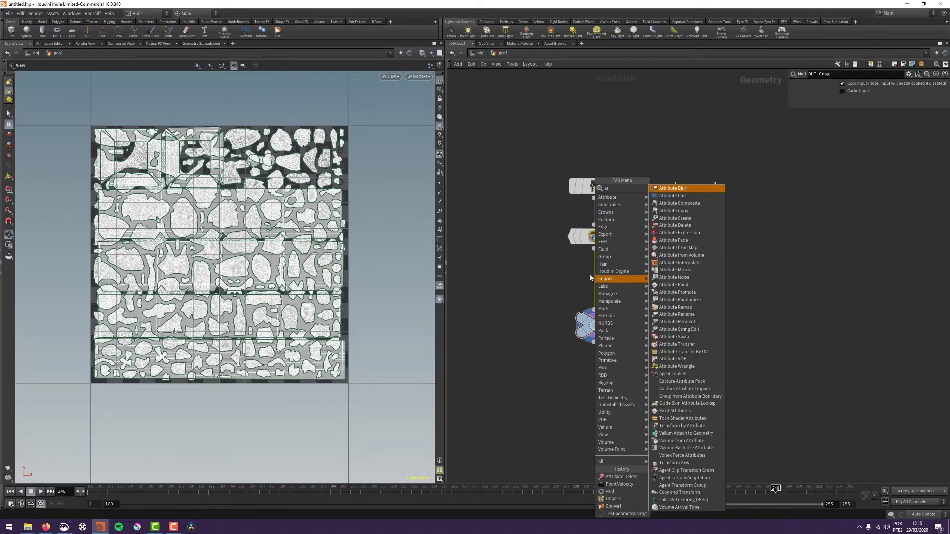
key("Return")
left_click(592, 283)
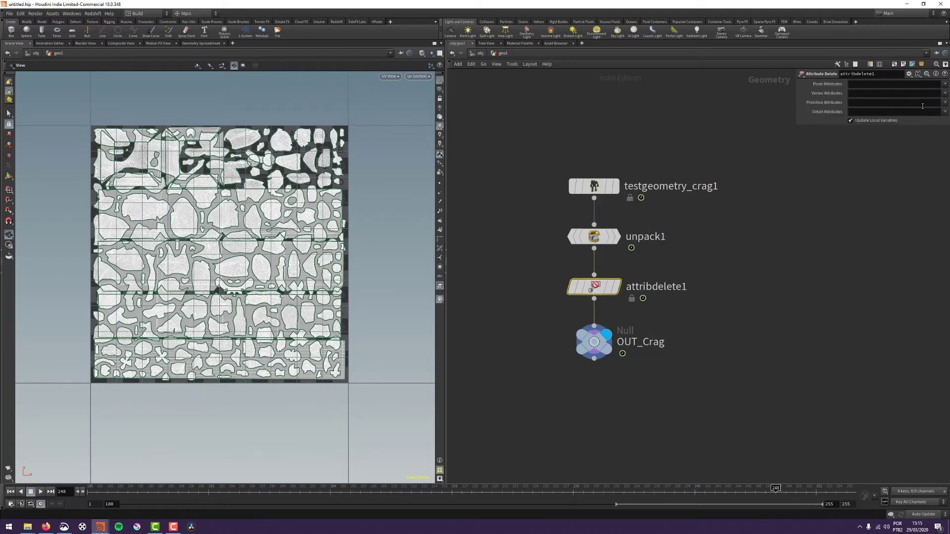
Set the Attribute Delete node to remove the uv vertex attribute, and return the viewport to the perspective view.
left_click(944, 93)
left_click(935, 109)
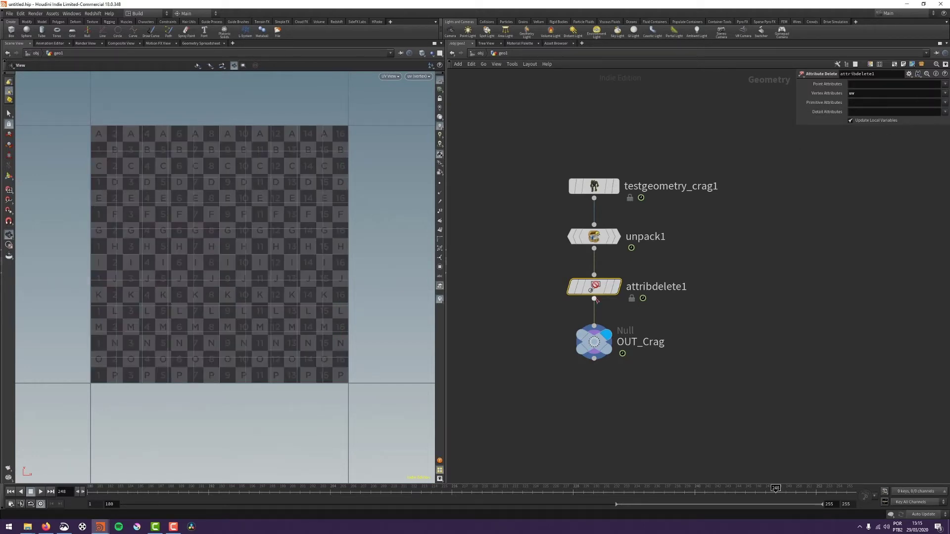
middle_click(594, 341)
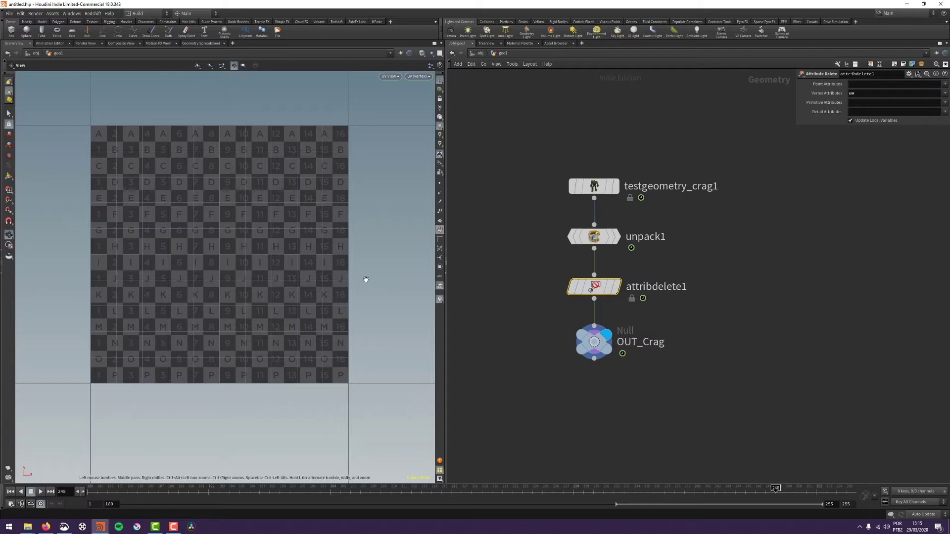
key("space+1")
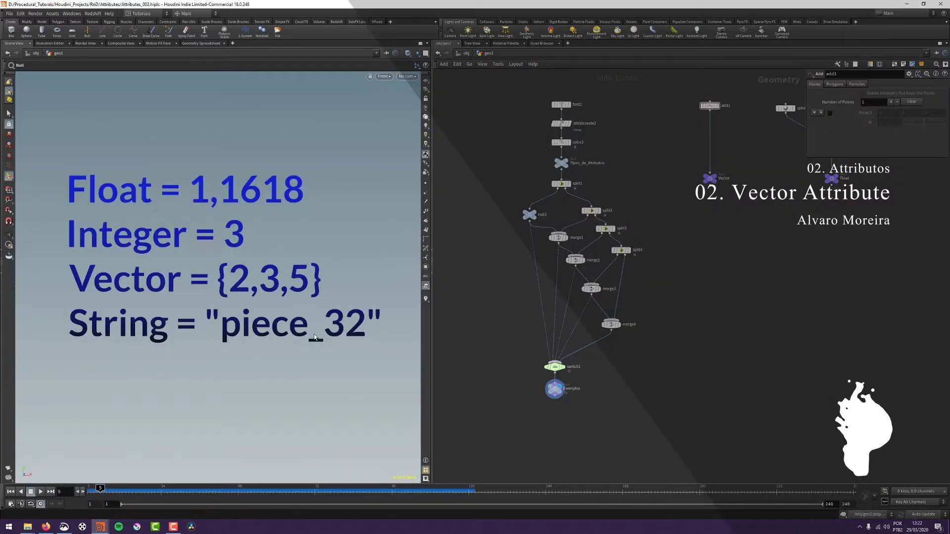
Enable Point 0 in the add1 node that feeds the Vector null.
middle_click_drag(721, 206, 583, 351)
scroll(598, 333, "up", 3)
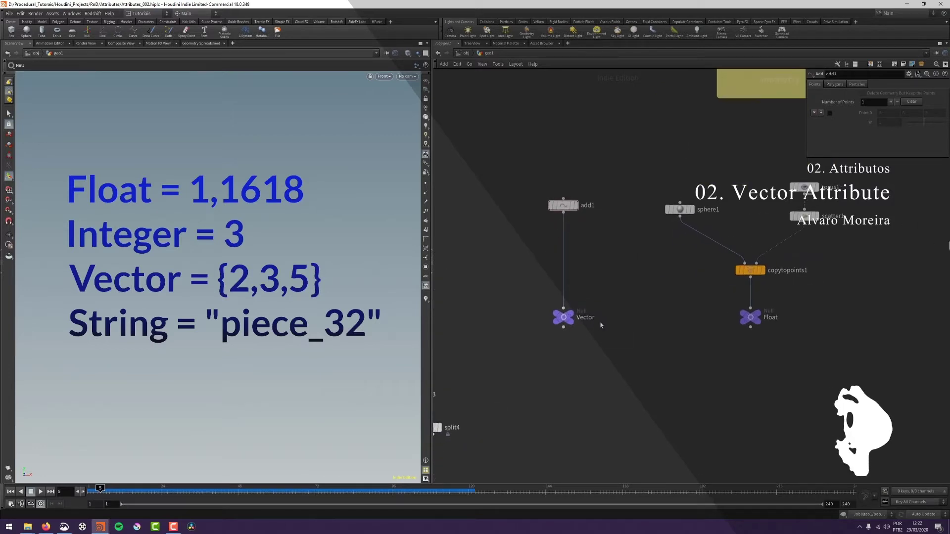
left_click_drag(601, 212, 532, 247)
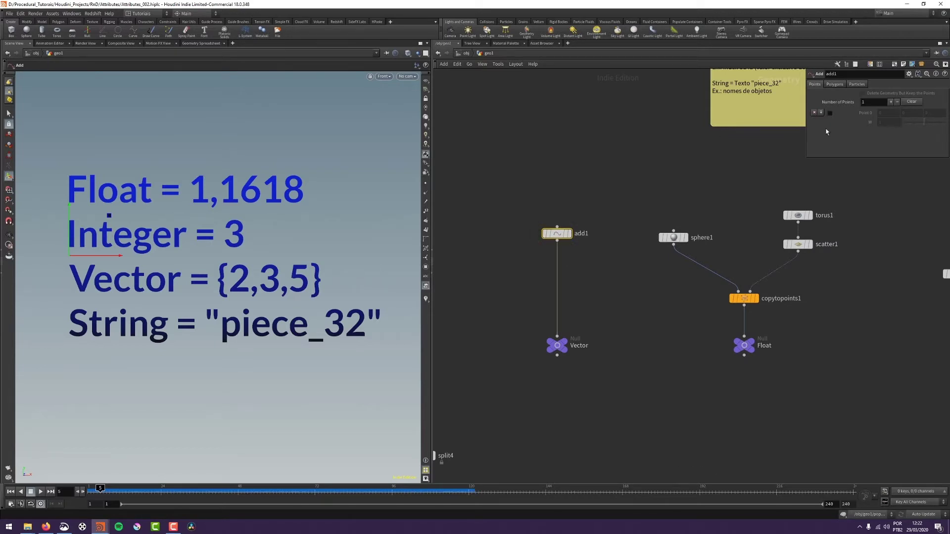
left_click(831, 114)
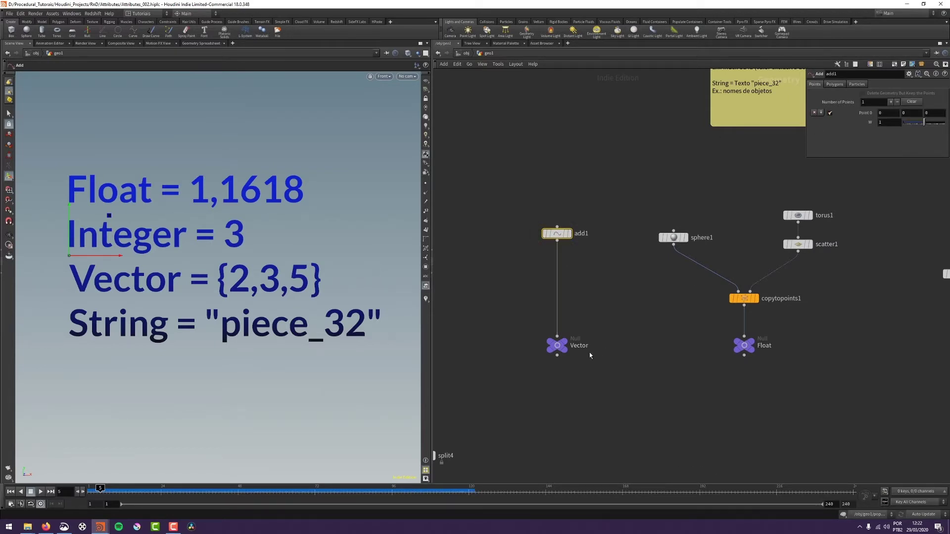
Display and select the Vector null, and view its point on the grid in perspective.
mouse_move(521, 425)
middle_mouse_down()
mouse_move(630, 307)
mouse_move(554, 348)
middle_mouse_up()
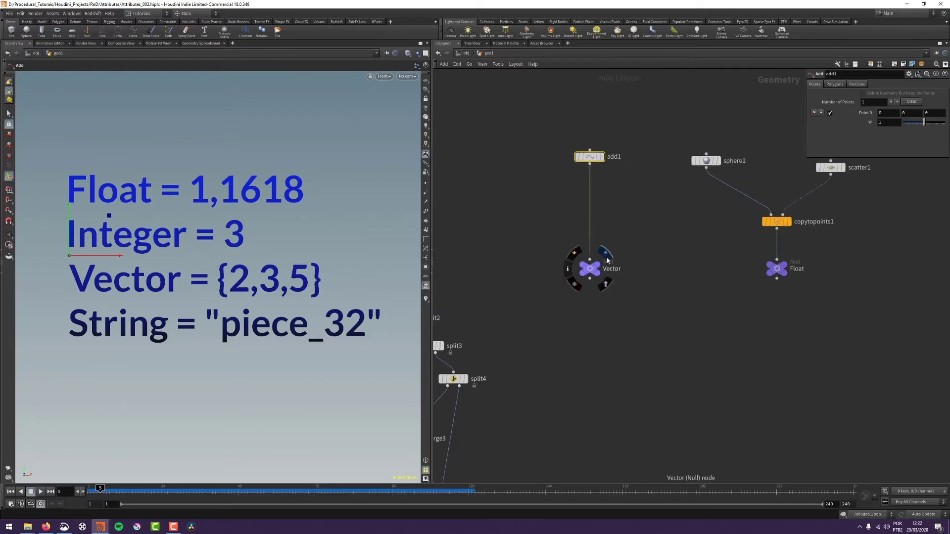
left_click(607, 256)
left_click_drag(641, 244, 563, 297)
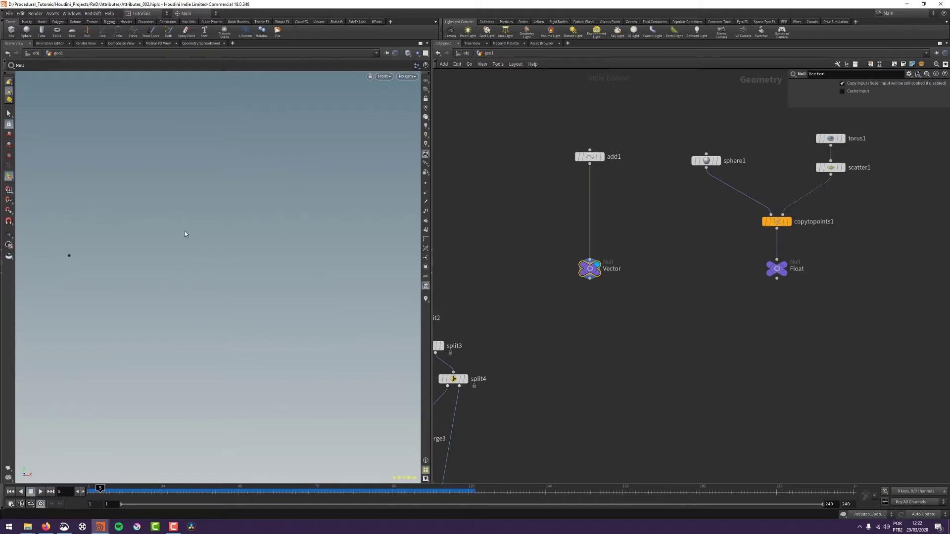
key("space+1")
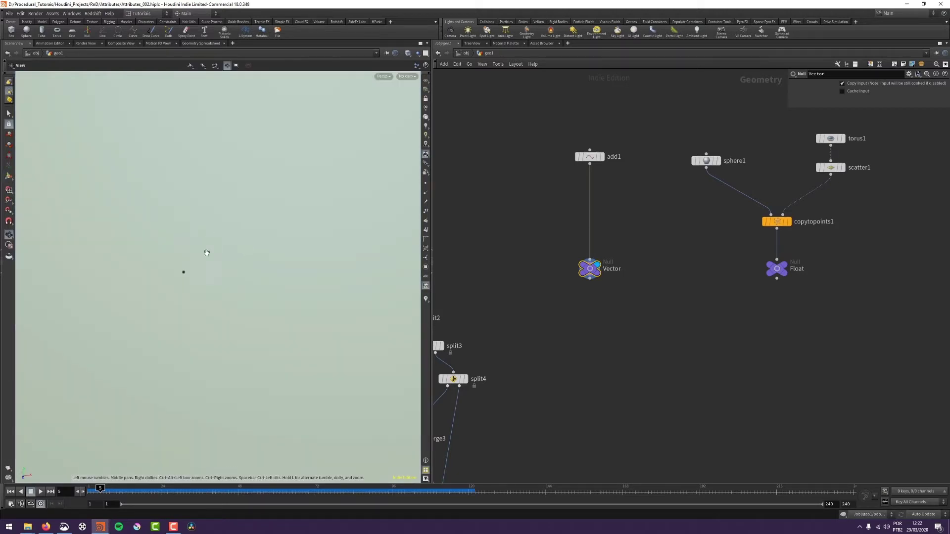
key("Escape")
left_click_drag(218, 302, 232, 281)
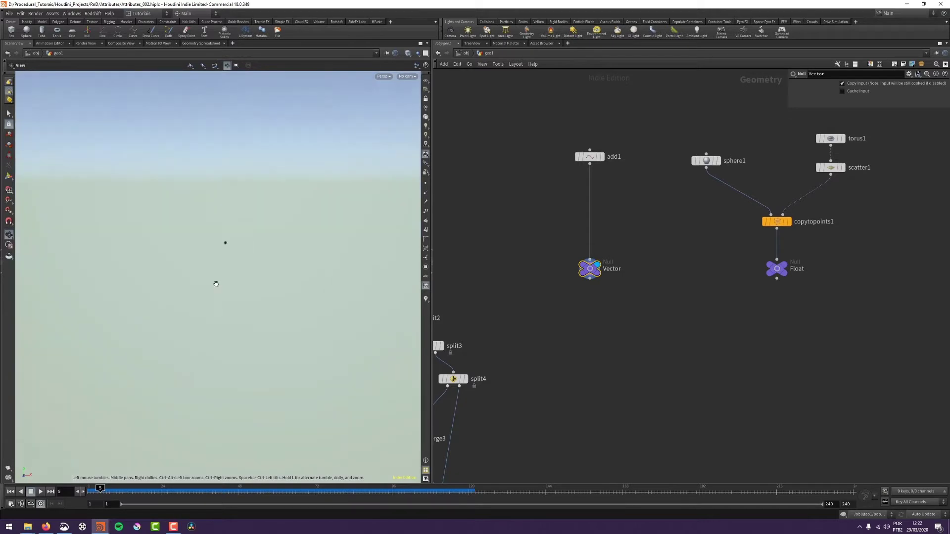
left_click_drag(405, 123, 237, 336)
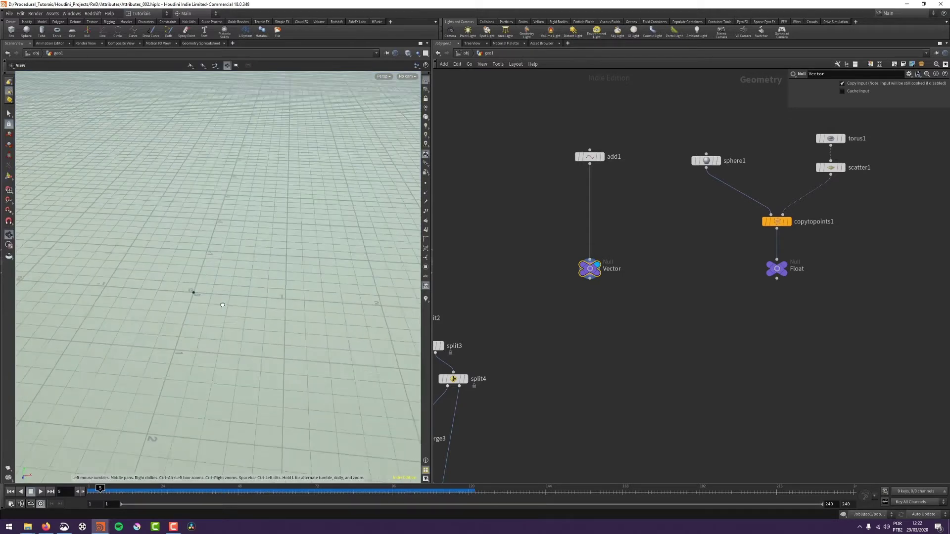
right_click_drag(236, 337, 190, 263)
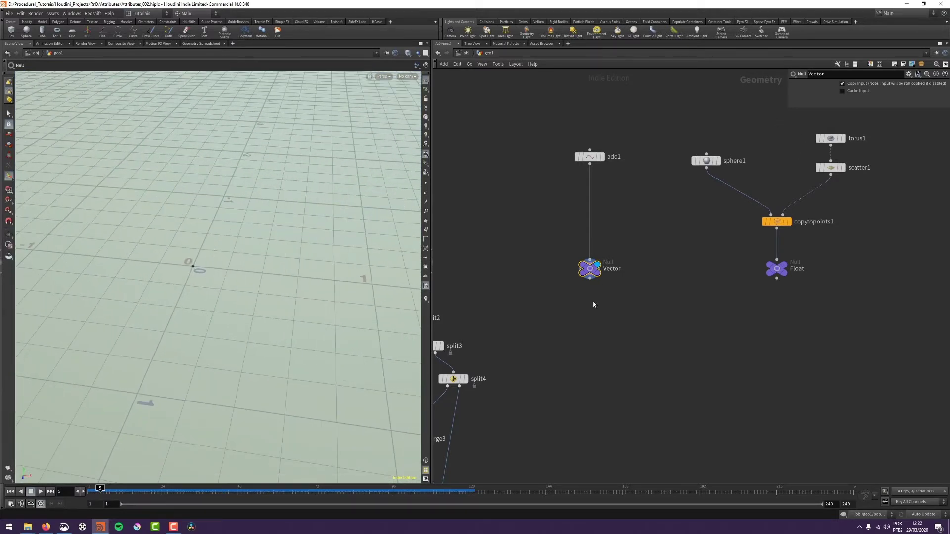
Set the X position of Point 0 in add1 to 1.
left_click_drag(614, 192, 525, 134)
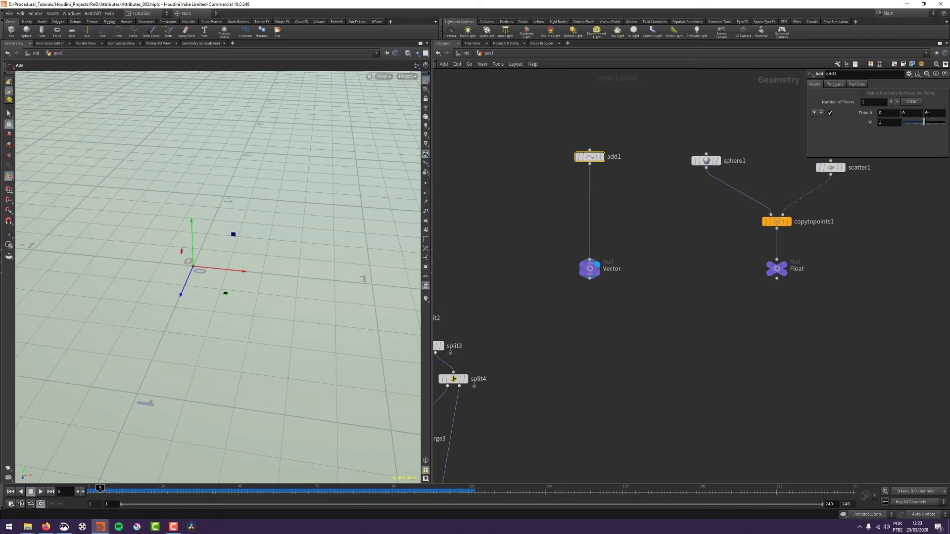
middle_click_drag(736, 228, 706, 245)
middle_click(563, 286)
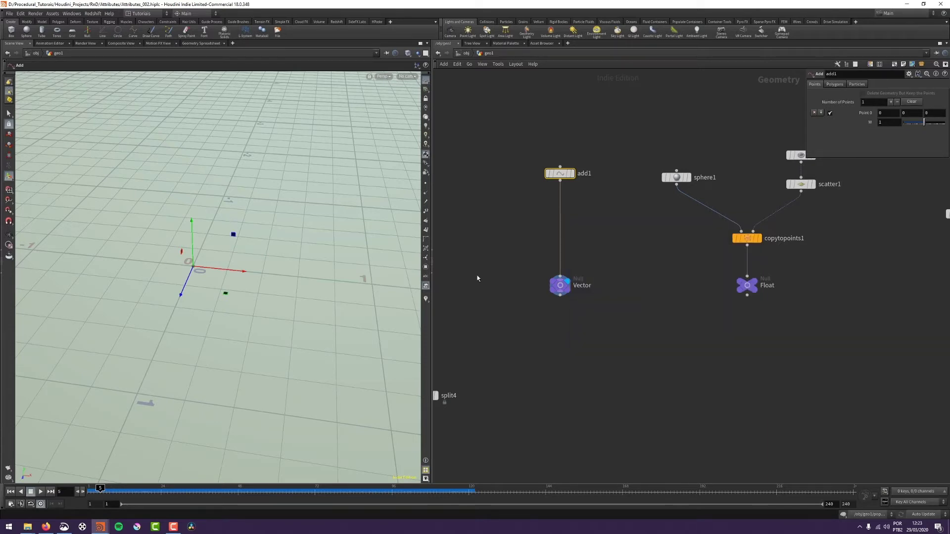
middle_click_drag(558, 286, 563, 289)
key("Escape")
left_click_drag(322, 264, 239, 265)
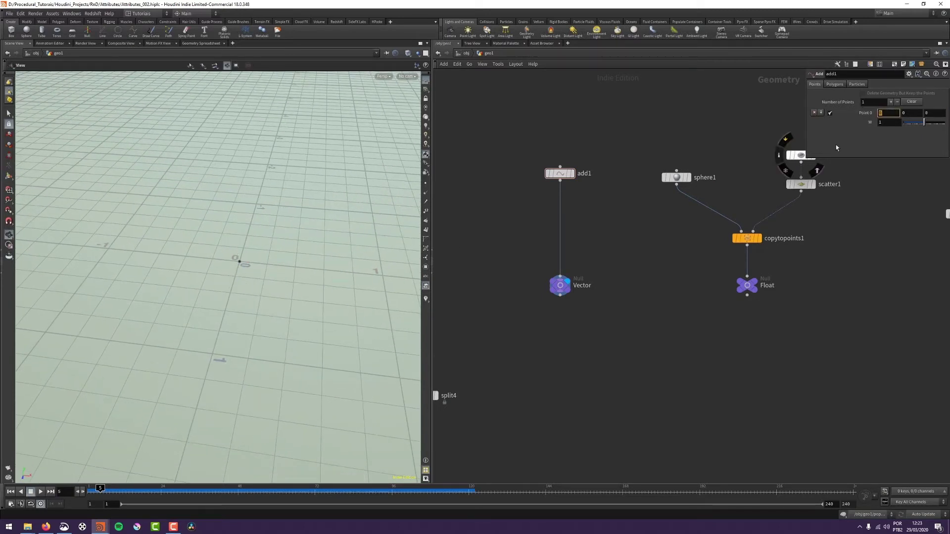
type("1")
key("Return")
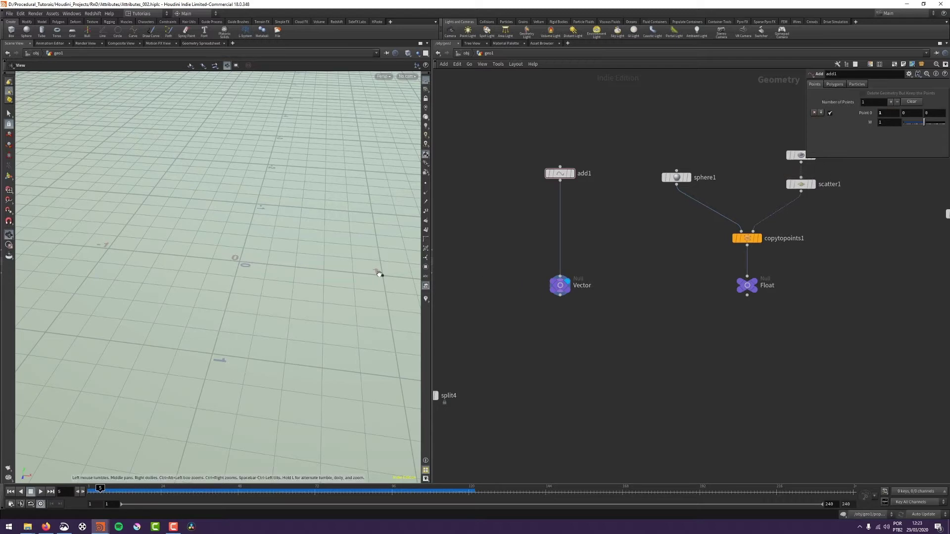
left_click_drag(378, 276, 332, 277)
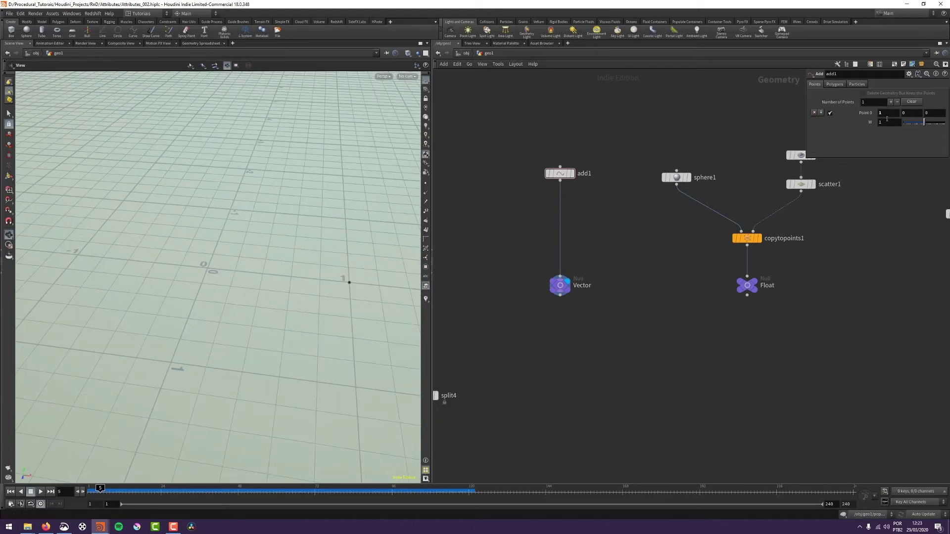
middle_click_drag(887, 119, 876, 108)
left_click_drag(265, 311, 264, 294)
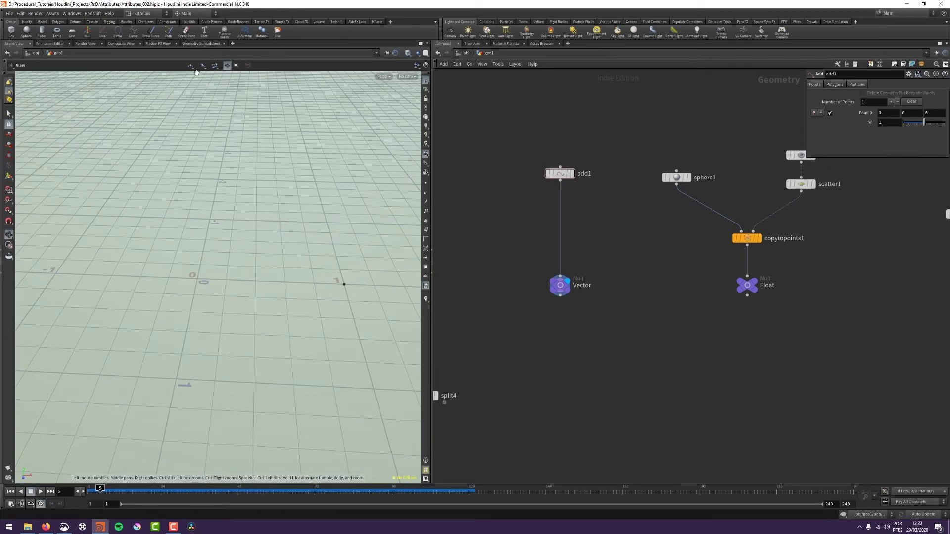
Open the Geometry Spreadsheet for add1, list its points and show all attributes.
left_click(202, 44)
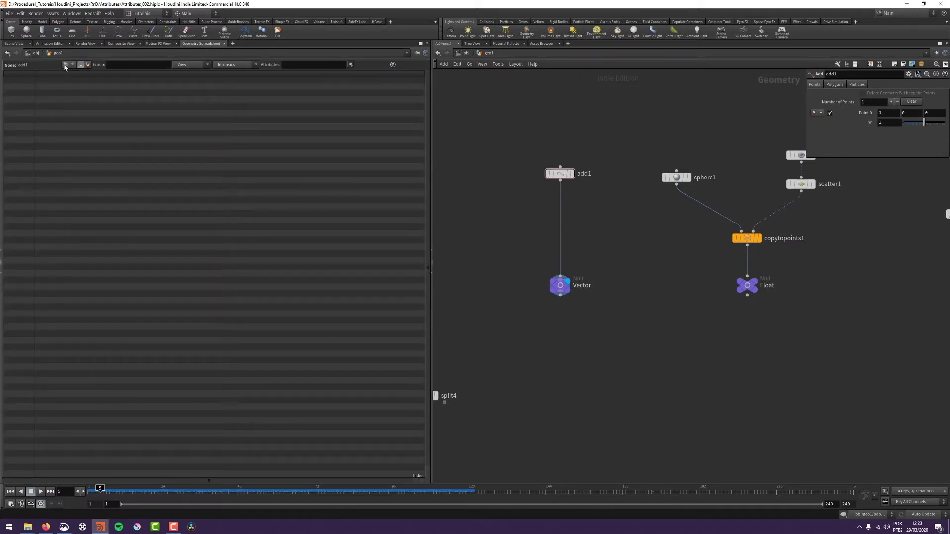
left_click(66, 66)
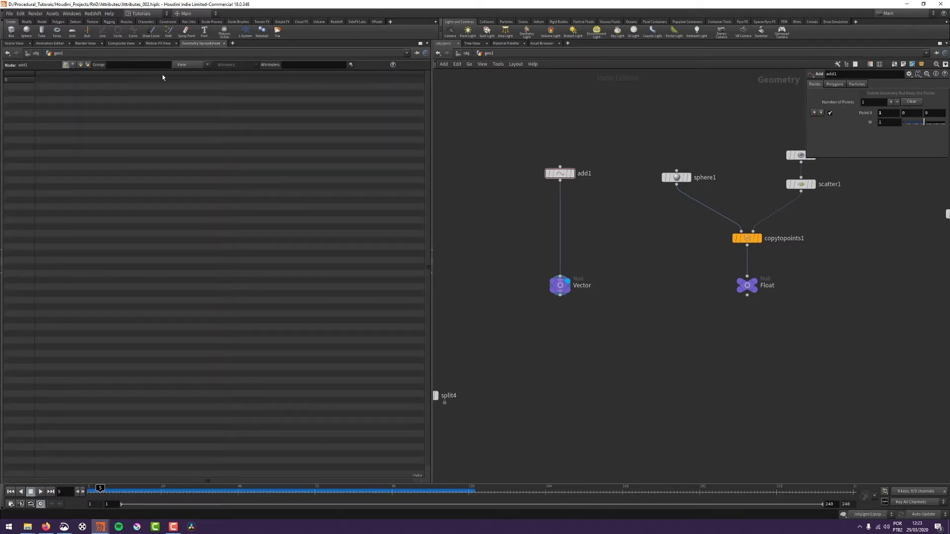
left_click(188, 65)
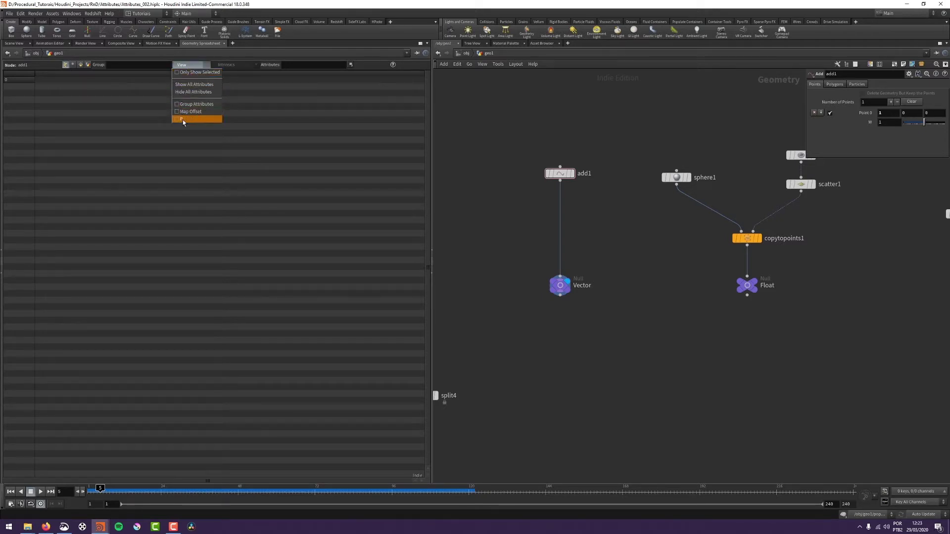
left_click(188, 85)
left_click(198, 66)
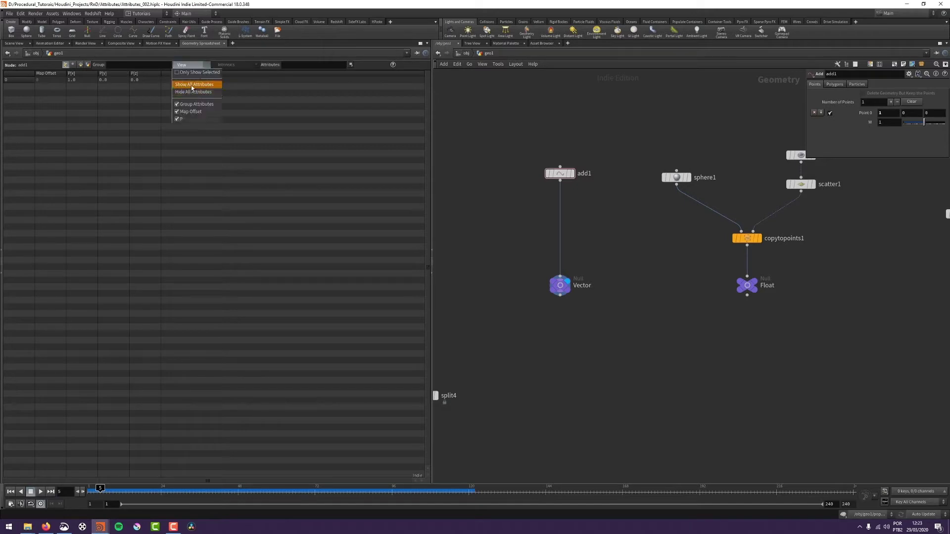
left_click(254, 14)
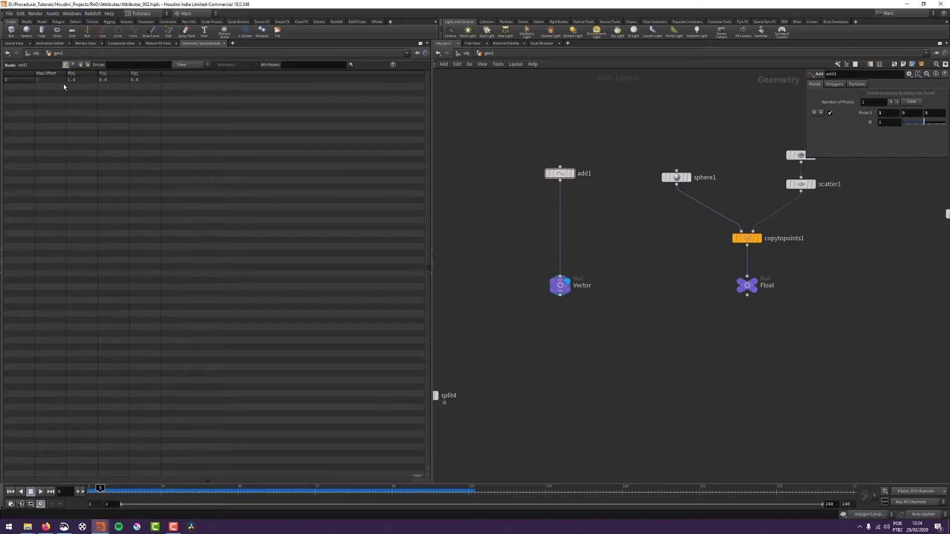
Return to the scene view, move add1 aside and add a Box node next to it.
left_click(13, 43)
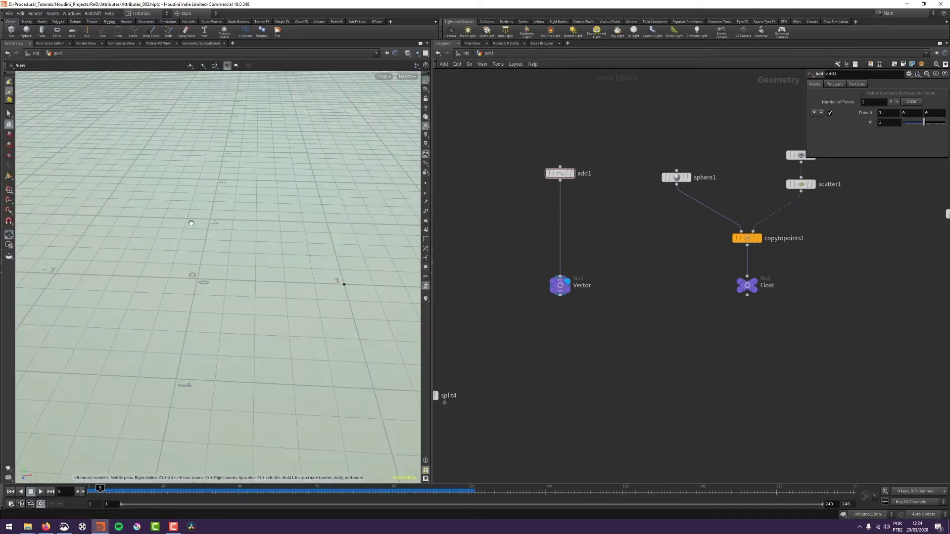
left_click_drag(560, 173, 525, 177)
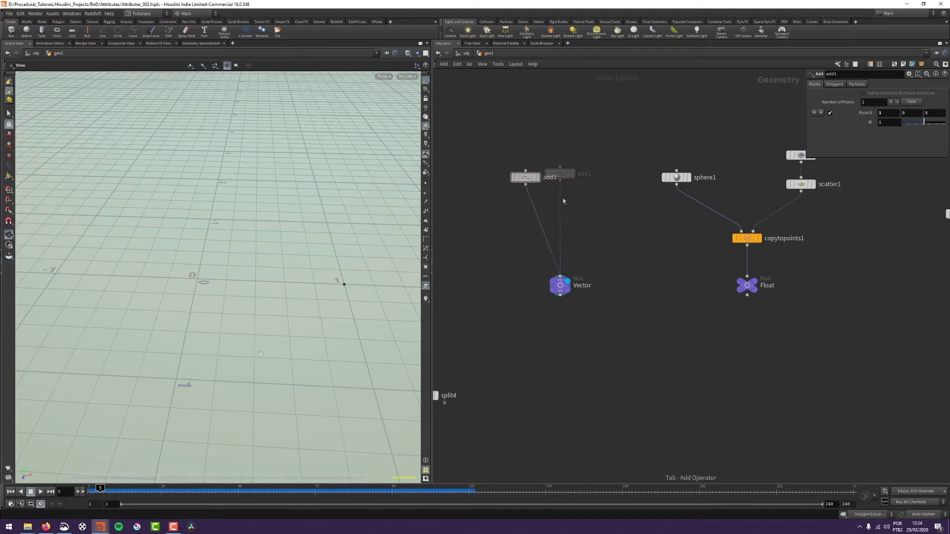
key("Tab")
type("box")
key("Return")
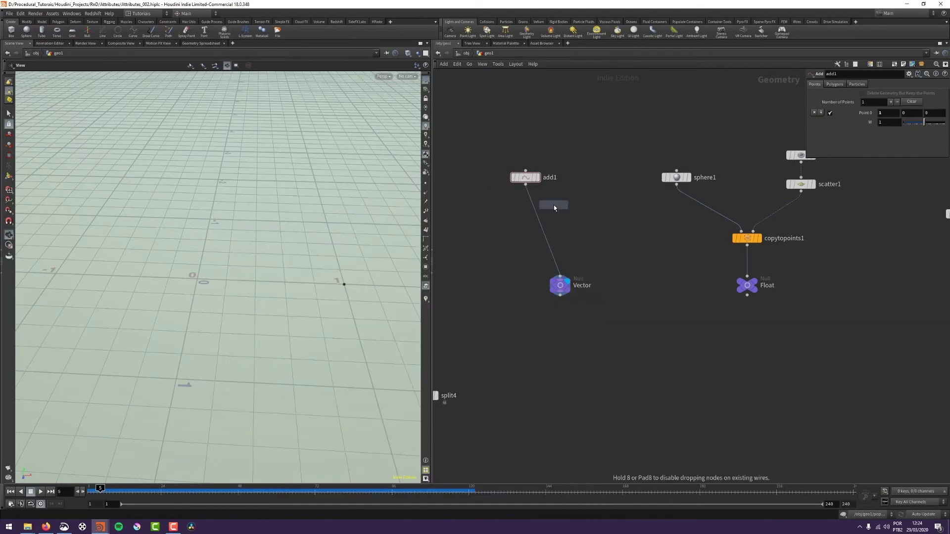
left_click(554, 204)
left_click_drag(554, 205, 579, 203)
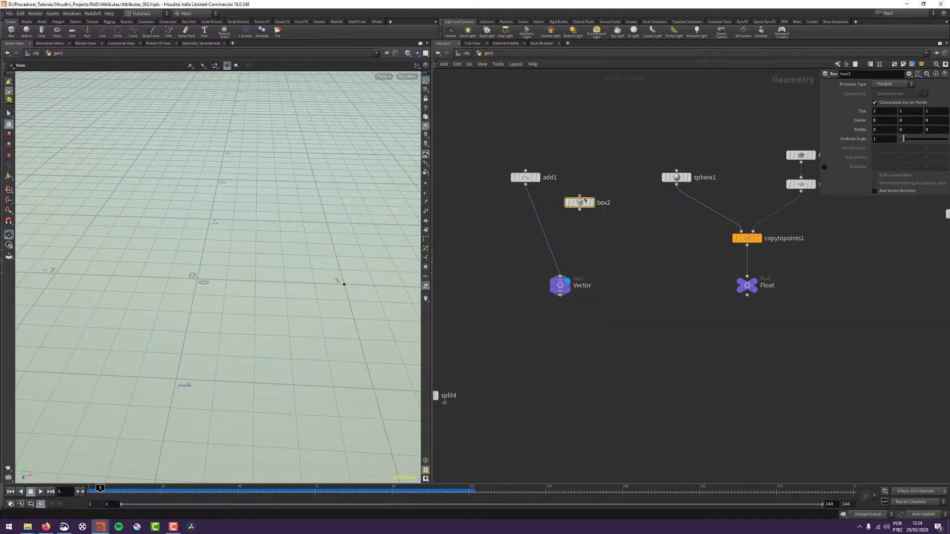
Wire the box node into the Vector null in place of add1, and open its points in the Geometry Spreadsheet.
middle_click(593, 202)
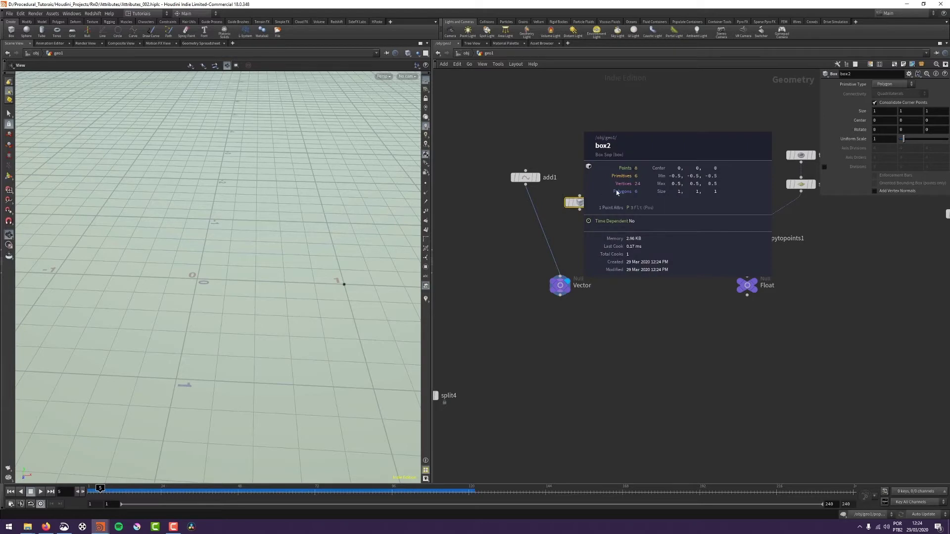
left_click(580, 211)
left_click(561, 274)
left_click_drag(602, 269, 531, 312)
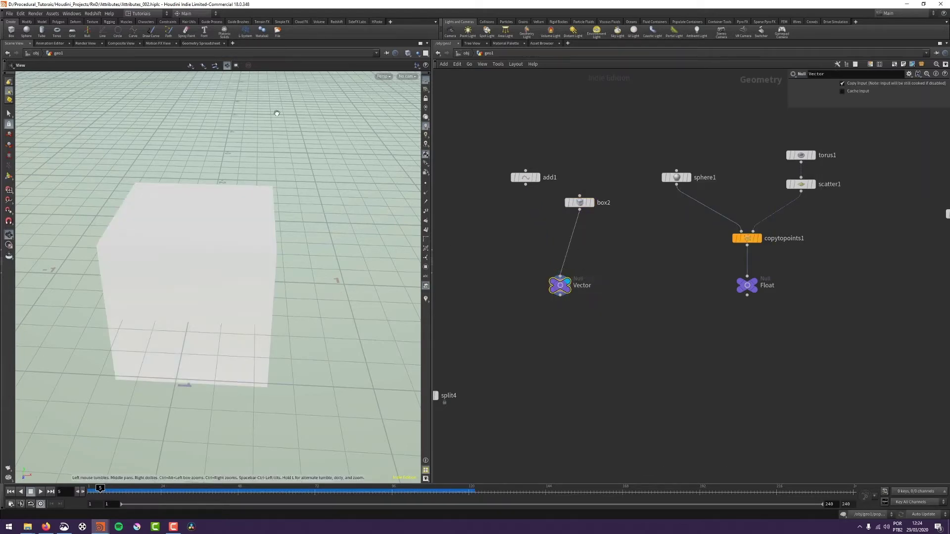
left_click(201, 43)
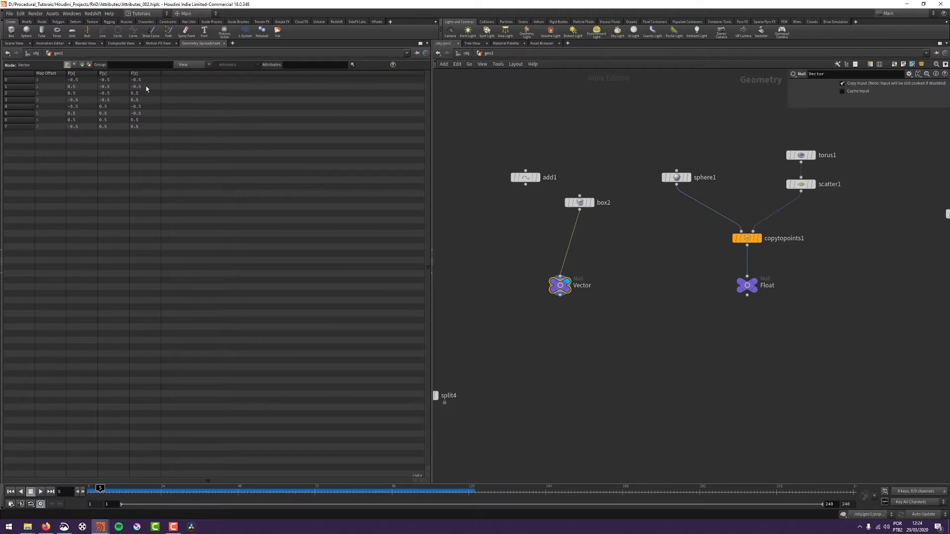
Return to the scene view, display the Float null and frame the torus covered with spheres.
left_click(14, 43)
middle_click_drag(666, 307, 635, 317)
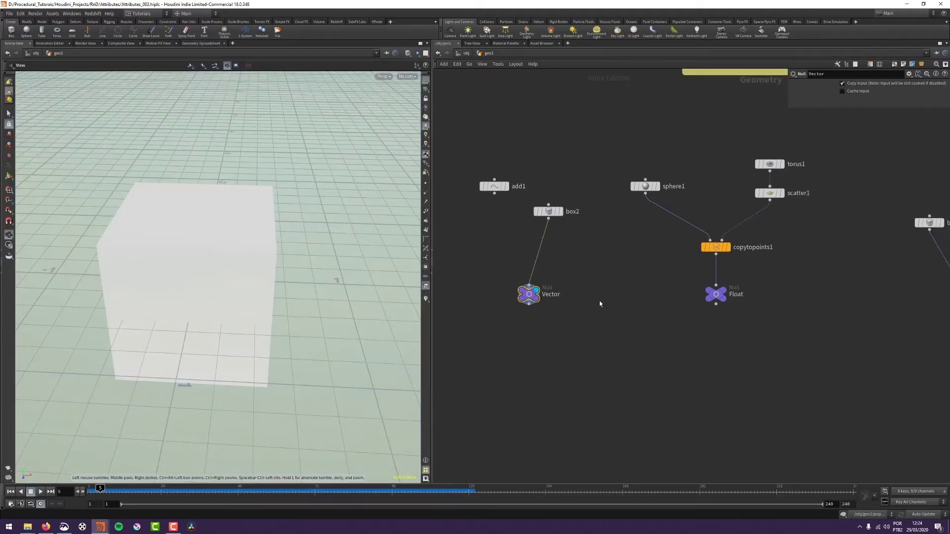
middle_click_drag(529, 294, 600, 295)
middle_click_drag(634, 313, 581, 310)
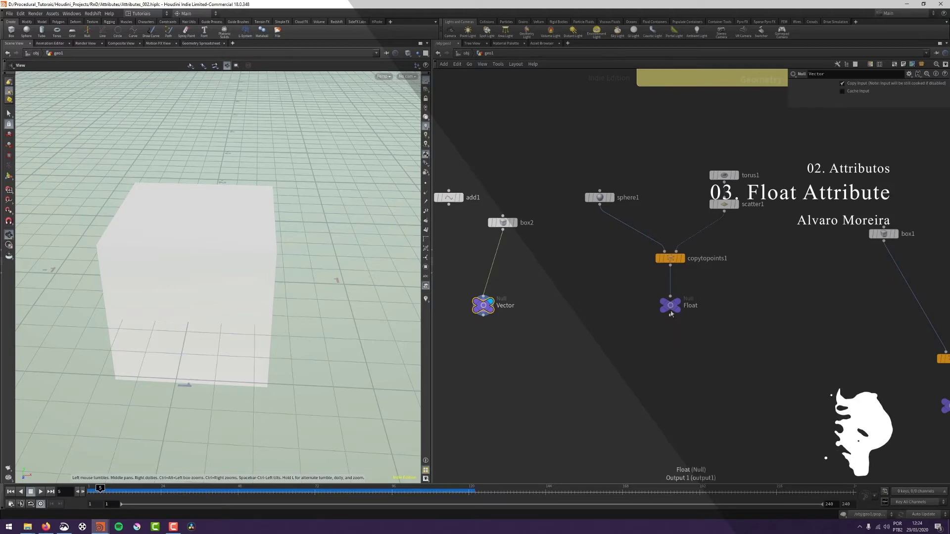
left_click(692, 297)
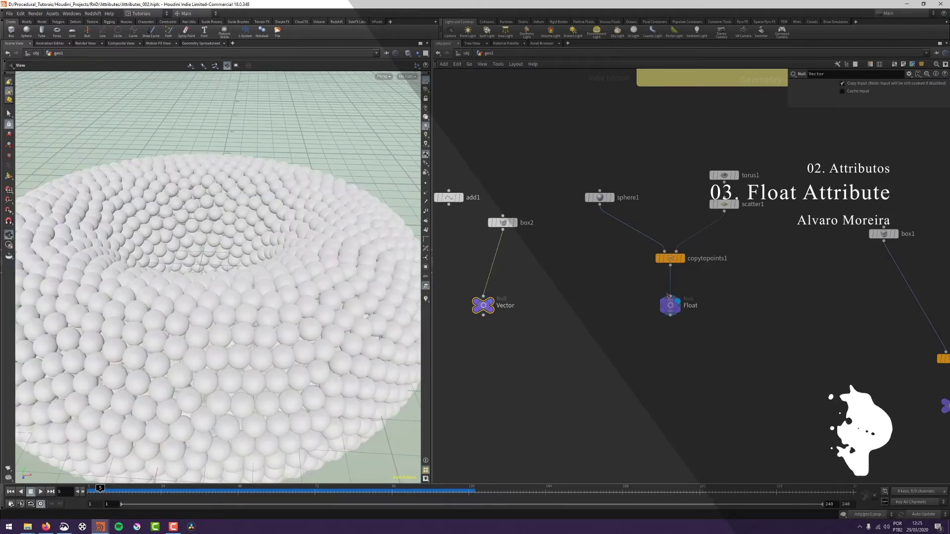
scroll(251, 164, "down", 5)
left_click_drag(214, 198, 210, 224)
scroll(216, 246, "up", 4)
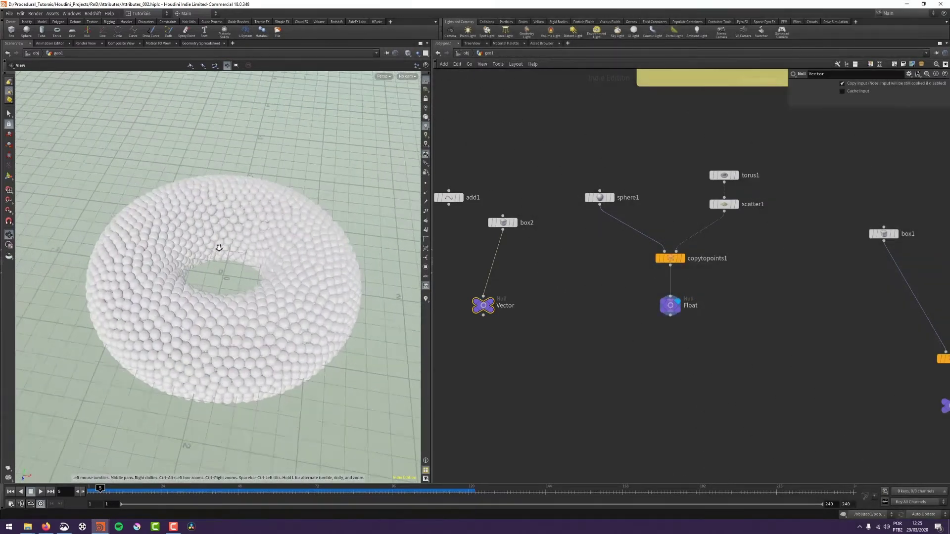
Inspect scatter1's node info and point attributes in the Geometry Spreadsheet, then review the copytopoints1 settings in the scene view.
middle_click(677, 307)
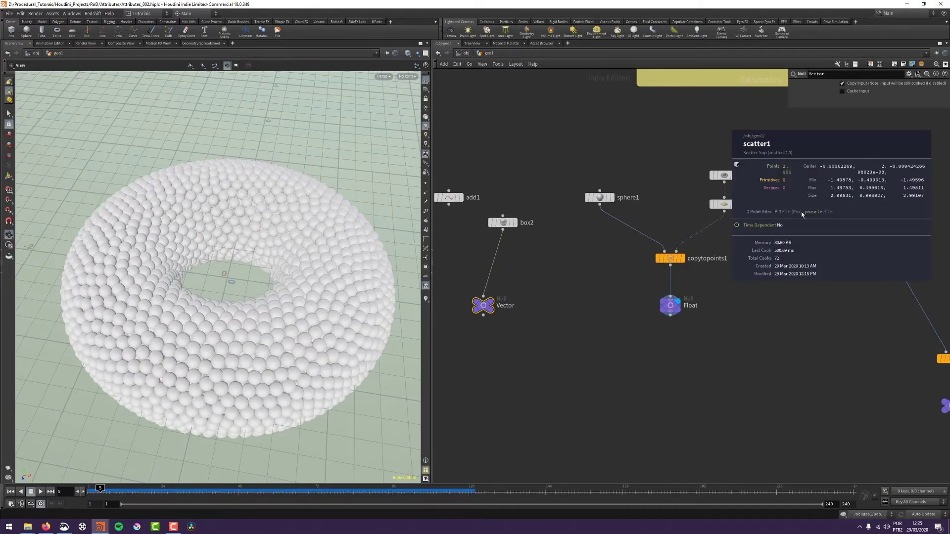
left_click(201, 43)
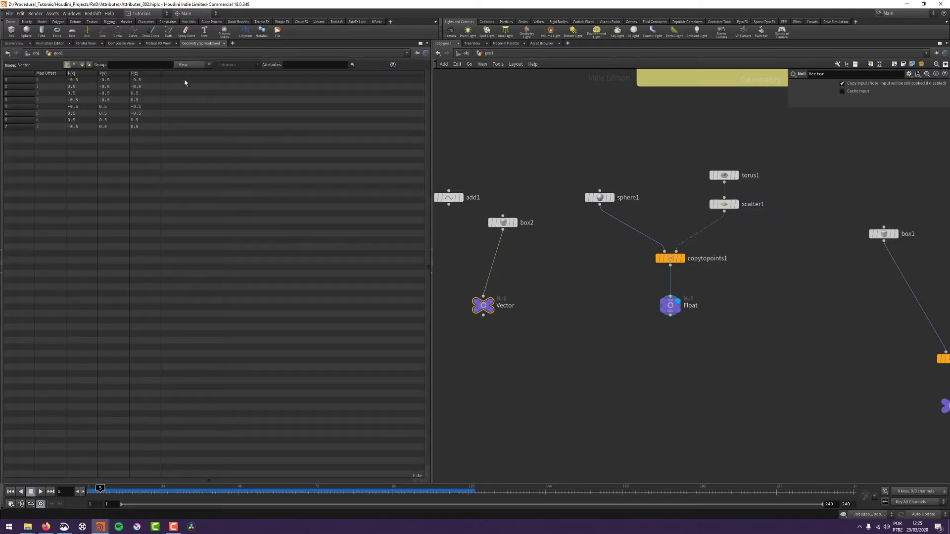
left_click(724, 204)
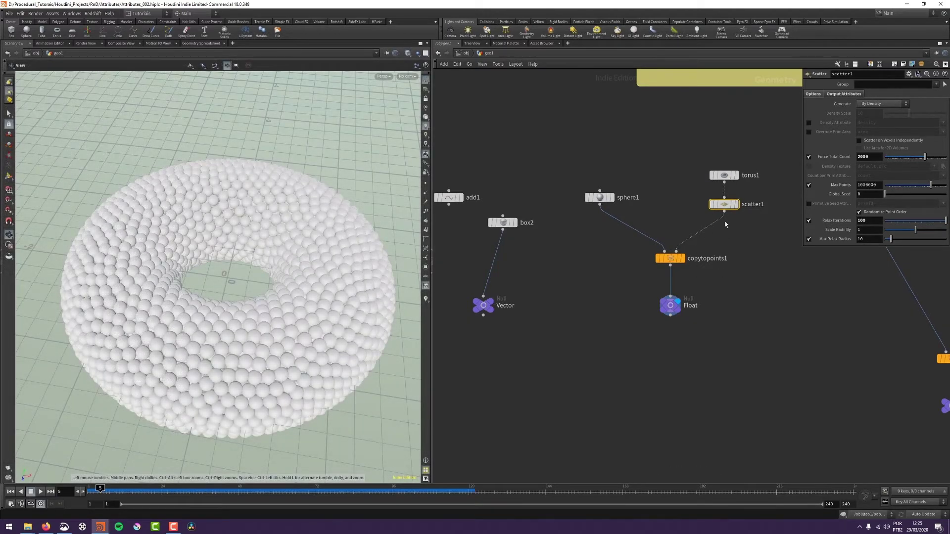
left_click(671, 258)
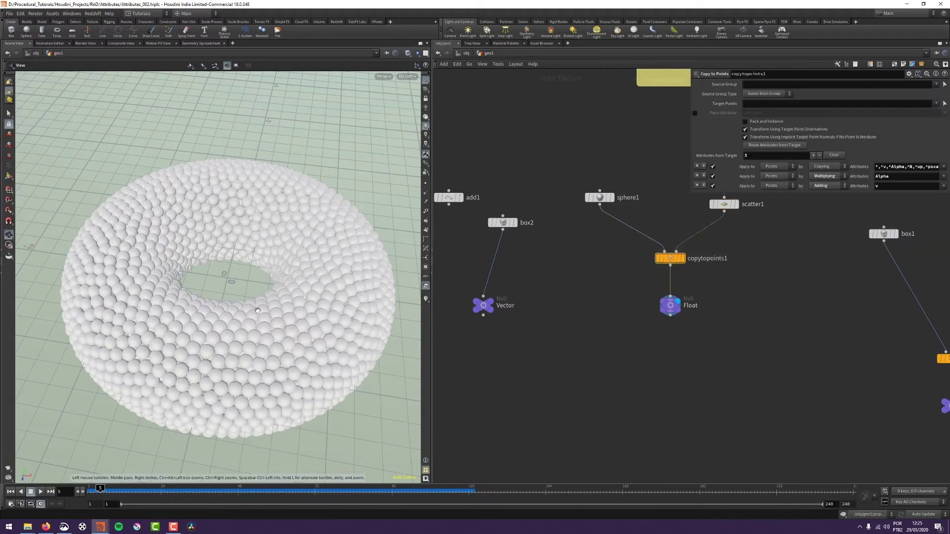
middle_click_drag(779, 297, 667, 340)
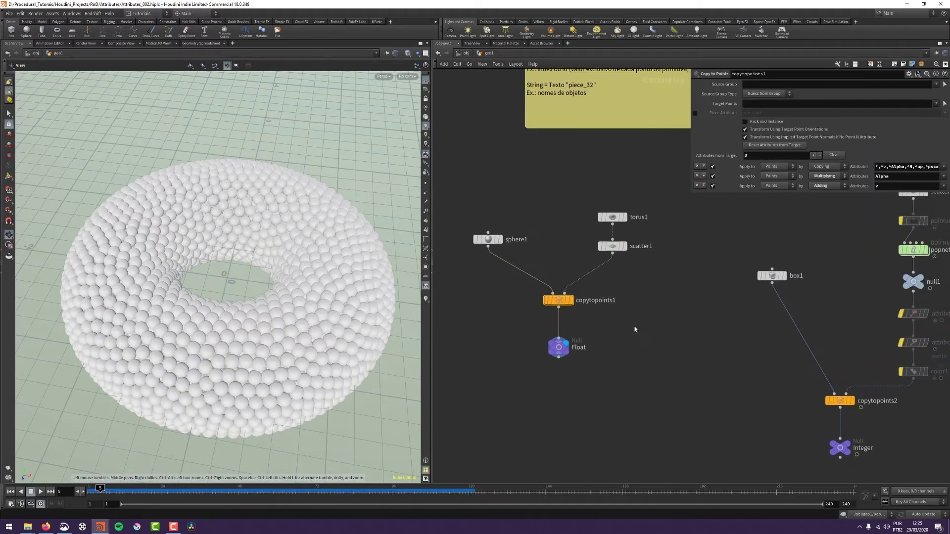
Disable the Output Radius Attribute on scatter1 and check which point attributes the node still outputs.
left_click(638, 248)
left_click(844, 93)
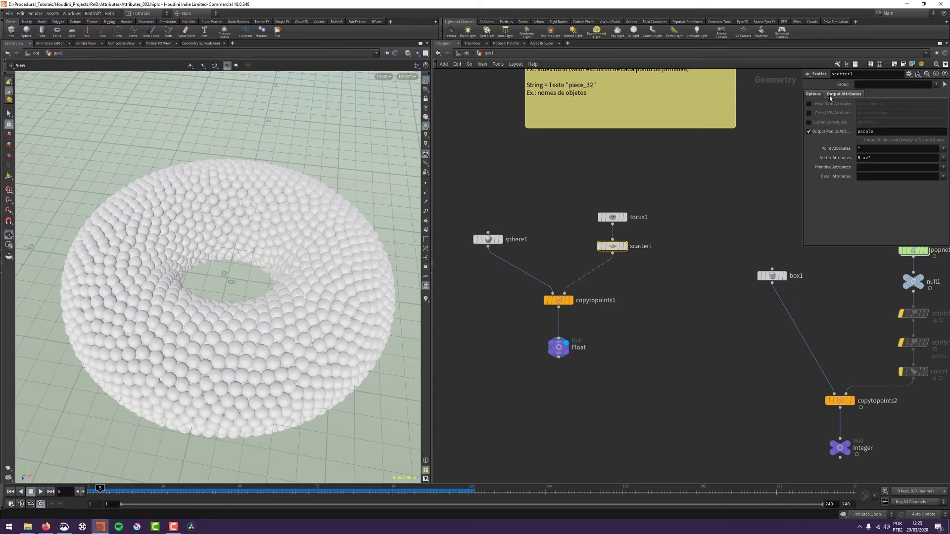
left_click(808, 132)
mouse_move(618, 248)
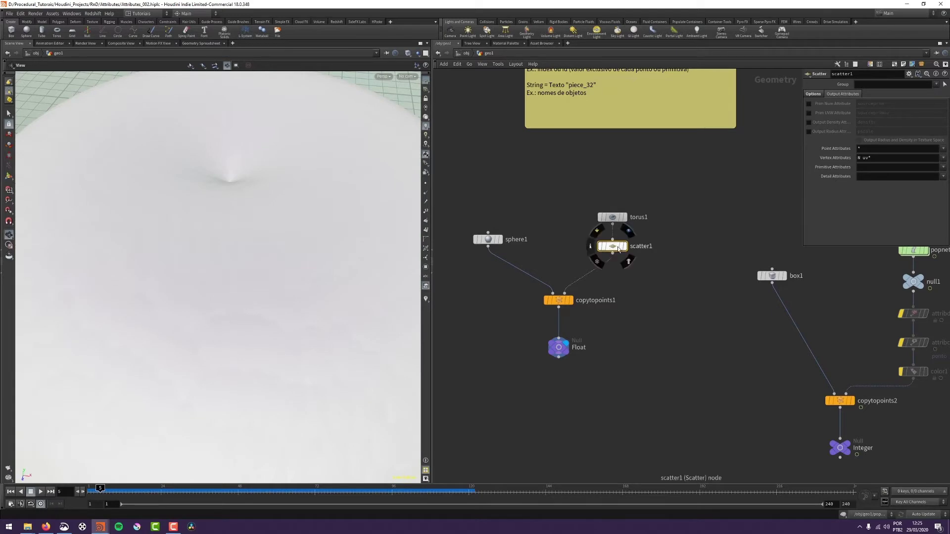
middle_click_drag(618, 249, 675, 211)
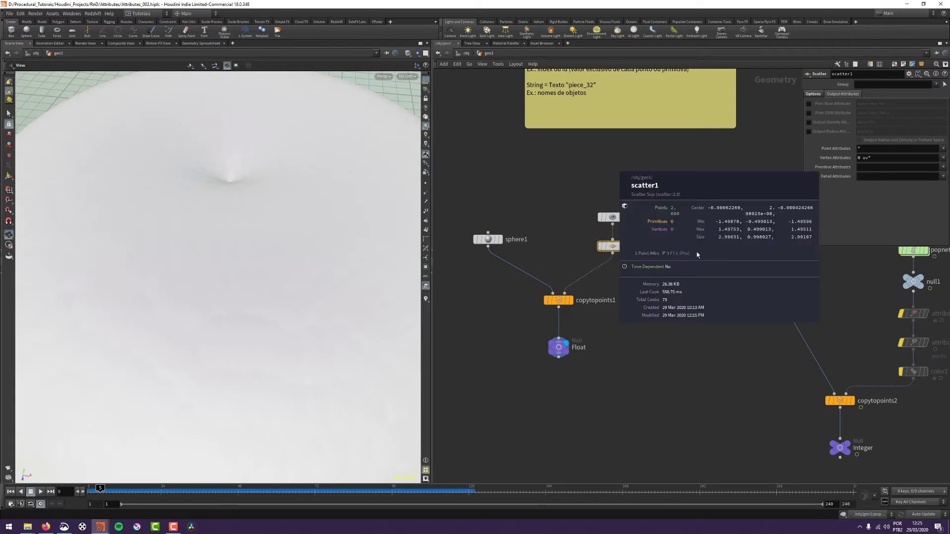
middle_click_drag(715, 254, 714, 255)
Display sphere1 alone to examine the size of the sphere used for copying.
left_click(500, 239)
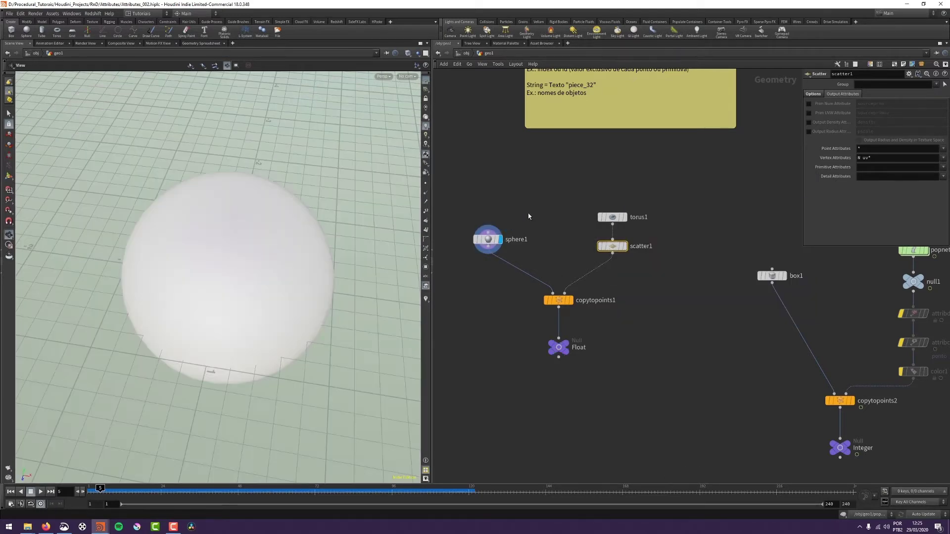
left_click(482, 242)
mouse_move(490, 242)
Set scatter1's Force Total Count to 10 and compare the scattered points with the copied spheres on the Float null.
left_click(613, 246)
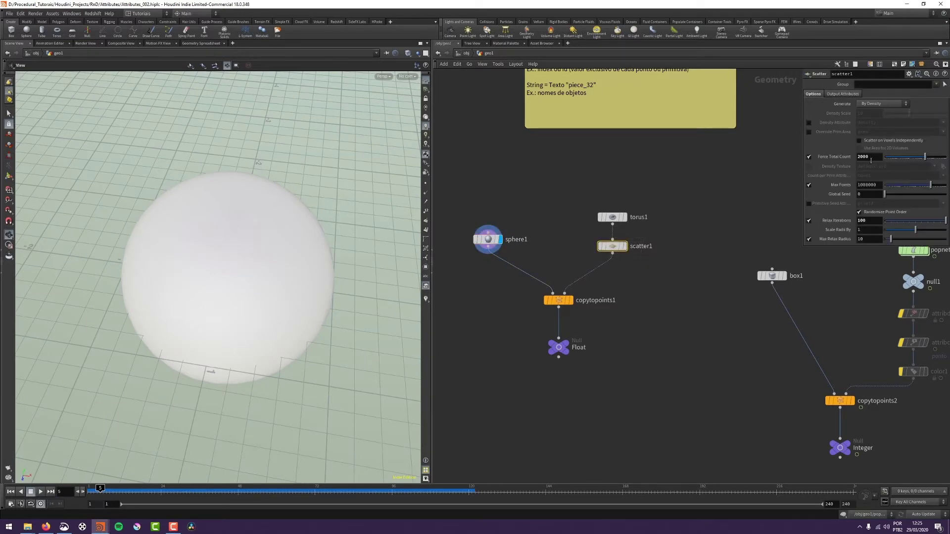
left_click_drag(870, 158, 644, 172)
type("10")
key("Return")
left_click(574, 341)
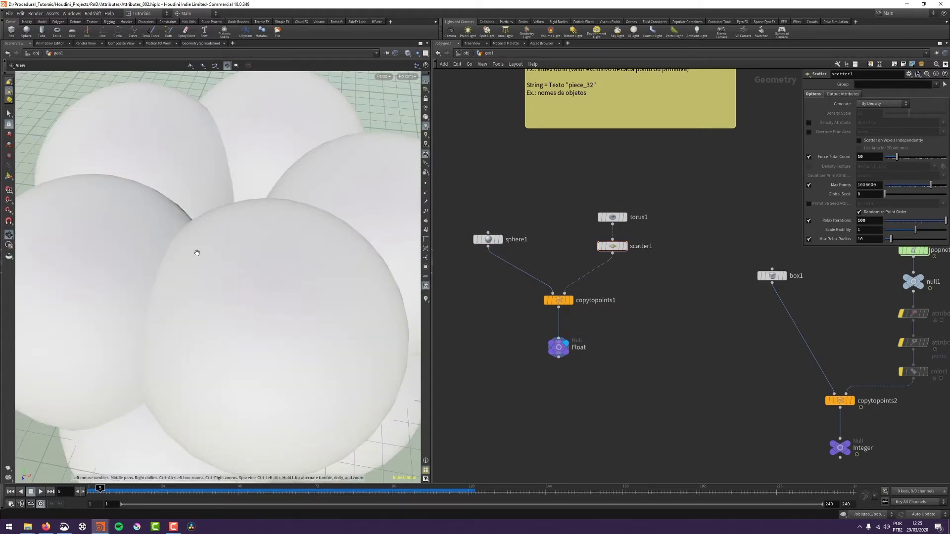
left_click(620, 246)
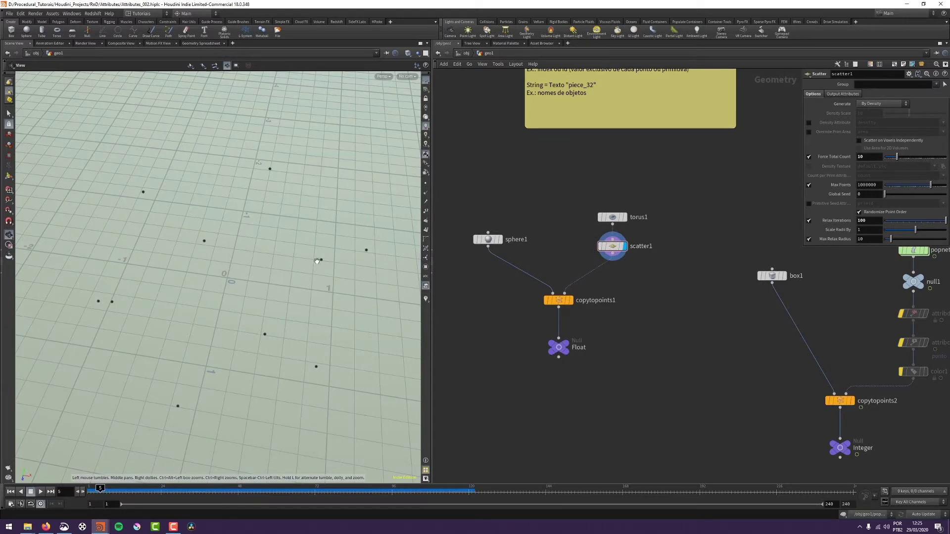
left_click(563, 341)
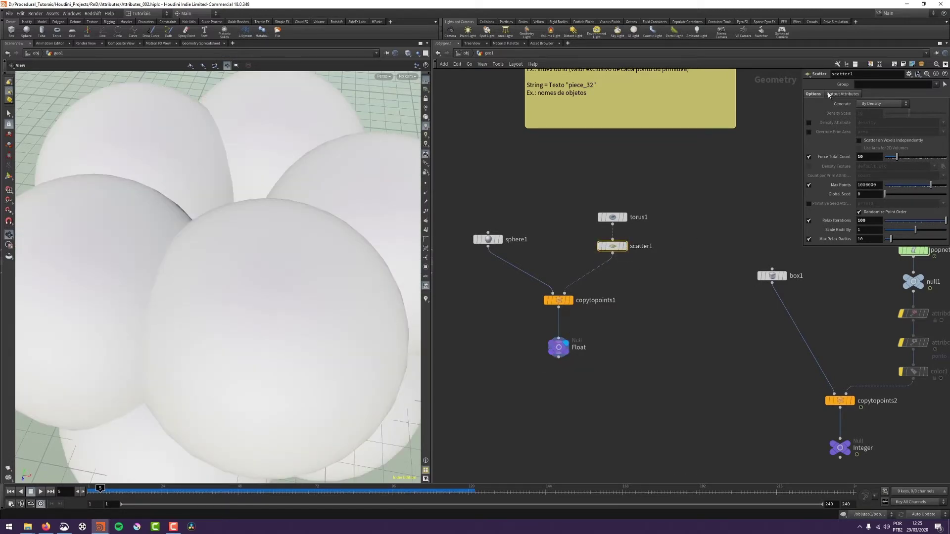
Re-enable the pscale Output Radius Attribute on scatter1 and set Force Total Count to 100.
left_click(831, 94)
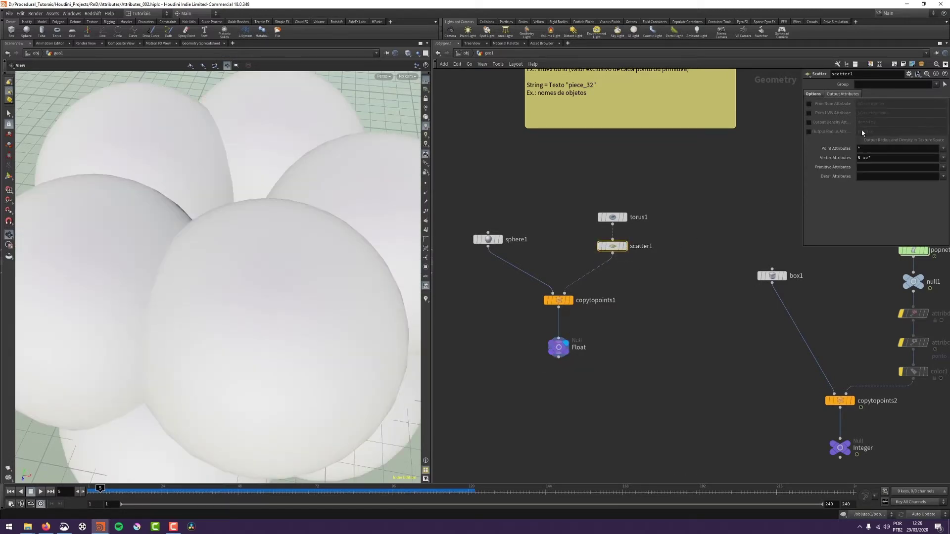
left_click(809, 132)
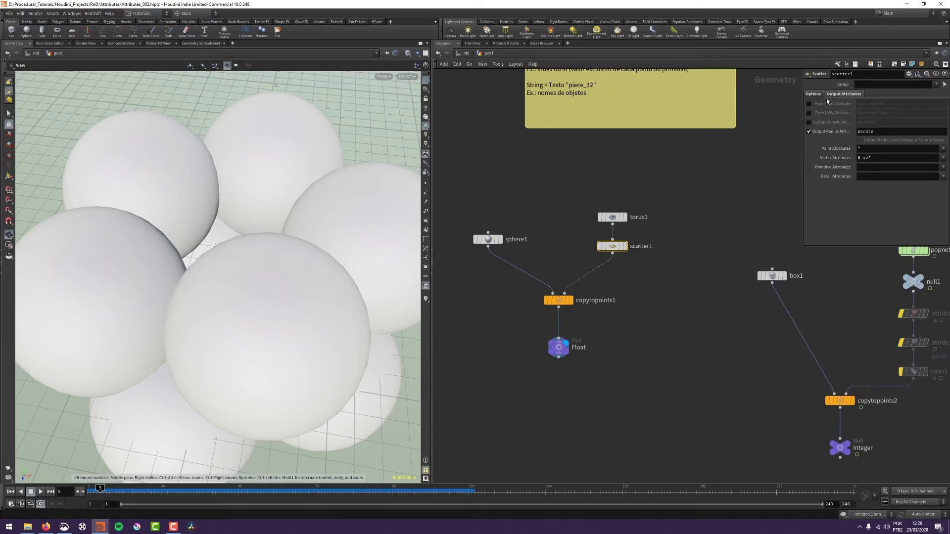
left_click(814, 94)
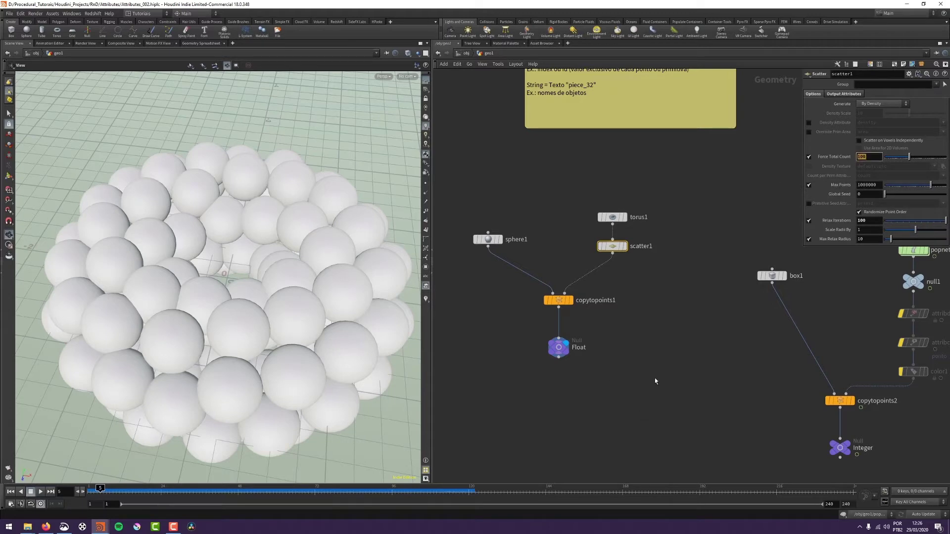
Open scatter1's points in the Geometry Spreadsheet and set Force Total Count to 1000 to compare the pscale values.
left_click(201, 43)
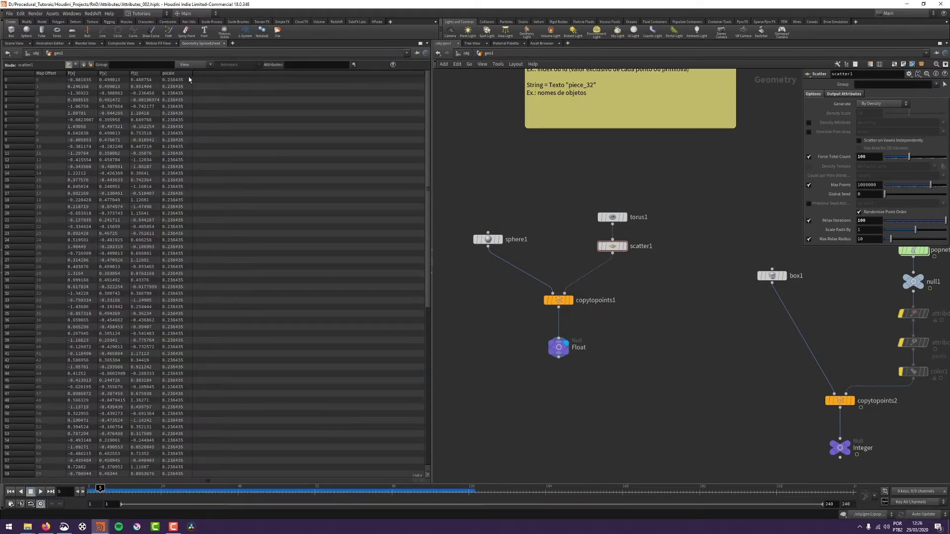
left_click(868, 157)
type("0")
key("Return")
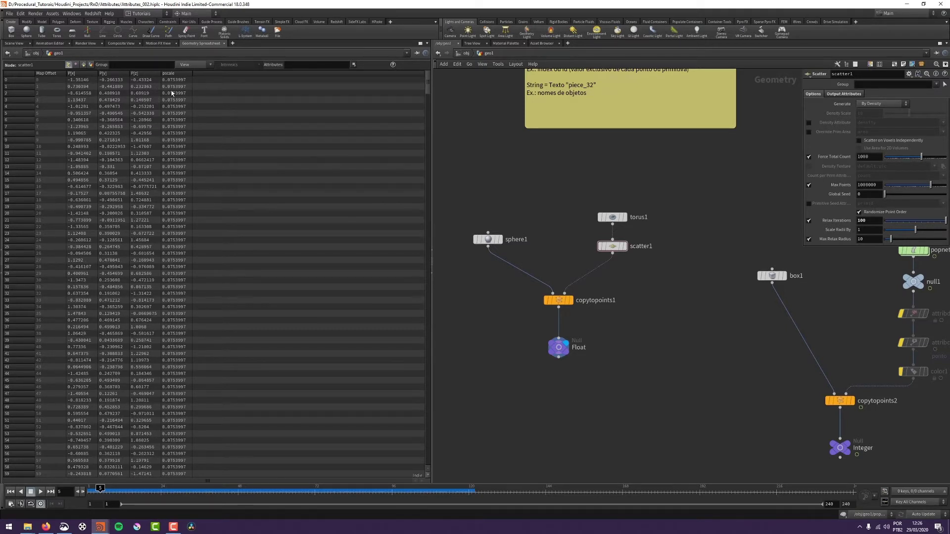
Return to the scene view and set scatter1's Force Total Count to 10000.
left_click(14, 43)
left_click(859, 157)
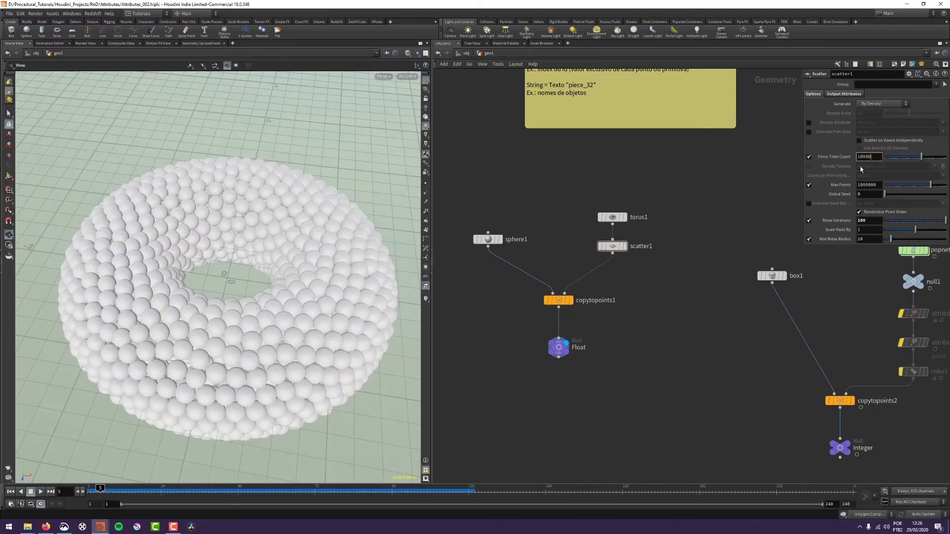
type("0")
key("Return")
mouse_move(242, 273)
left_mouse_down()
mouse_move(218, 237)
mouse_move(232, 268)
left_mouse_up()
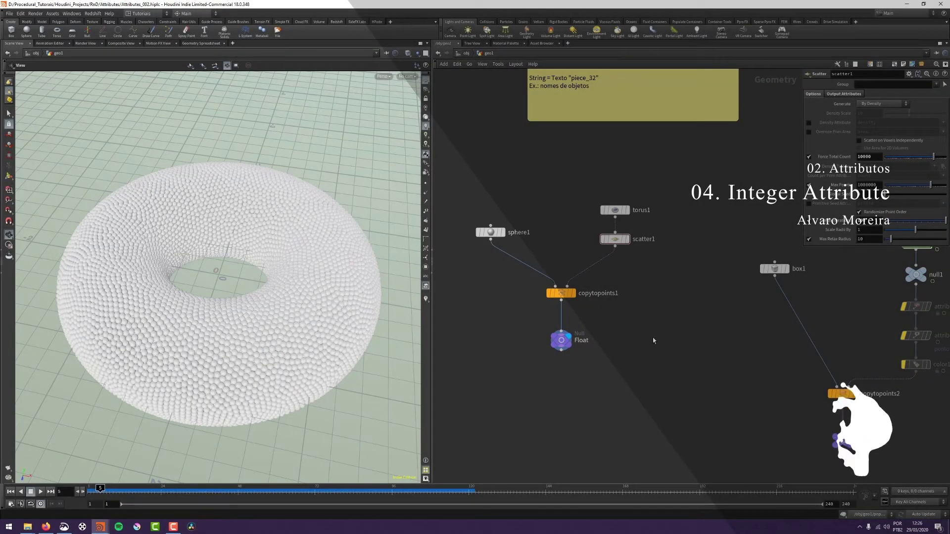
In the Integer network, display sphere2, scatter3 and null1 one after another, leaving null1 displayed.
middle_click_drag(666, 348, 605, 263)
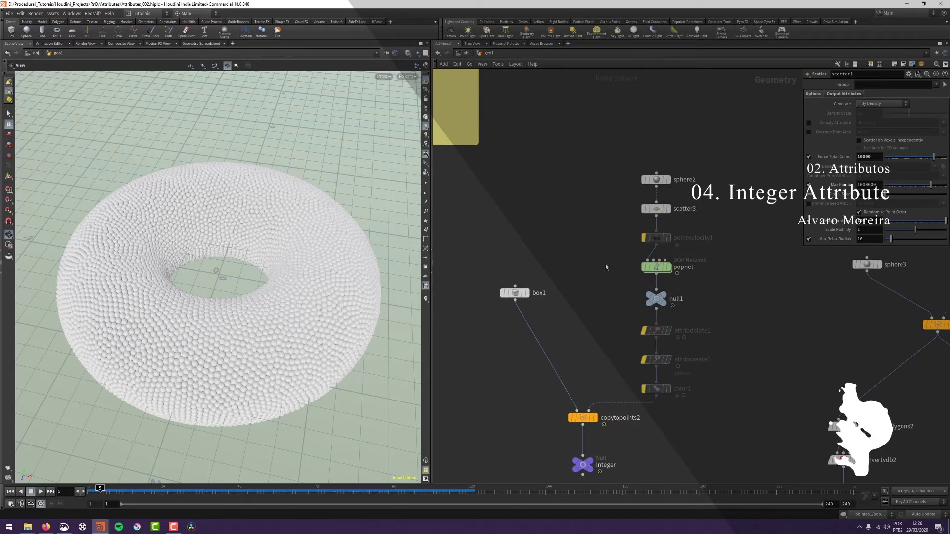
left_click(668, 180)
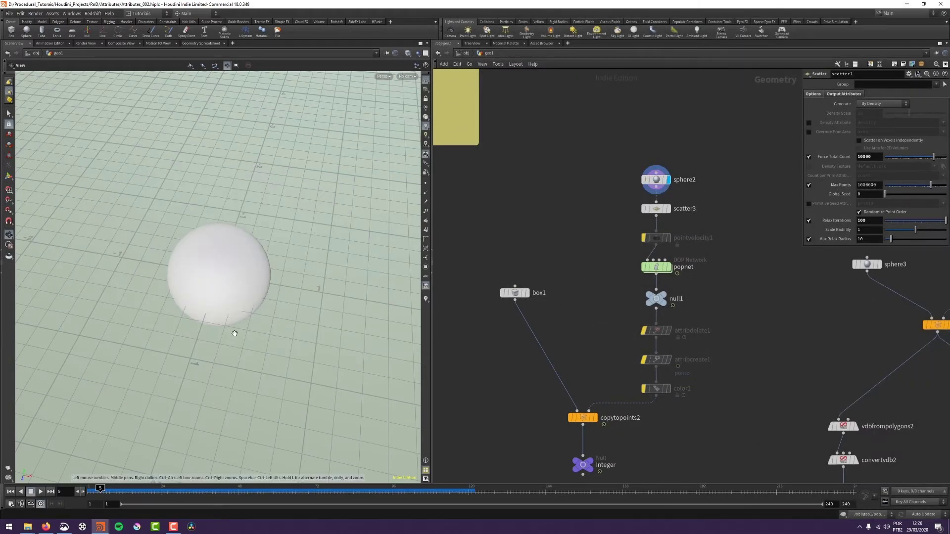
left_click_drag(233, 328, 260, 315)
left_click(672, 198)
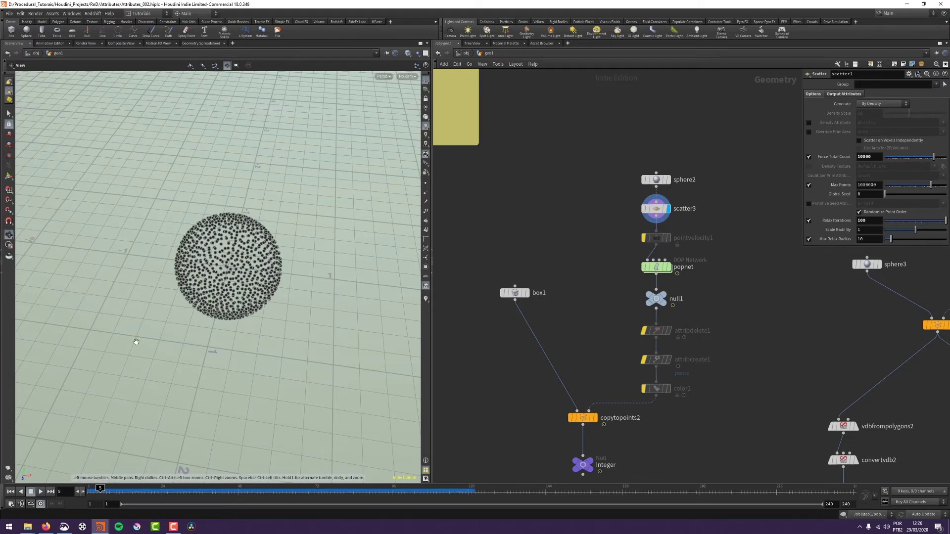
left_click(664, 294)
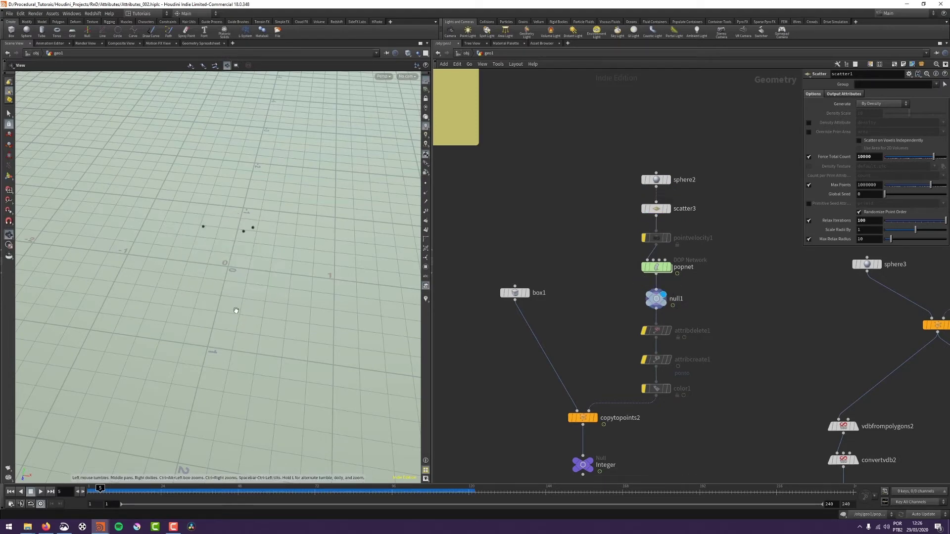
Hide the viewport's reference grid, template sphere2 over null1's points and frame the whole wireframe sphere.
left_click_drag(236, 312, 385, 197)
left_click(427, 86)
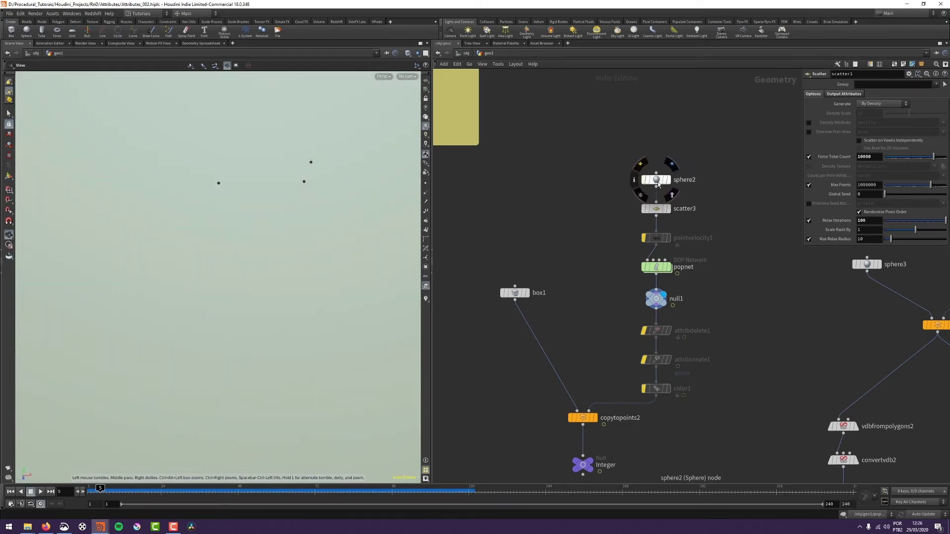
left_click(672, 196)
scroll(297, 272, "up", 3)
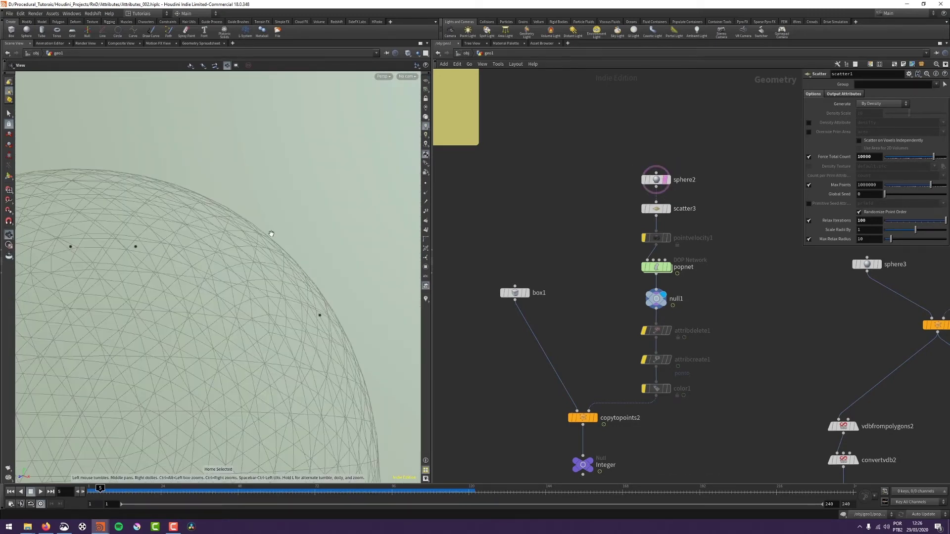
scroll(297, 272, "down", 4)
left_click(654, 180)
key("space+g")
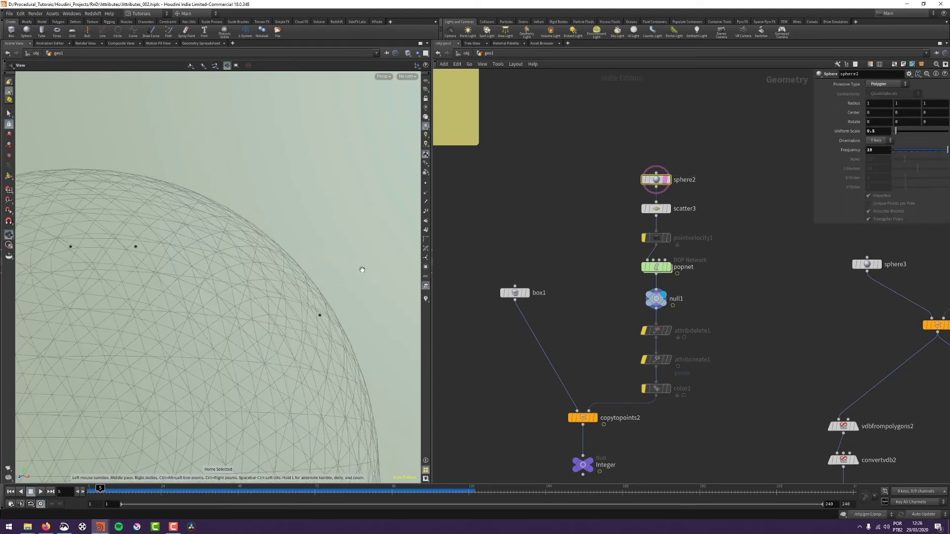
right_click_drag(325, 208, 248, 354)
right_click_drag(261, 275, 253, 275)
middle_click_drag(253, 275, 236, 260)
right_click_drag(244, 278, 221, 287)
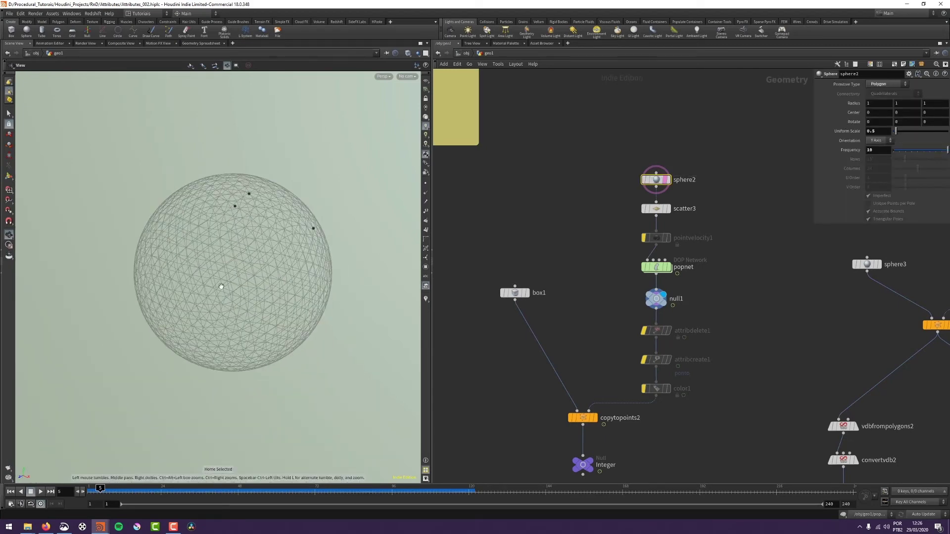
left_click_drag(221, 286, 151, 298)
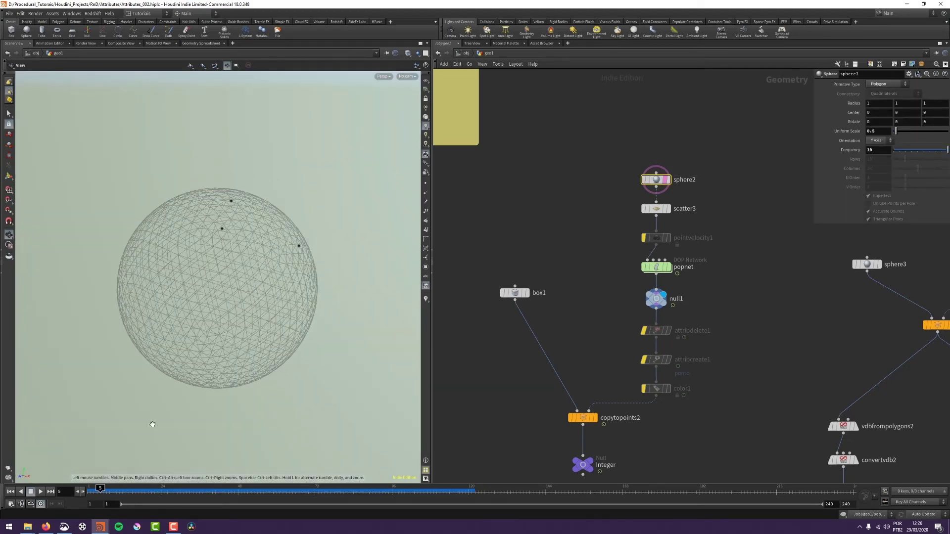
Scrub through the timeline to examine how null1's particles are emitted over the sphere, and return to frame 1.
left_click(89, 489)
left_click_drag(90, 488, 145, 487)
left_click(158, 491)
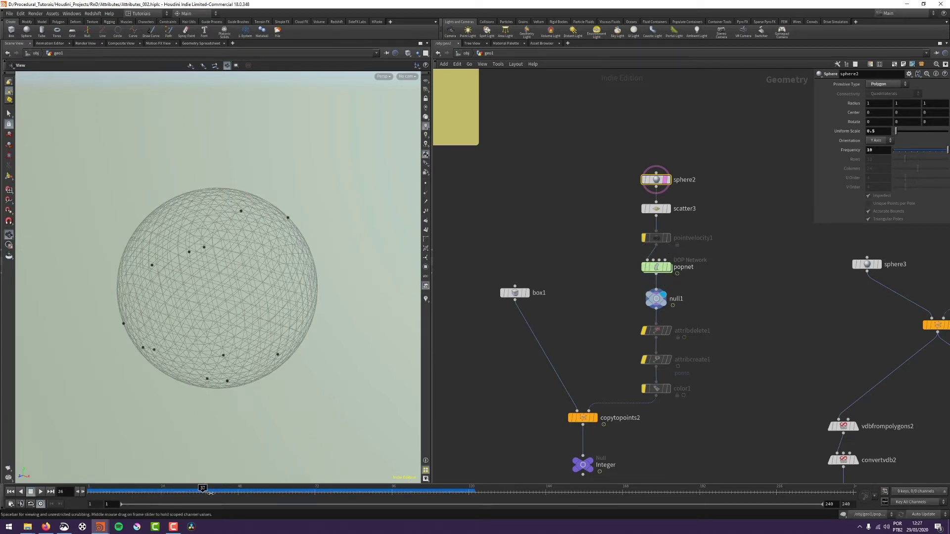
left_click(109, 490)
left_click(149, 491)
left_click_drag(331, 492, 390, 491)
key("ctrl+Up")
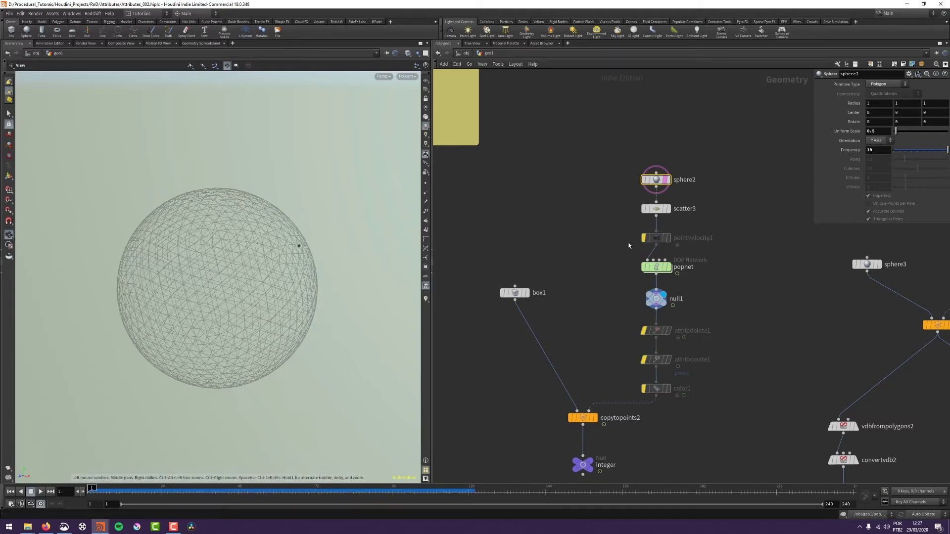
Activate the bypassed pointvelocity1 node, inspect it, scrub the timeline to examine the particles, and return to frame 1.
key("Up")
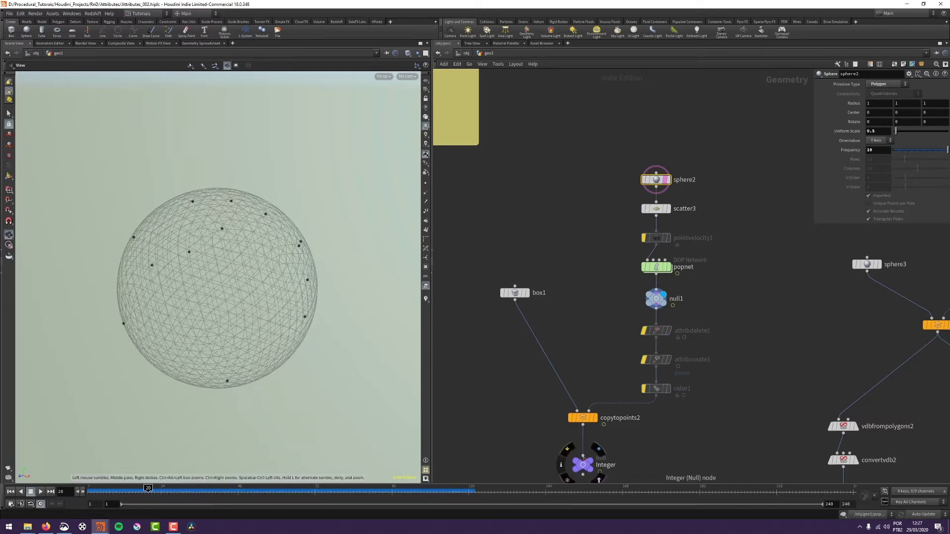
mouse_move(651, 245)
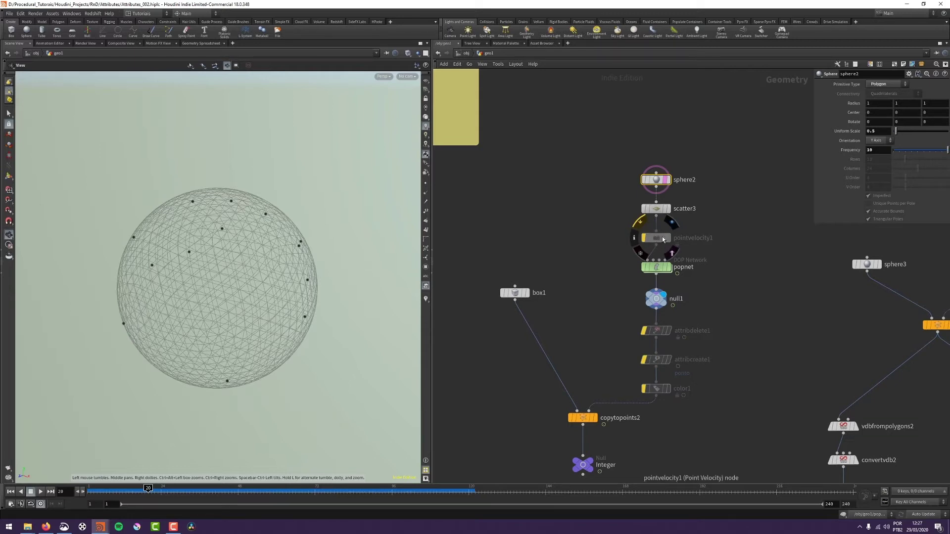
left_click(652, 239)
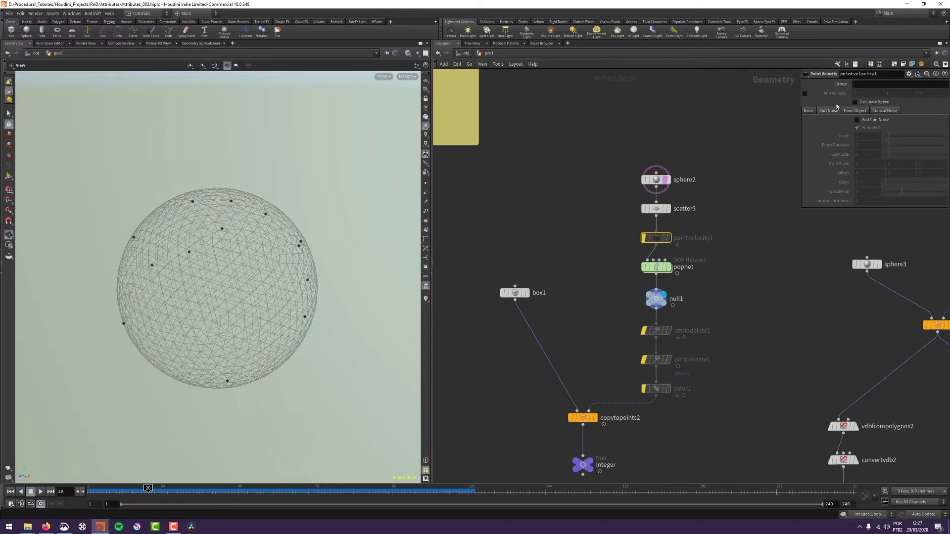
left_click(91, 490)
left_click(644, 238)
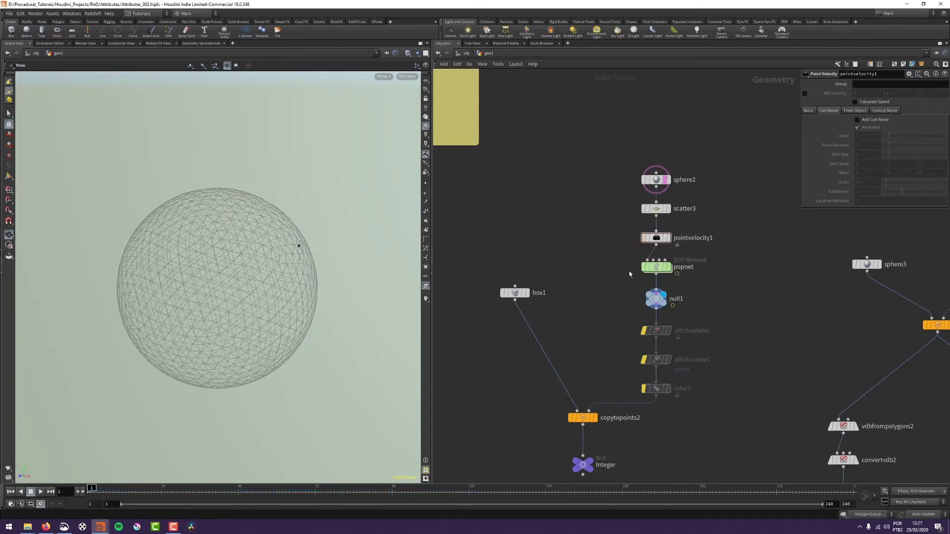
middle_click(656, 238)
left_click(136, 490)
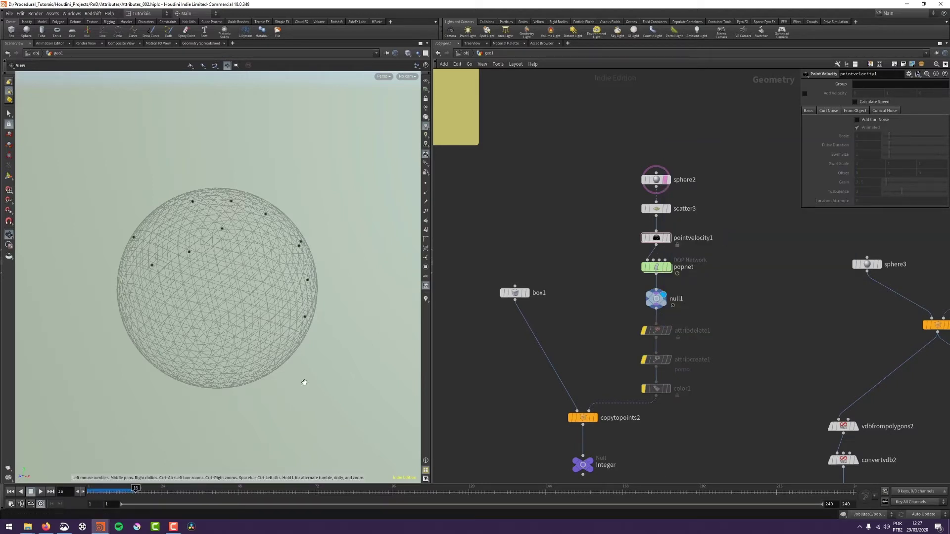
middle_click(658, 239)
key("ctrl+Up")
Try Add Velocity of 0, 1, 0 on pointvelocity1, play the simulation to examine the particle motion, and turn it off again.
left_click(805, 93)
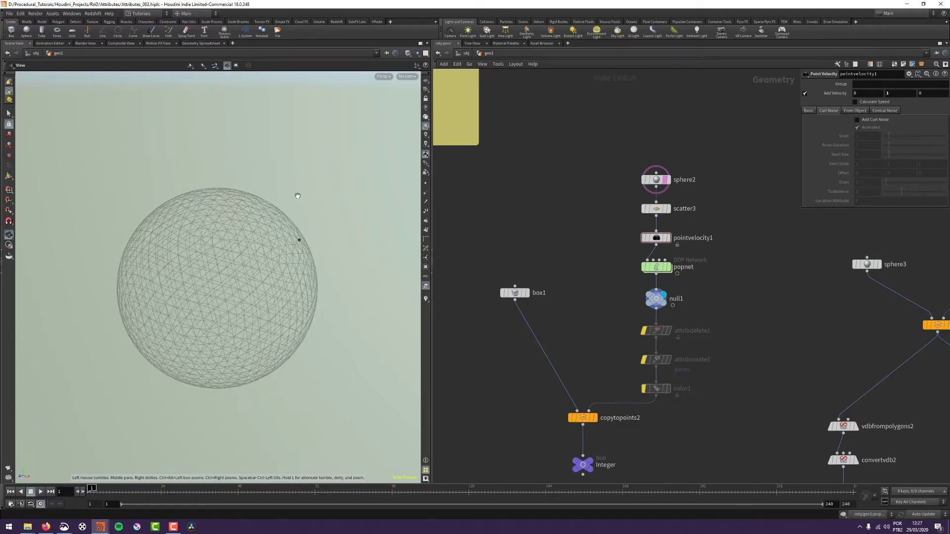
key("Up")
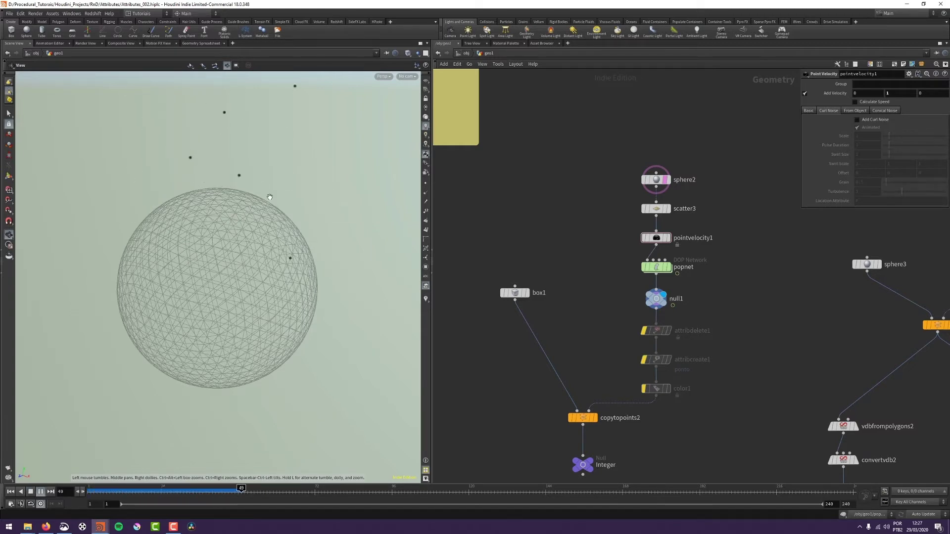
left_click(30, 491)
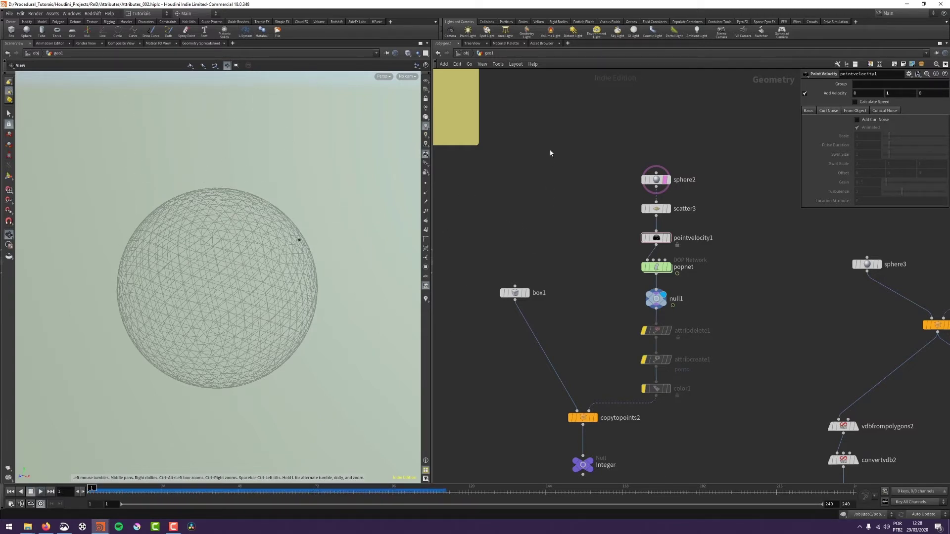
left_click(805, 93)
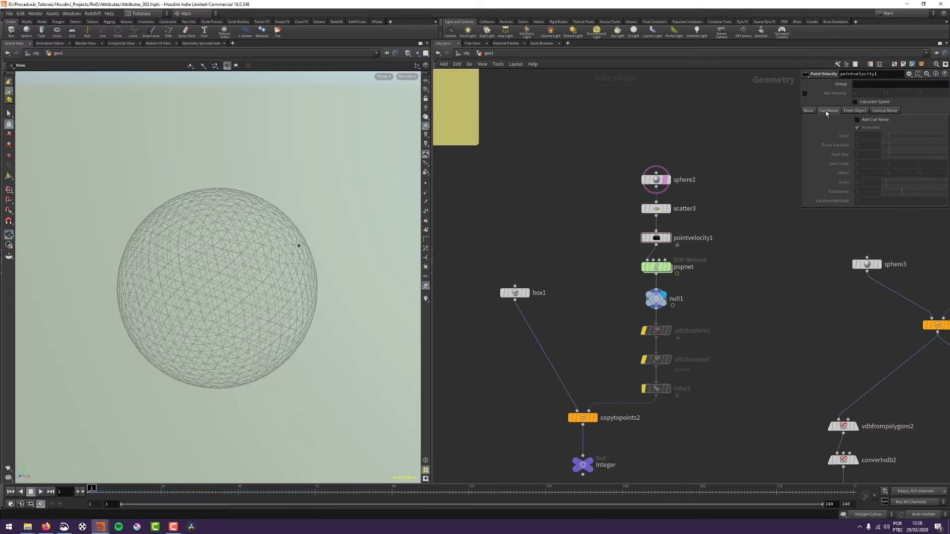
Enable Add Curl Noise on pointvelocity1 and play the simulation to examine the particle motion.
left_click(863, 121)
key("Up")
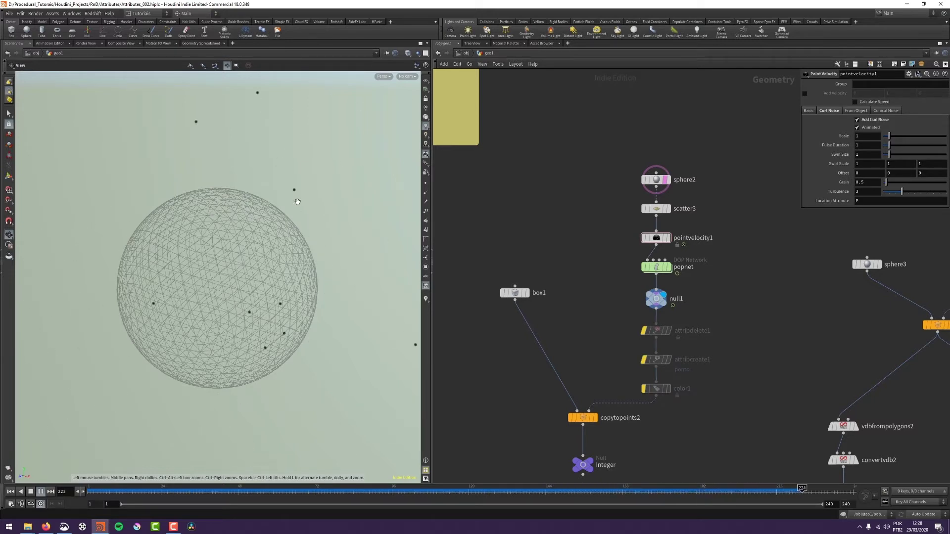
Display box1, copytopoints2 and finally the Integer null, and scrub the timeline to examine the boxes copied onto the particles.
middle_click_drag(598, 366, 596, 337)
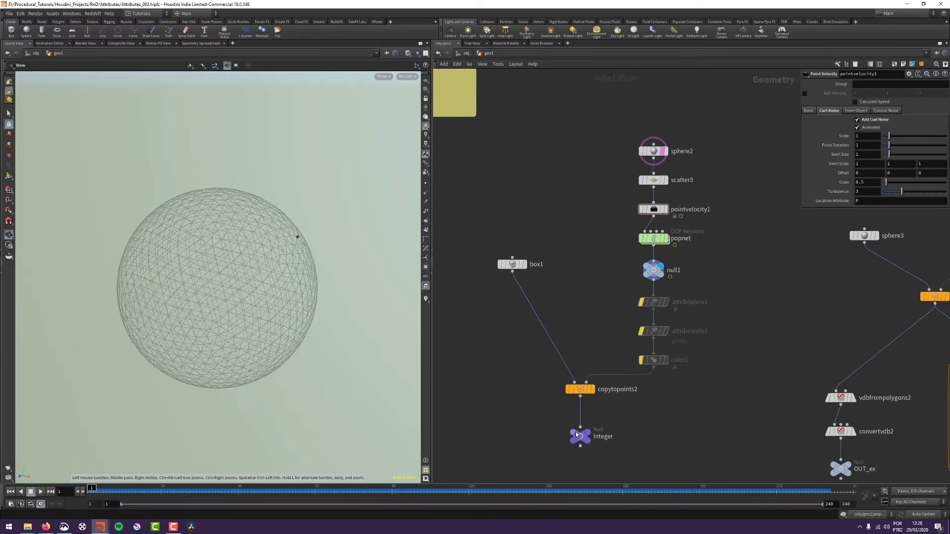
mouse_move(509, 268)
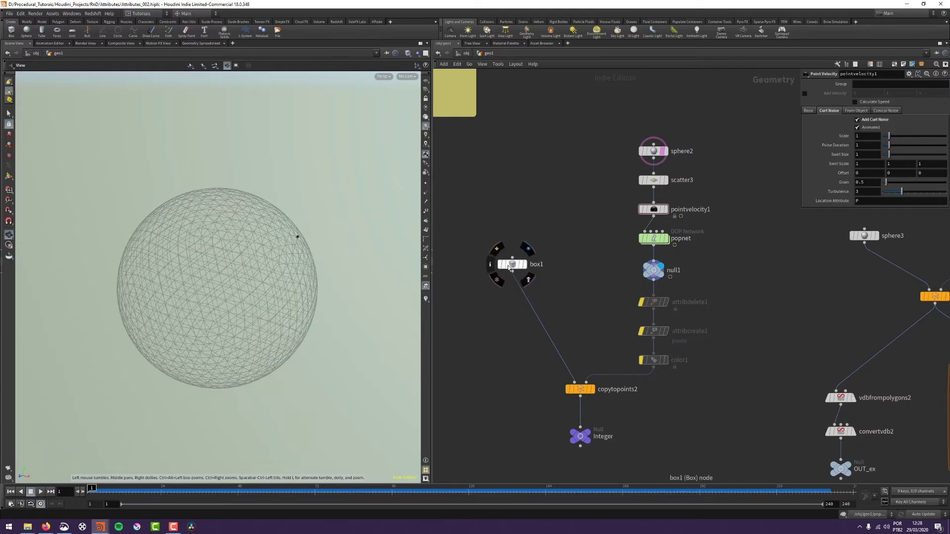
left_click(528, 249)
left_click(596, 372)
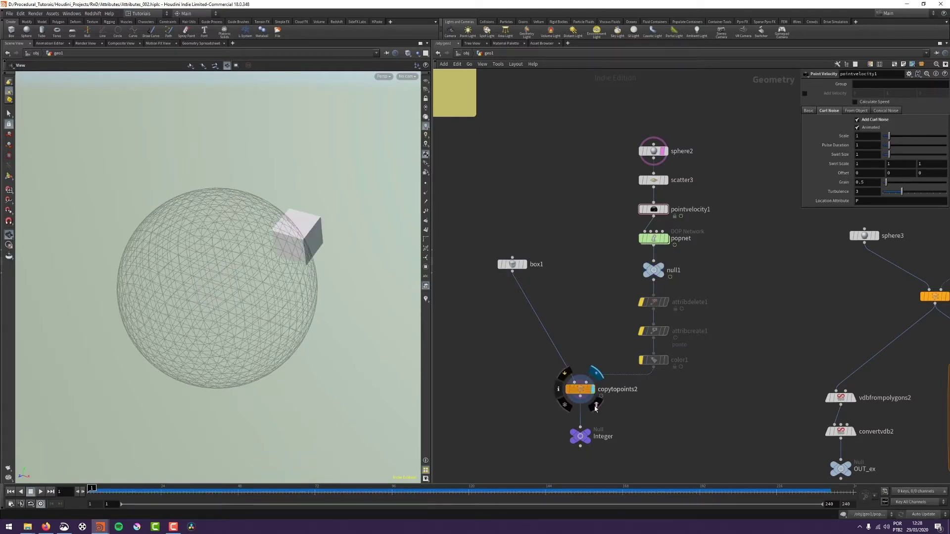
left_click(596, 420)
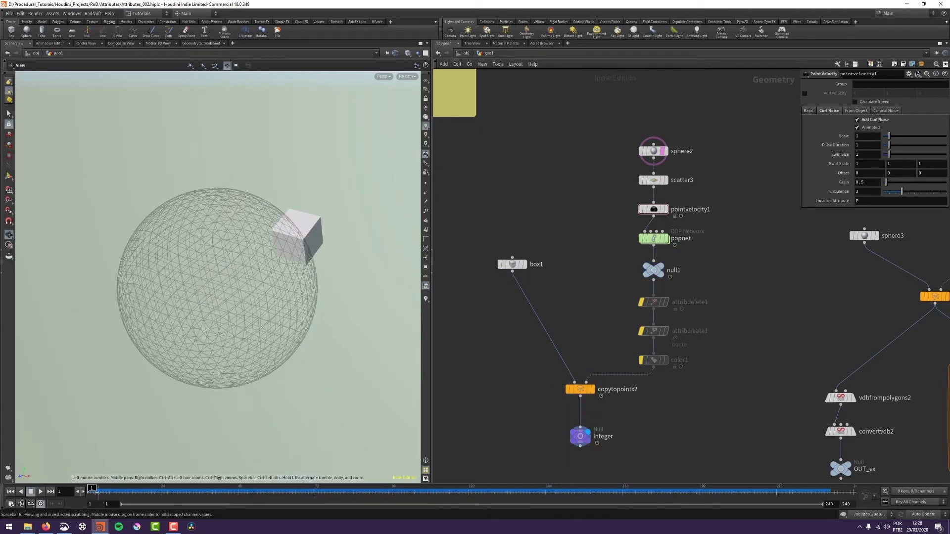
left_click_drag(97, 493, 285, 455)
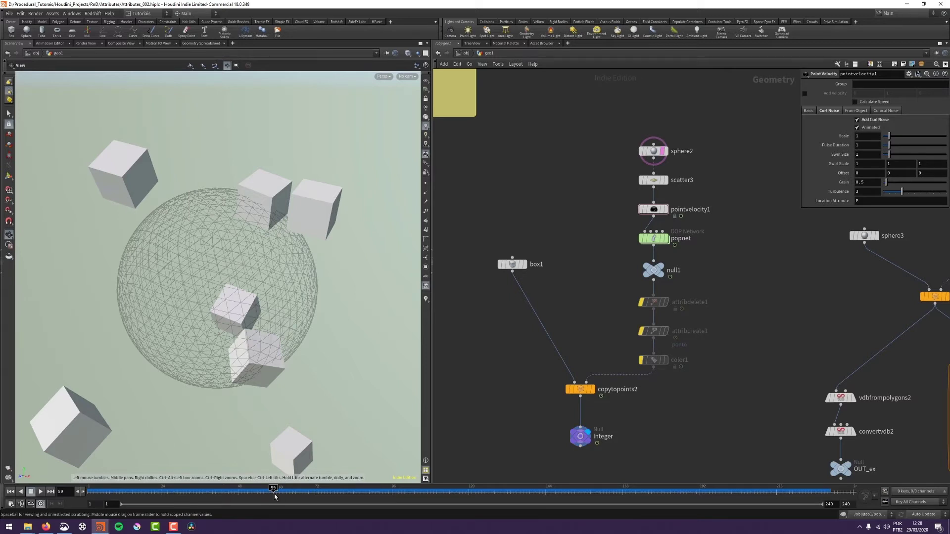
left_click_drag(273, 492, 394, 427)
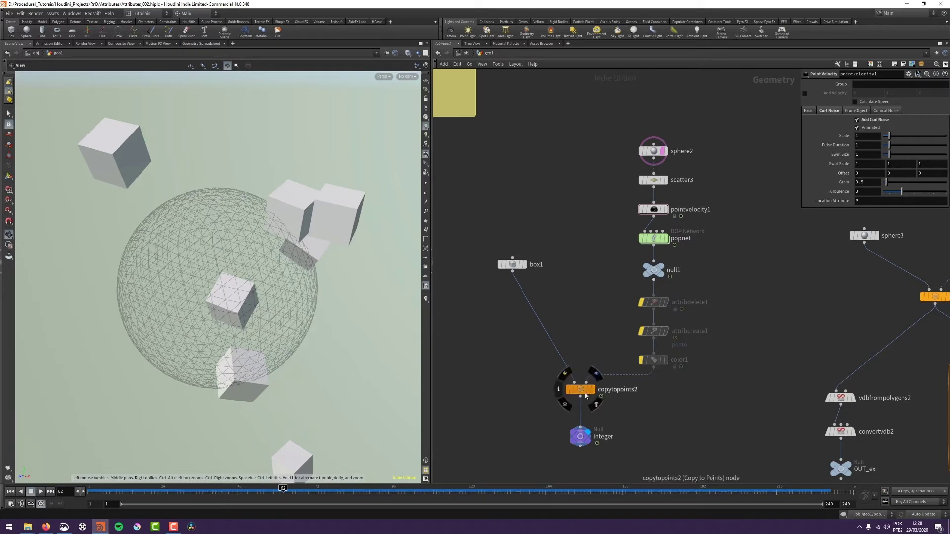
Check null1's point attributes, and activate attribdelete1 with its Point Attributes set to the velocity attribute v.
middle_click_drag(654, 271, 726, 270)
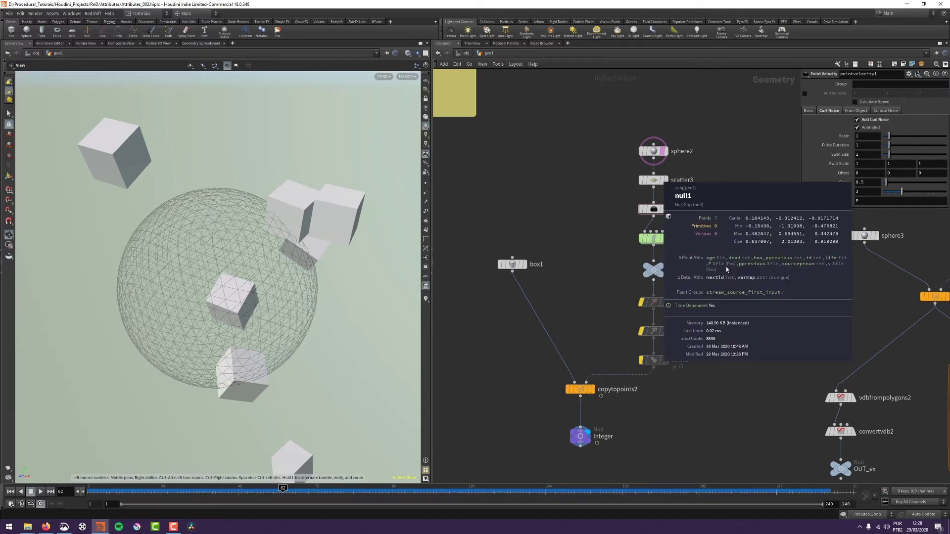
middle_click_drag(831, 265, 829, 265)
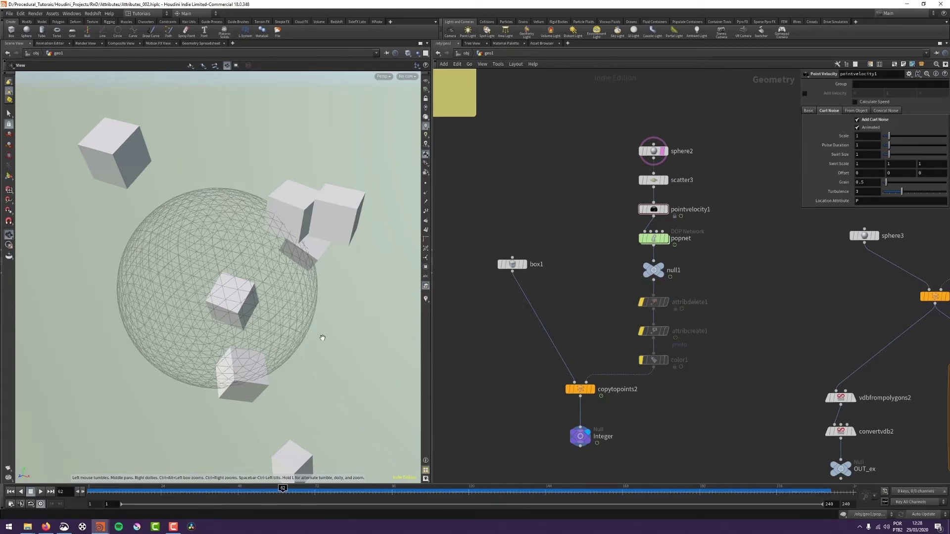
left_click(653, 302)
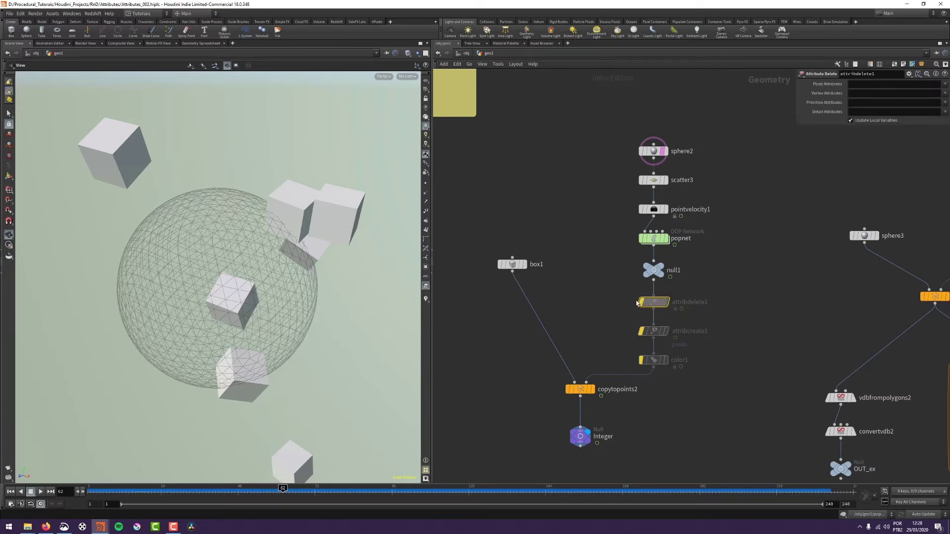
left_click(641, 301)
left_click(945, 85)
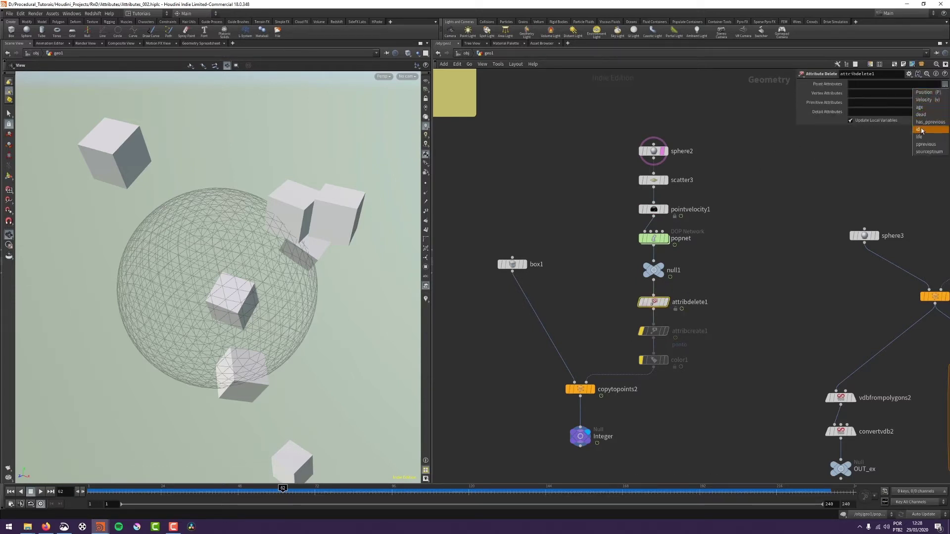
left_click(924, 100)
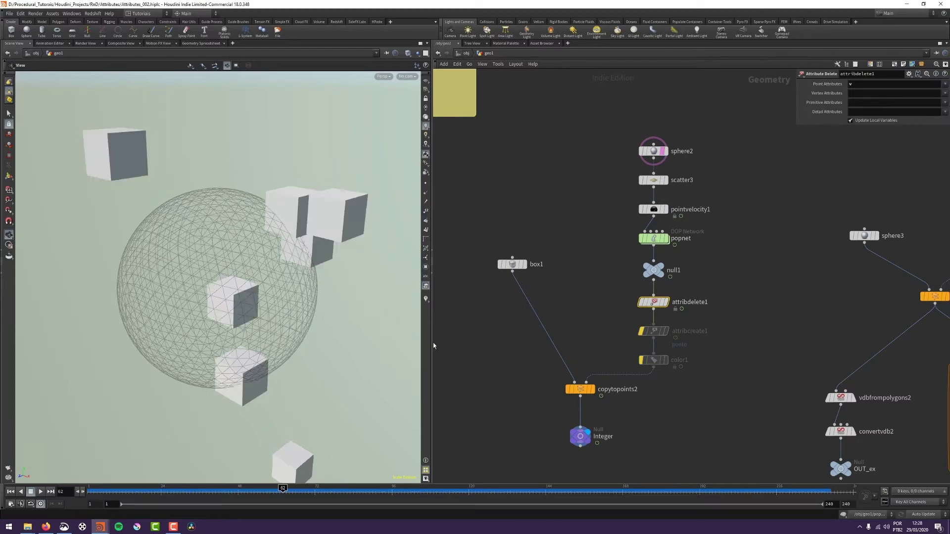
Scrub the timeline to examine the boxes' orientation, comparing it with box1 displayed alone, and return the display to the Integer null.
left_click(92, 488)
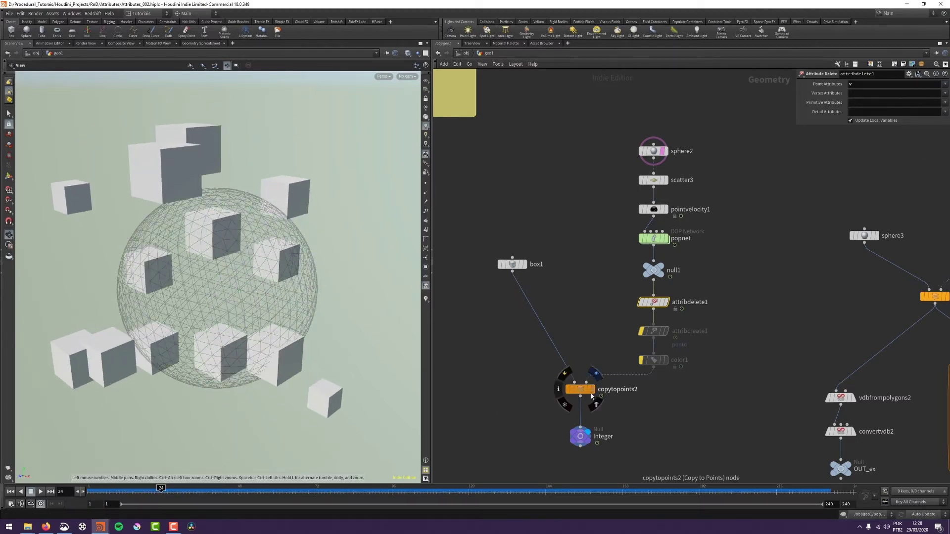
left_click(135, 488)
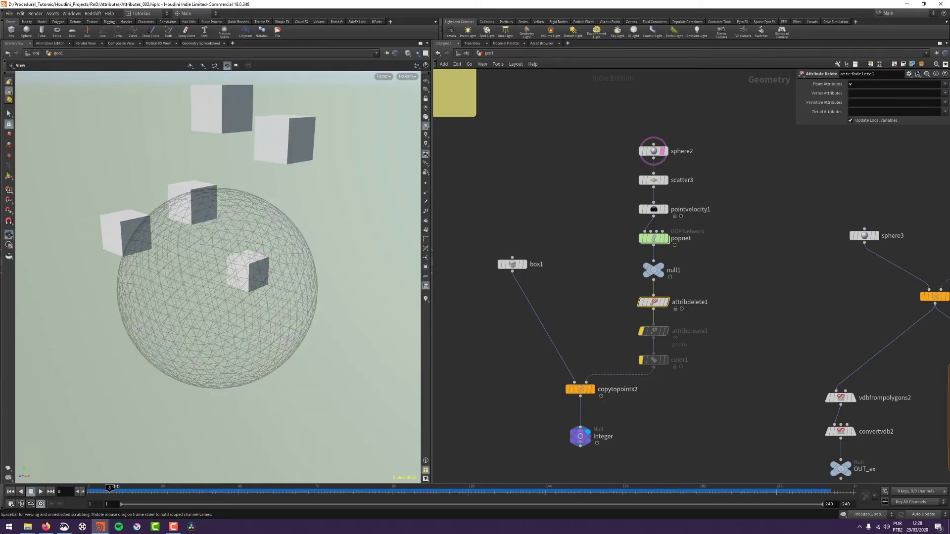
left_click(523, 264)
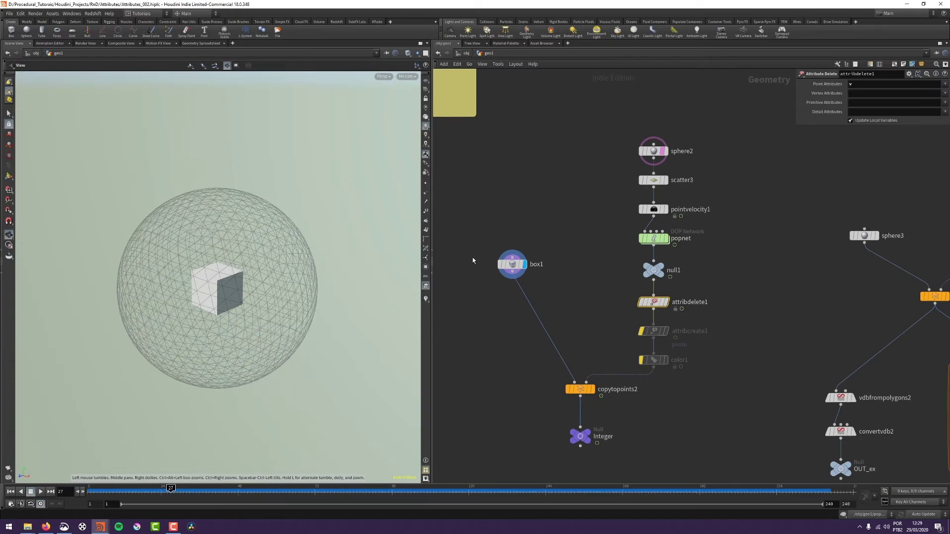
left_click(584, 437)
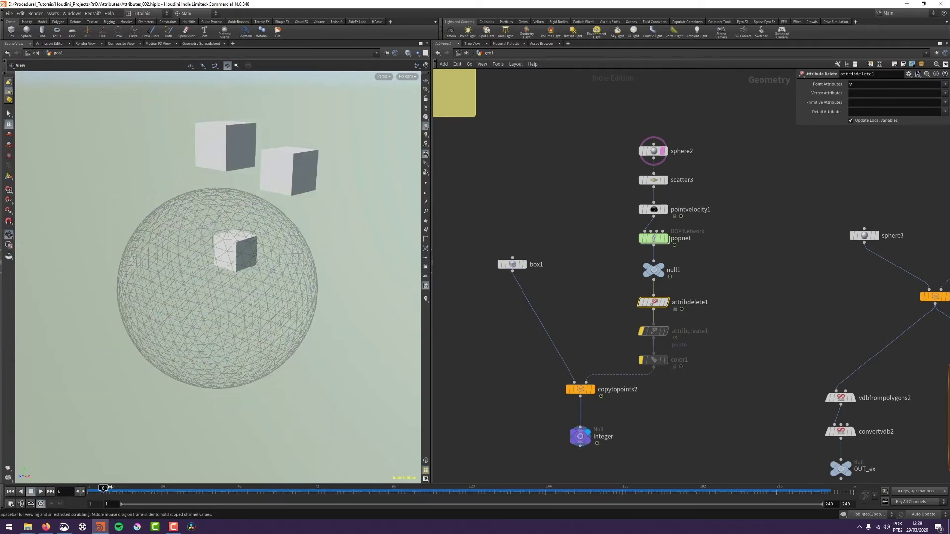
Bypass attribdelete1 and scrub the timeline to examine how the boxes orient along their velocity.
left_click(642, 302)
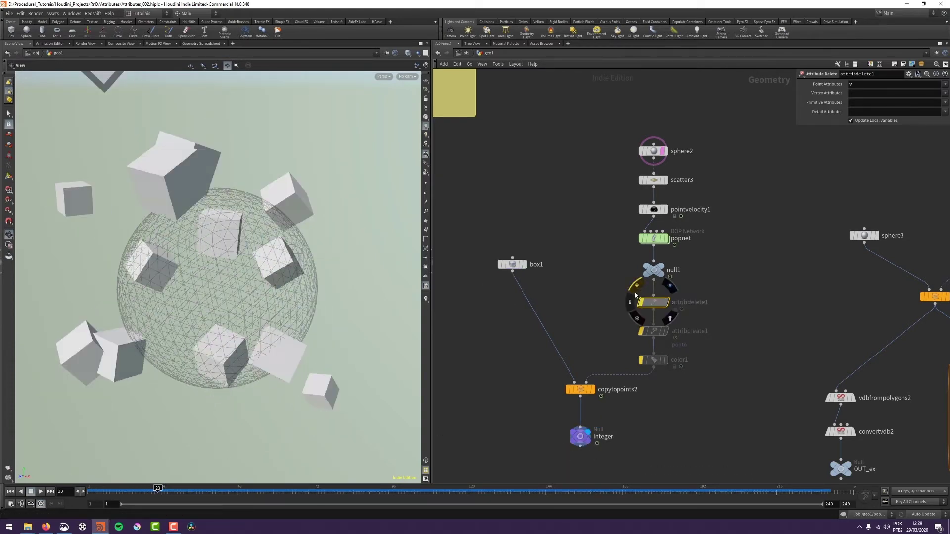
left_click_drag(205, 489, 132, 489)
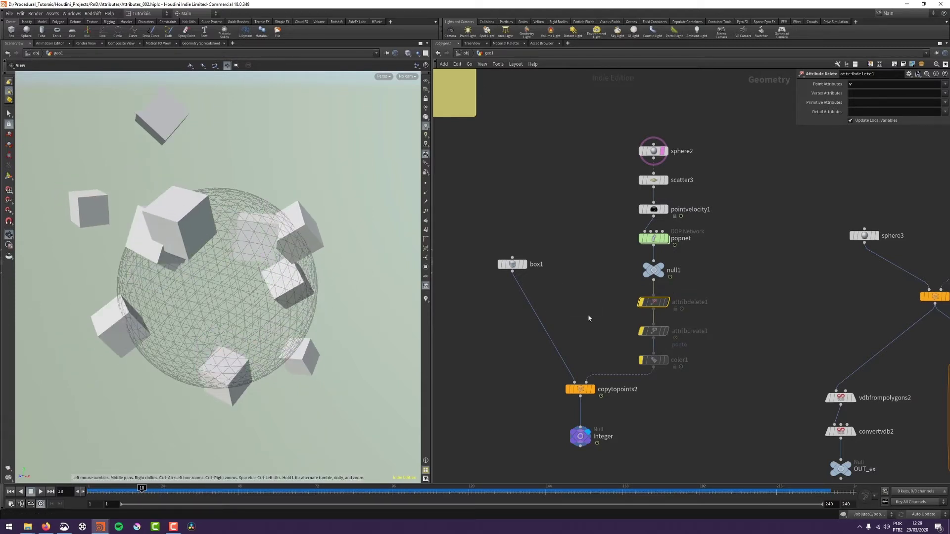
Activate color1, clear its Attribute value, and scrub the timeline to examine the box colors.
left_click(641, 360)
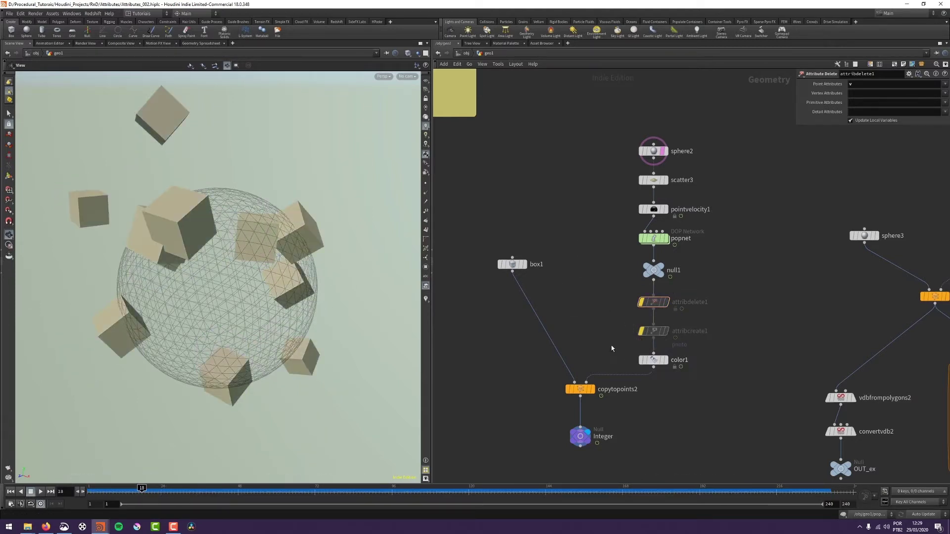
left_click(662, 359)
left_click_drag(894, 140, 772, 182)
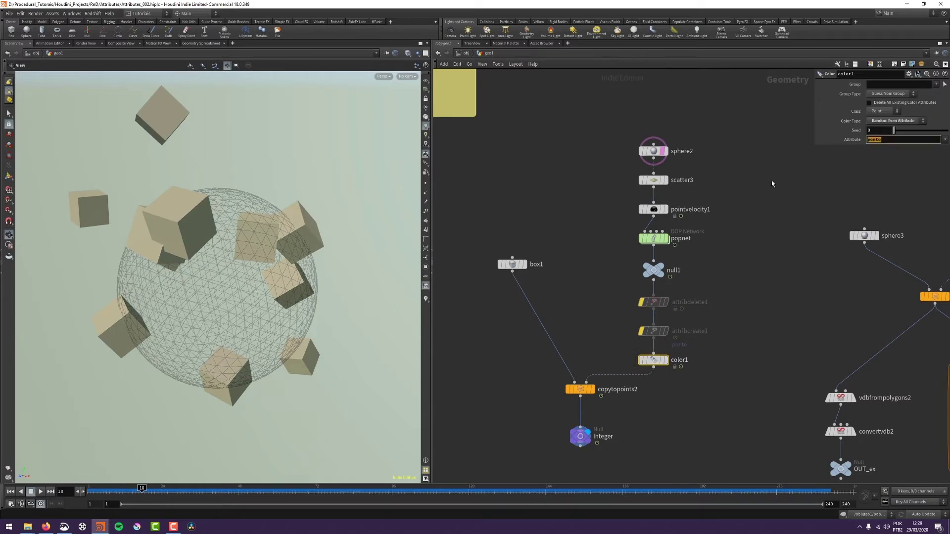
key("BackSpace")
key("Return")
key("Left")
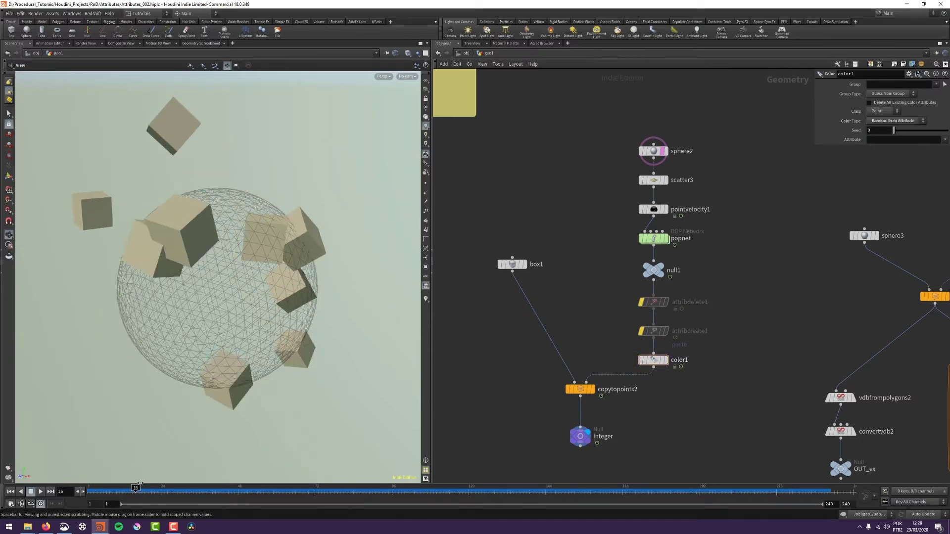
Set color1's Color Type to Constant with pure blue (0, 0, 1), and inspect the node's point attributes.
left_click(882, 122)
left_click(878, 128)
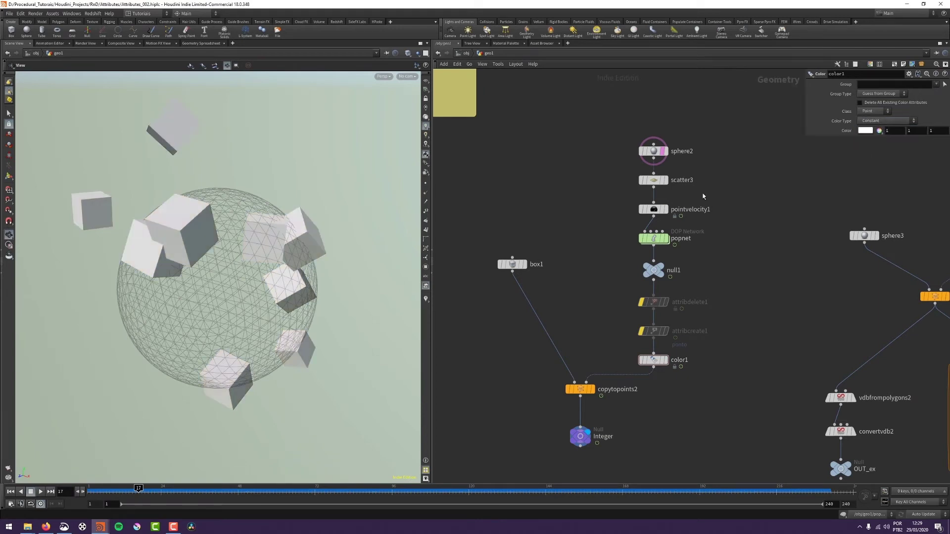
left_click(866, 130)
left_click(869, 81)
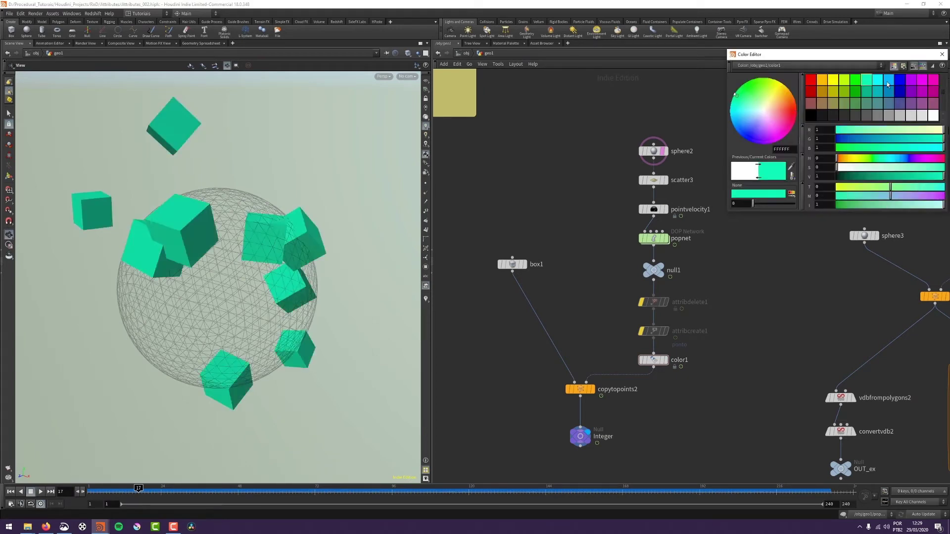
left_click(899, 79)
left_click(941, 54)
middle_click_drag(652, 359, 747, 365)
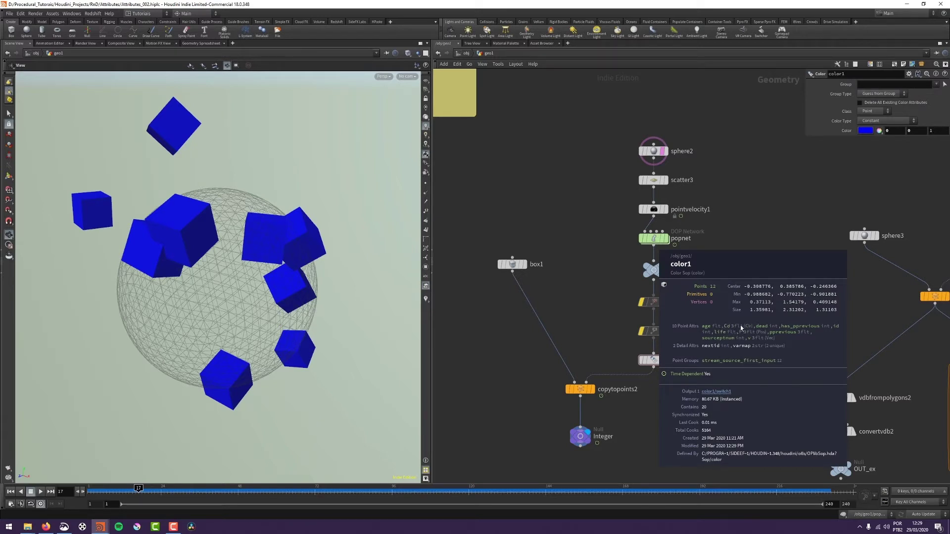
middle_click_drag(741, 328, 739, 319)
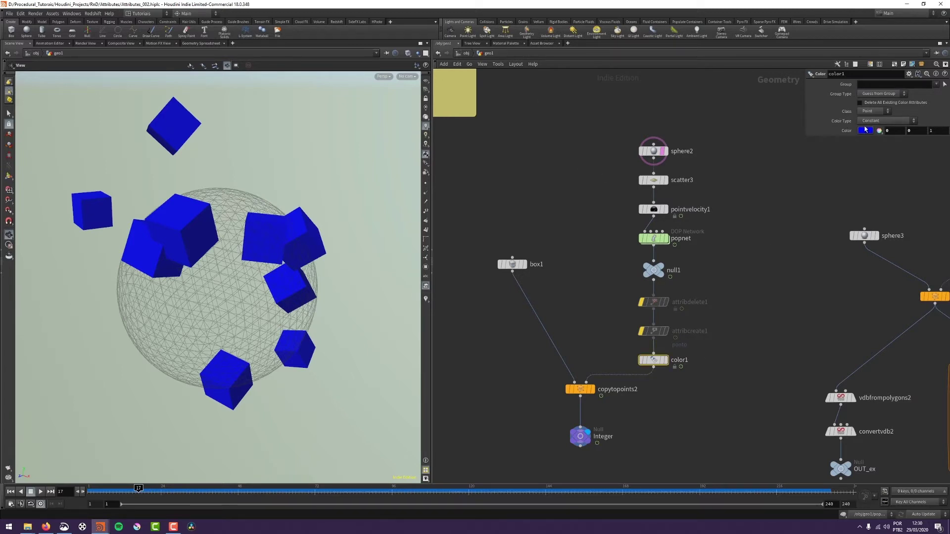
Set color1's Color Type to Random from Attribute using the id attribute, and scrub the timeline to examine the box colors.
left_click(879, 121)
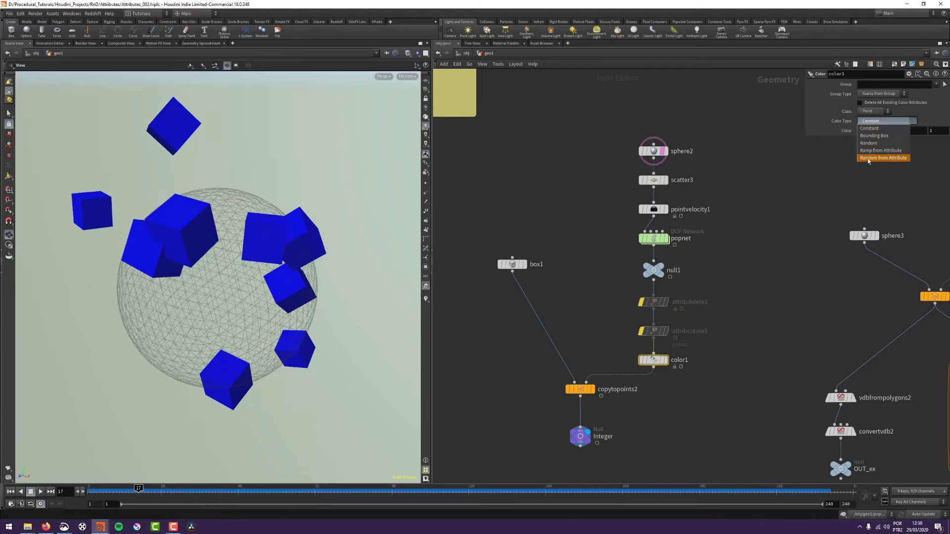
left_click(879, 158)
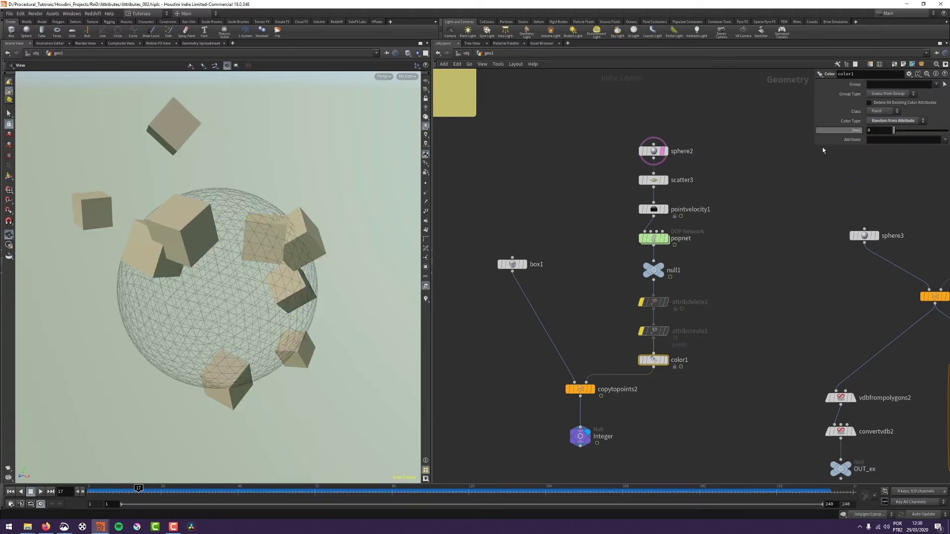
middle_click(655, 270)
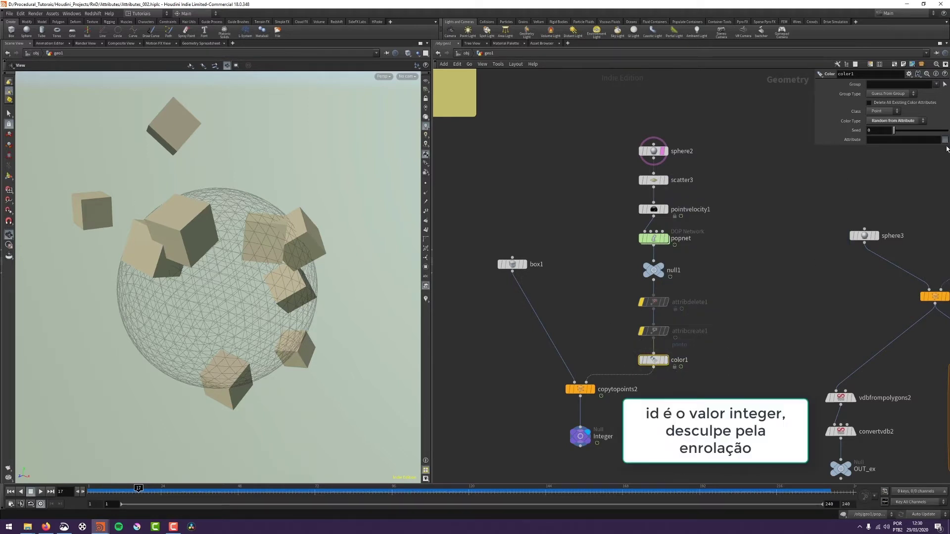
left_click(943, 140)
left_click(922, 186)
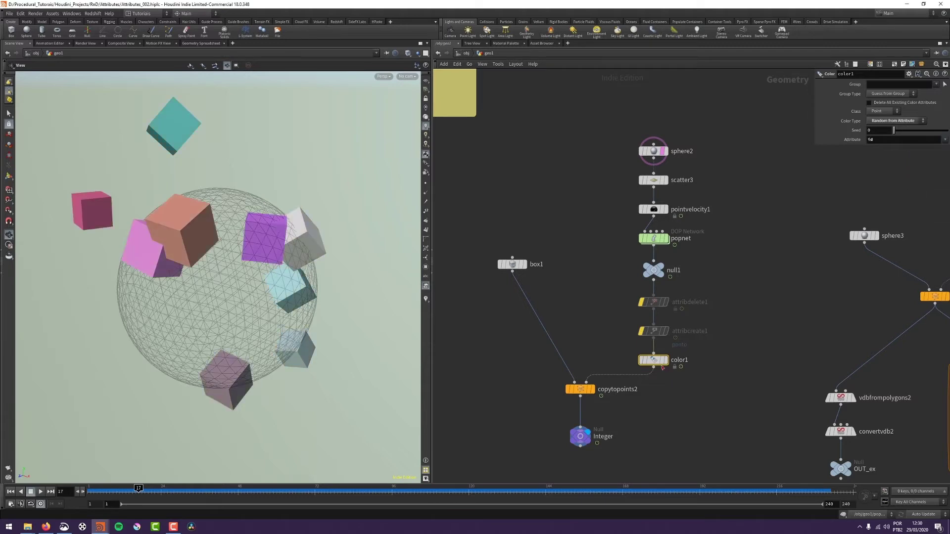
mouse_move(138, 488)
left_mouse_down()
mouse_move(91, 490)
mouse_move(172, 478)
left_mouse_up()
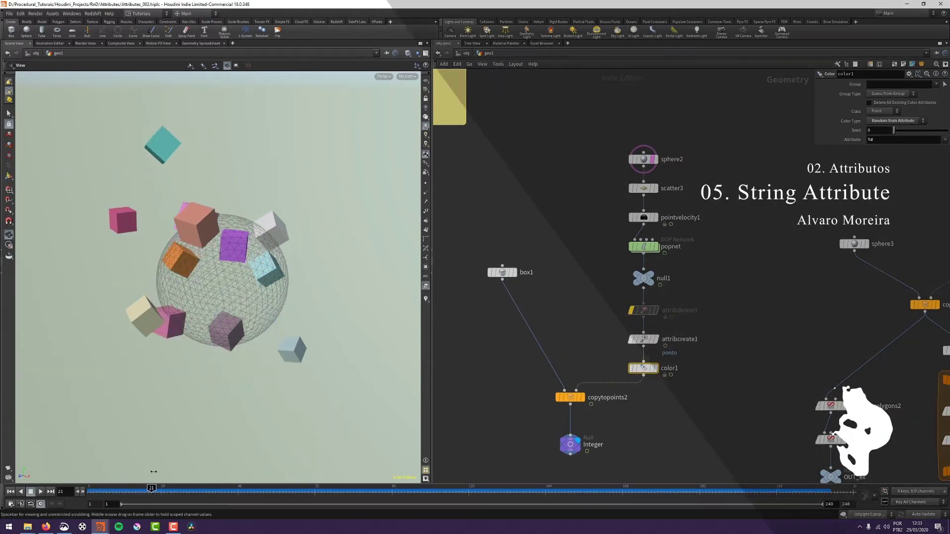
Display copytopoints3 in the sphere3 and torus2 network and examine the spheres copied onto the torus.
middle_click_drag(669, 404, 574, 365)
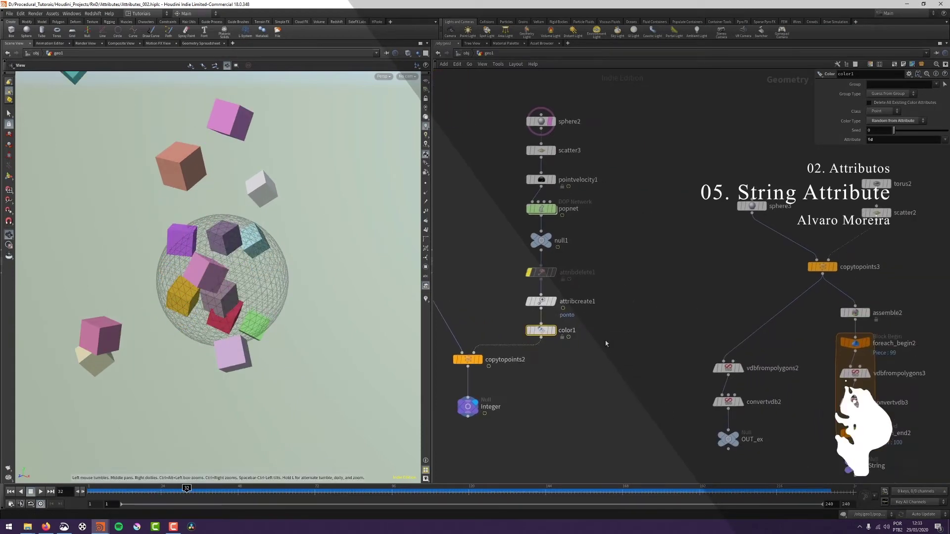
scroll(645, 276, "down", 5)
scroll(621, 258, "up", 3)
middle_click_drag(682, 263, 631, 279)
scroll(620, 258, "up", 1)
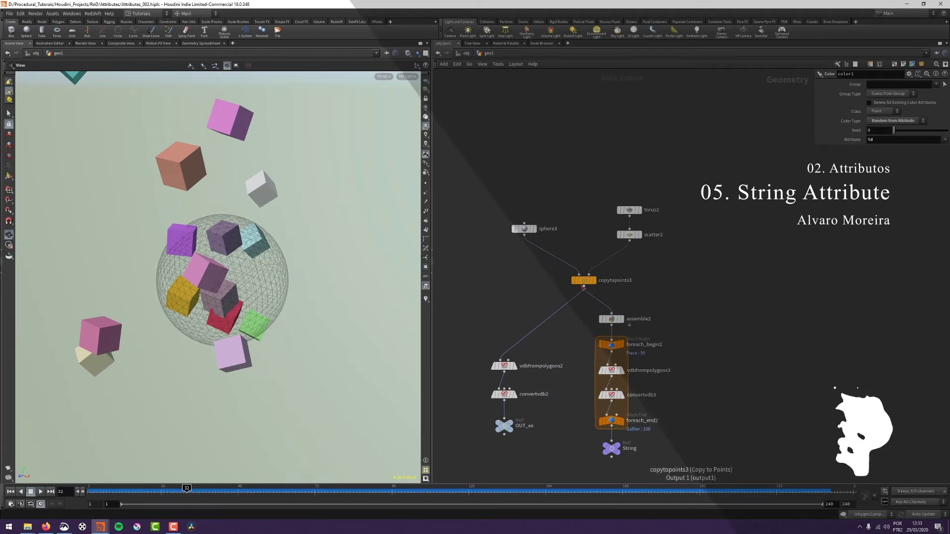
left_click(593, 280)
right_click_drag(255, 183, 240, 248)
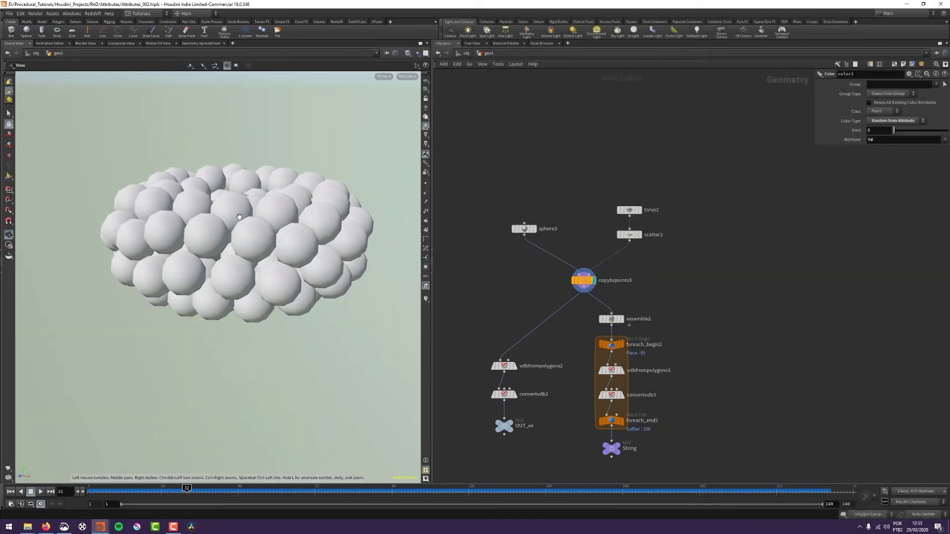
left_click_drag(239, 217, 268, 272)
middle_click_drag(293, 193, 298, 254)
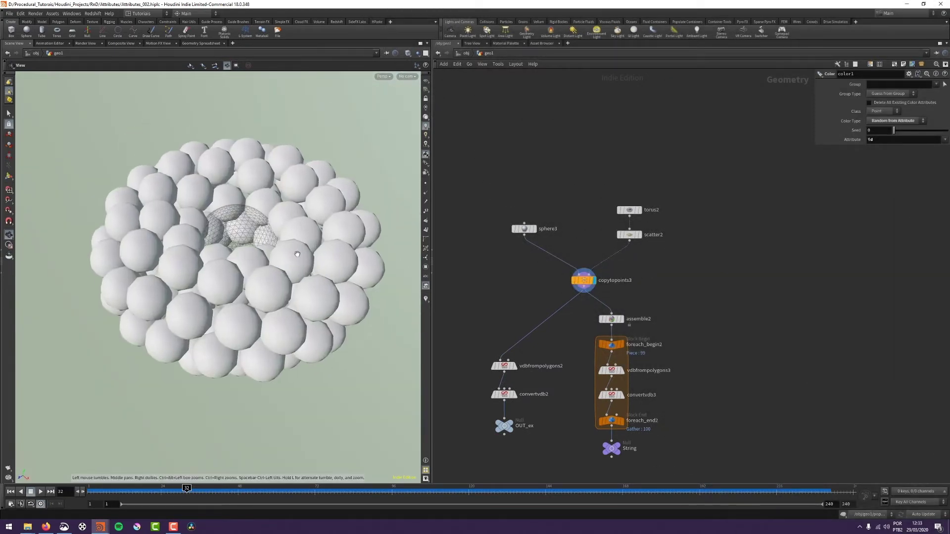
Inspect scatter2 and examine how the individual spheres overlap around the torus.
middle_click(646, 236)
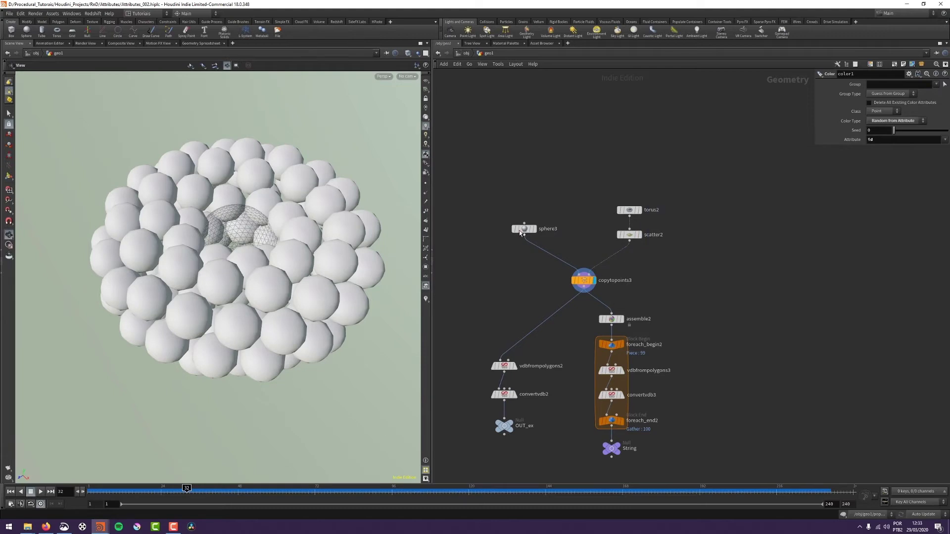
middle_click_drag(268, 305, 246, 330)
middle_click_drag(476, 290, 543, 208)
left_click(676, 231)
middle_click_drag(744, 248, 739, 261)
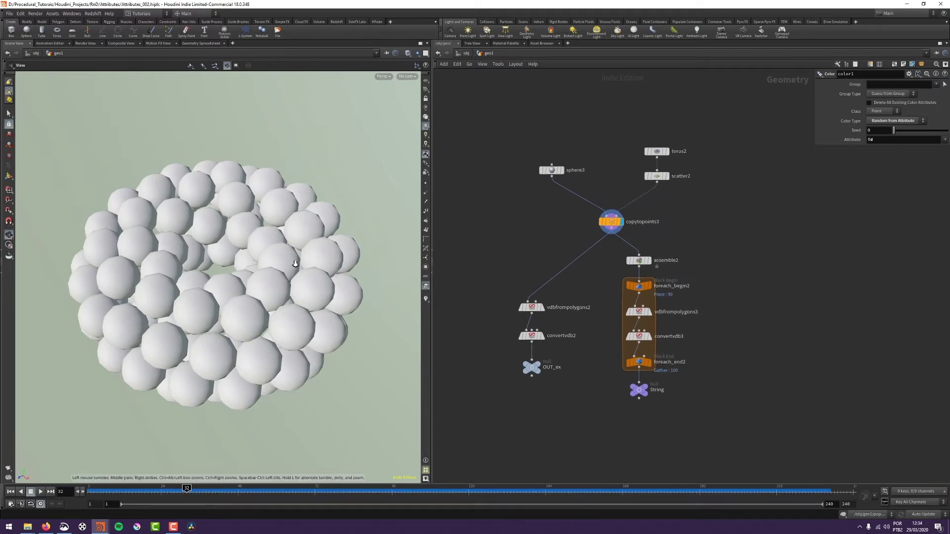
left_click_drag(296, 264, 245, 315)
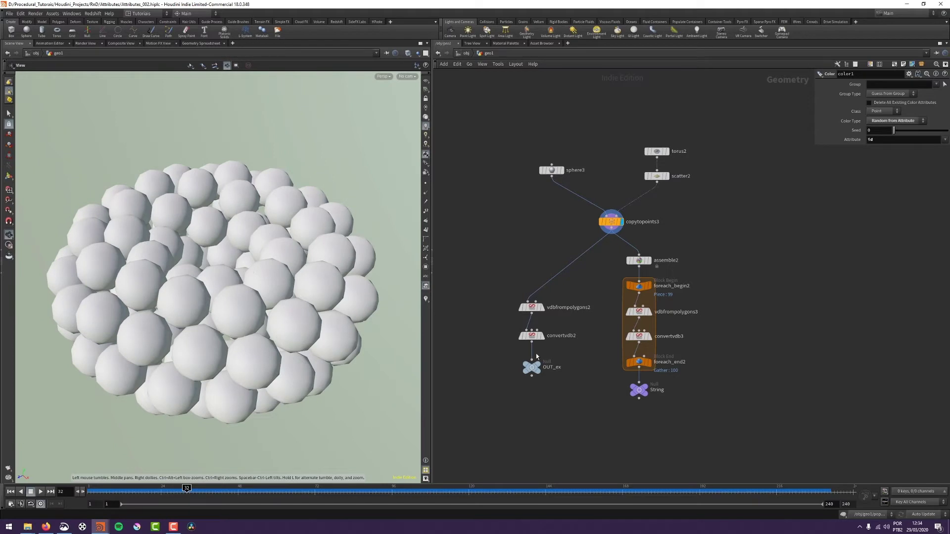
Display vdbfrompolygons2, convertvdb2 and OUT_ex in turn, and examine how neighbouring spheres connect in the converted mesh.
mouse_move(542, 367)
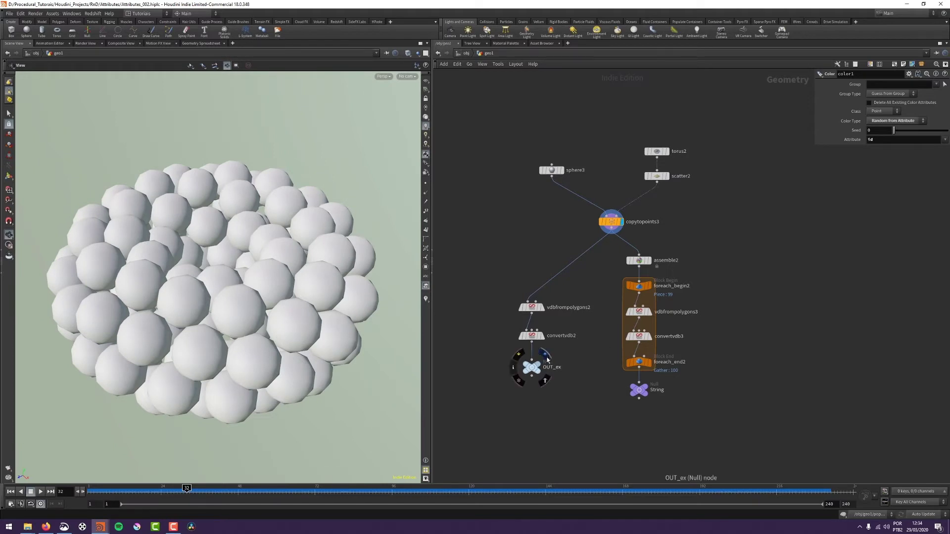
left_click(541, 307)
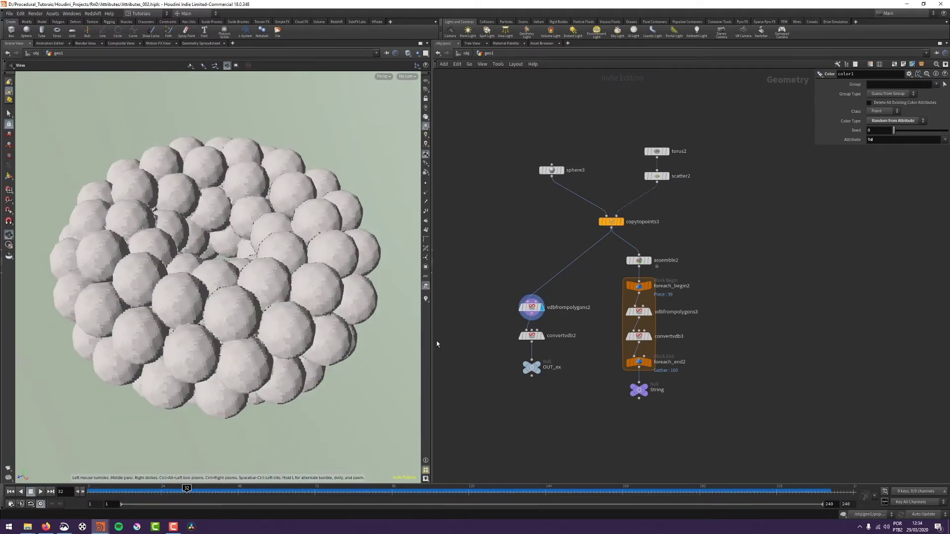
mouse_move(514, 335)
left_click(546, 322)
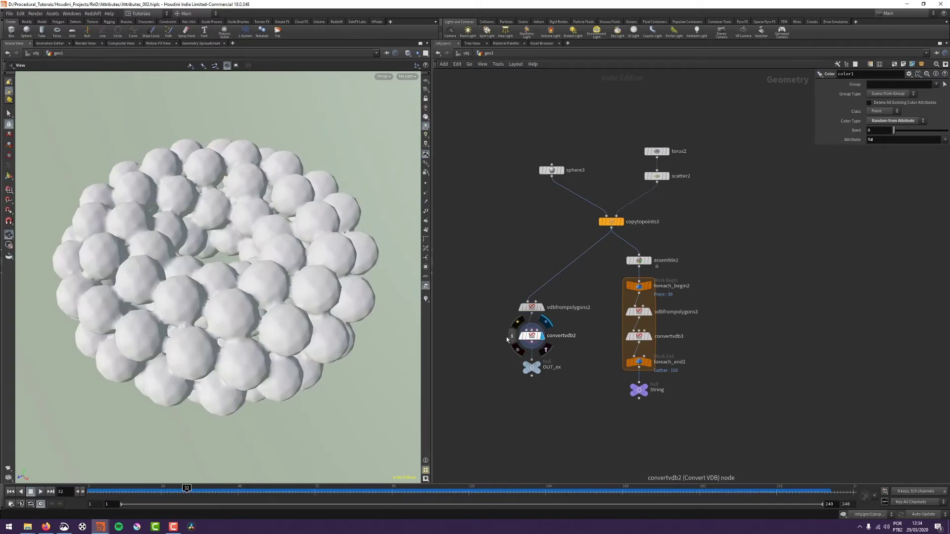
mouse_move(517, 367)
left_click(545, 353)
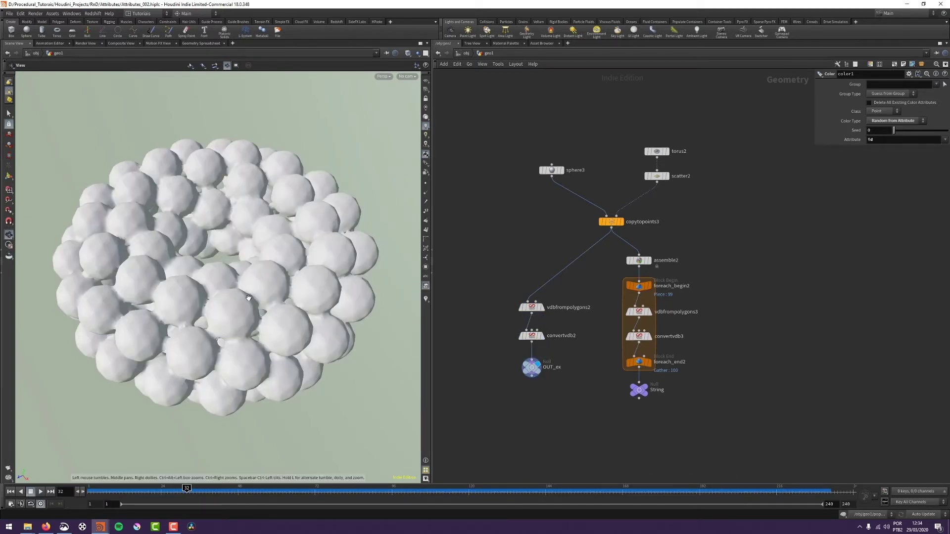
scroll(249, 298, "up", 5)
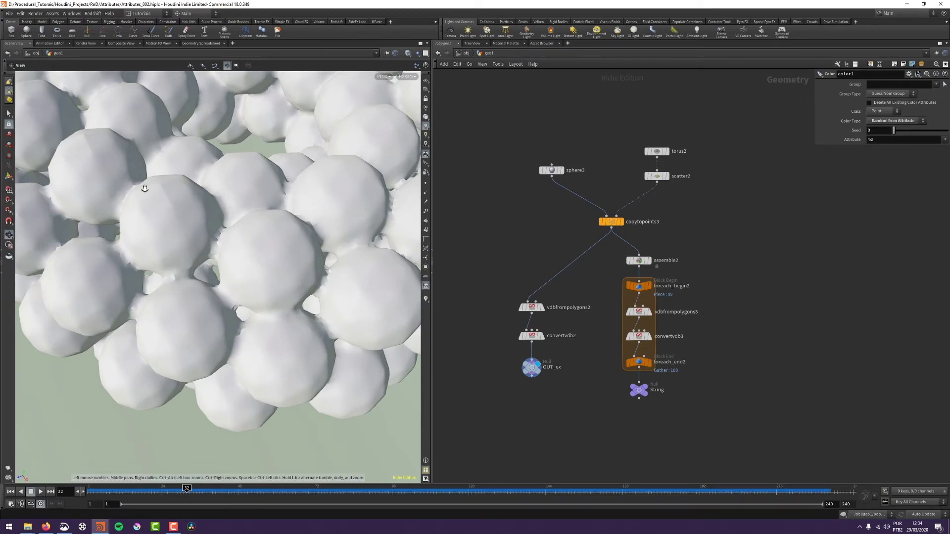
scroll(145, 188, "down", 8)
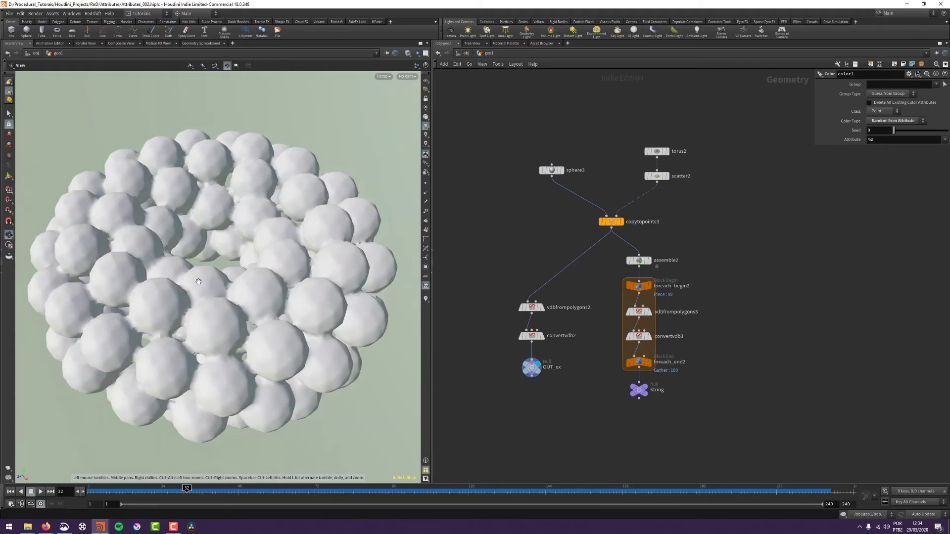
left_click_drag(198, 281, 185, 312)
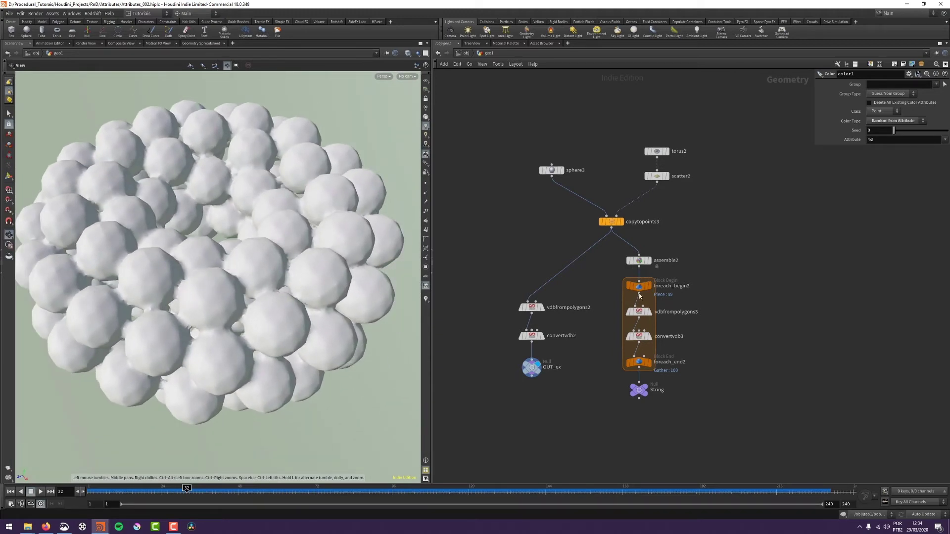
Display the String null and examine its spheres with the wireframe overlay toggled for comparison with OUT_ex.
middle_click_drag(713, 341, 716, 342)
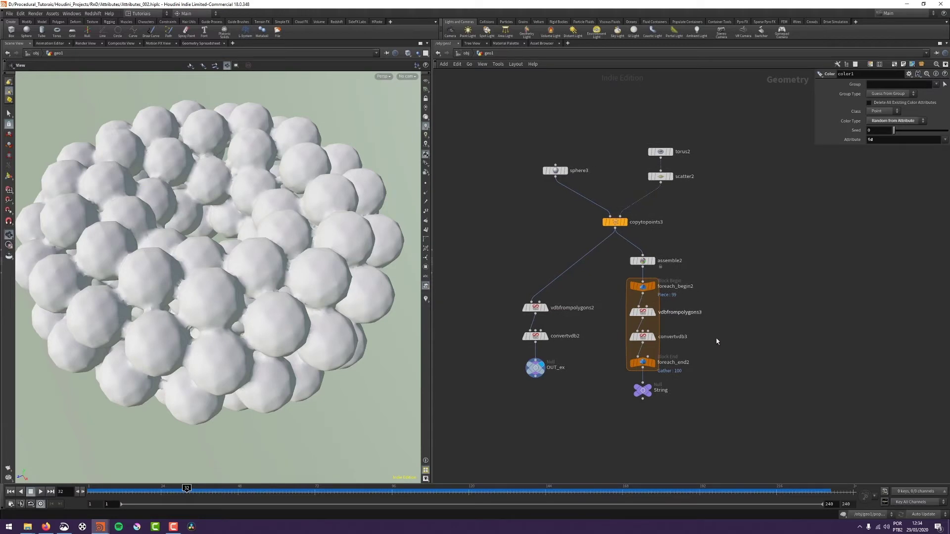
left_click(658, 386)
mouse_move(205, 250)
left_mouse_down()
mouse_move(218, 305)
mouse_move(237, 303)
mouse_move(227, 287)
left_mouse_up()
key("shift+w")
key("shift+w")
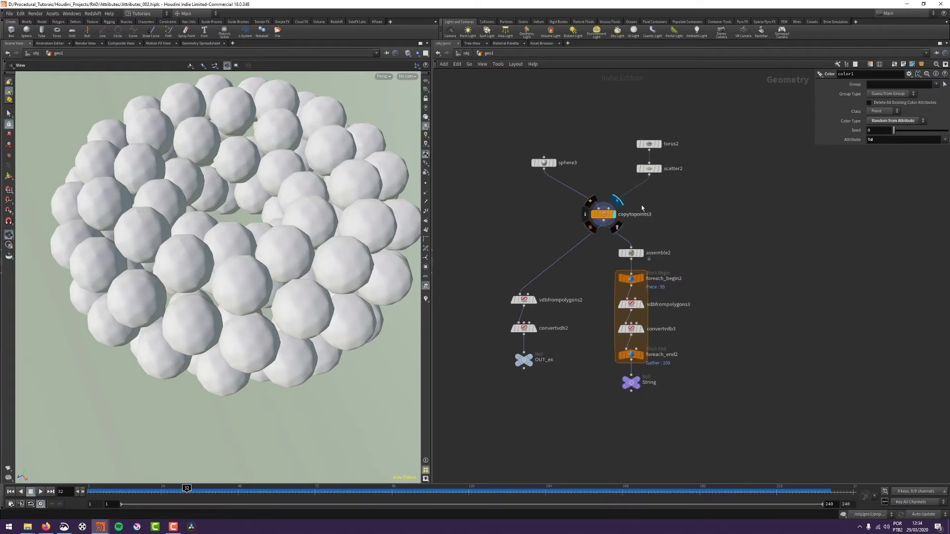
Select copytopoints3 and inspect its node information for the attributes it carries.
left_click(594, 217)
middle_click(593, 218)
middle_click(599, 216)
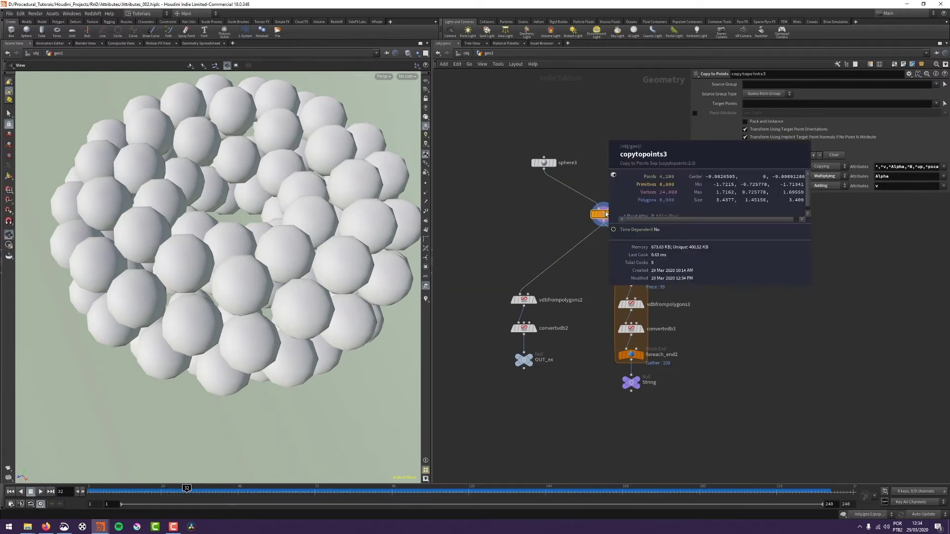
middle_click(606, 214)
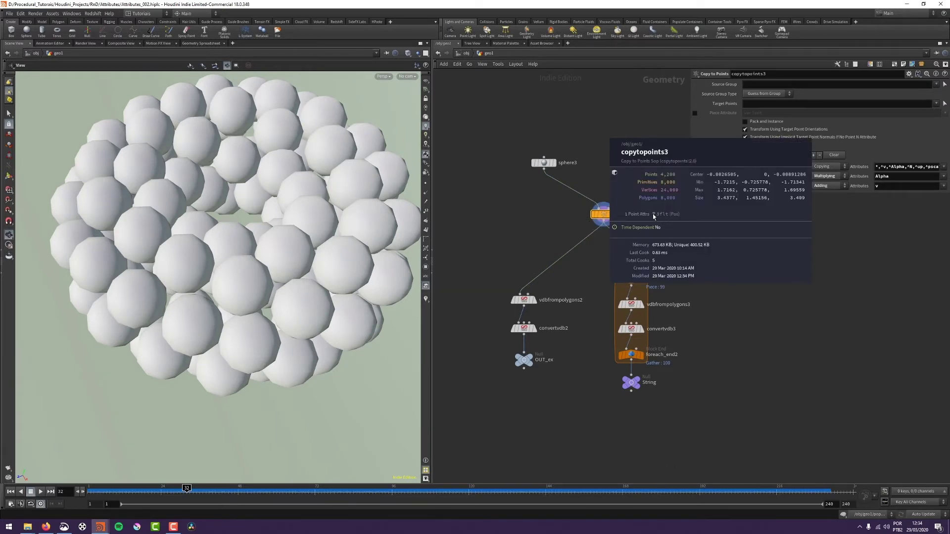
Select and display assemble2, and inspect its node information for the name primitive attribute.
left_click(635, 251)
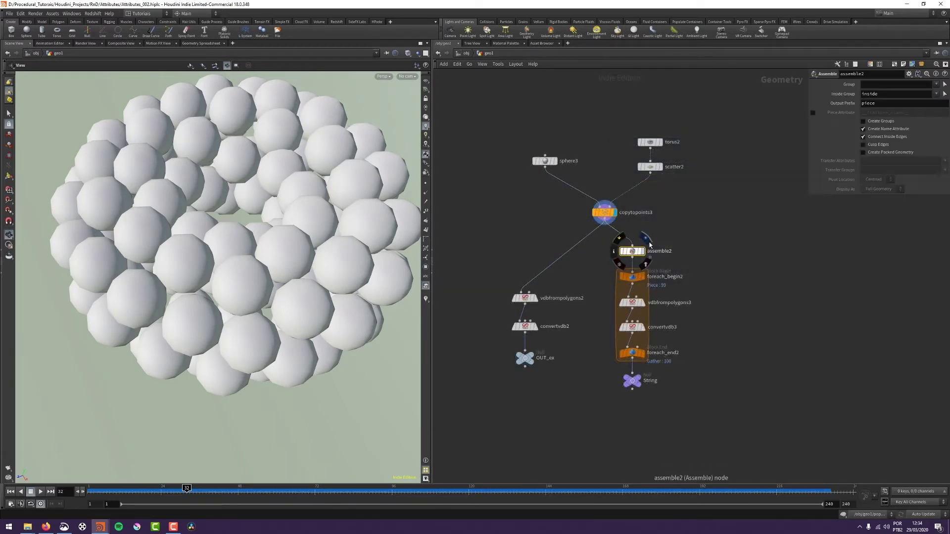
left_click(646, 239)
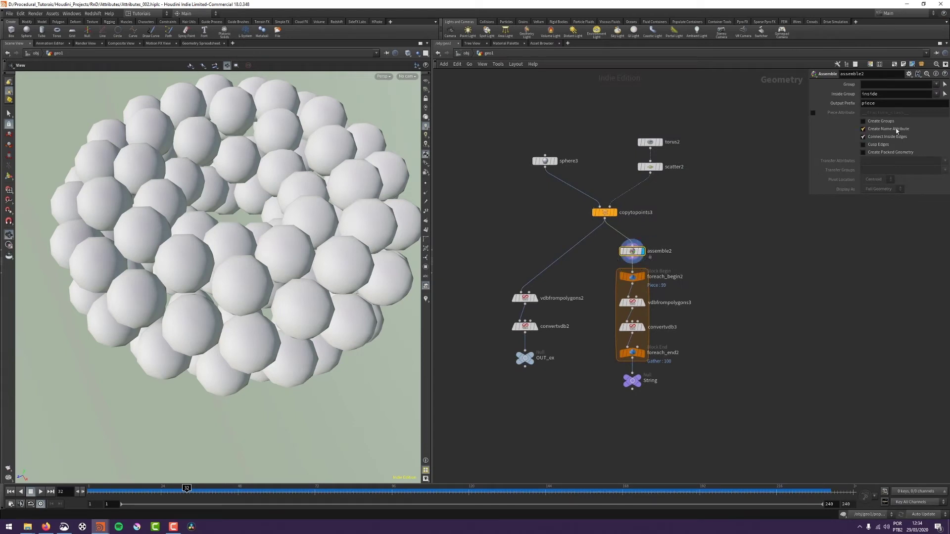
middle_click(641, 252)
middle_click(638, 252)
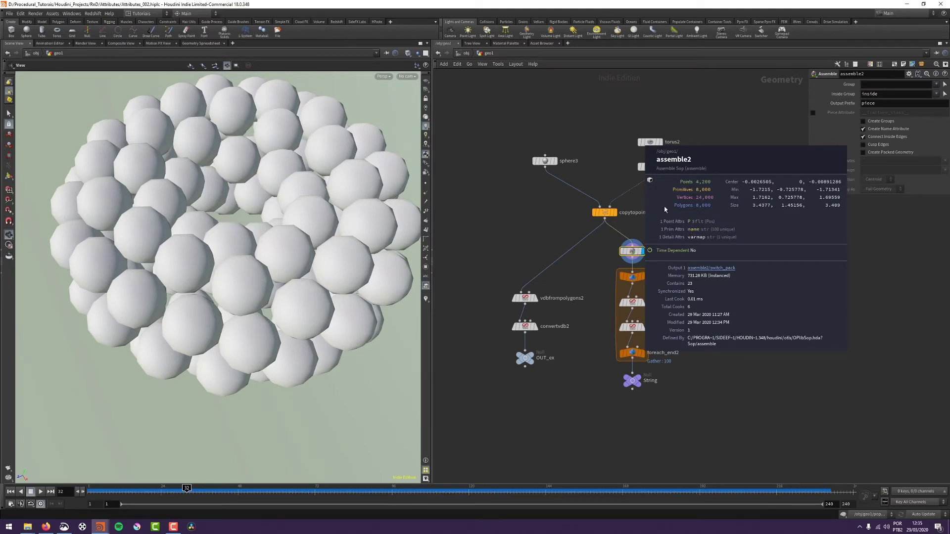
middle_click(651, 168)
middle_click(632, 252)
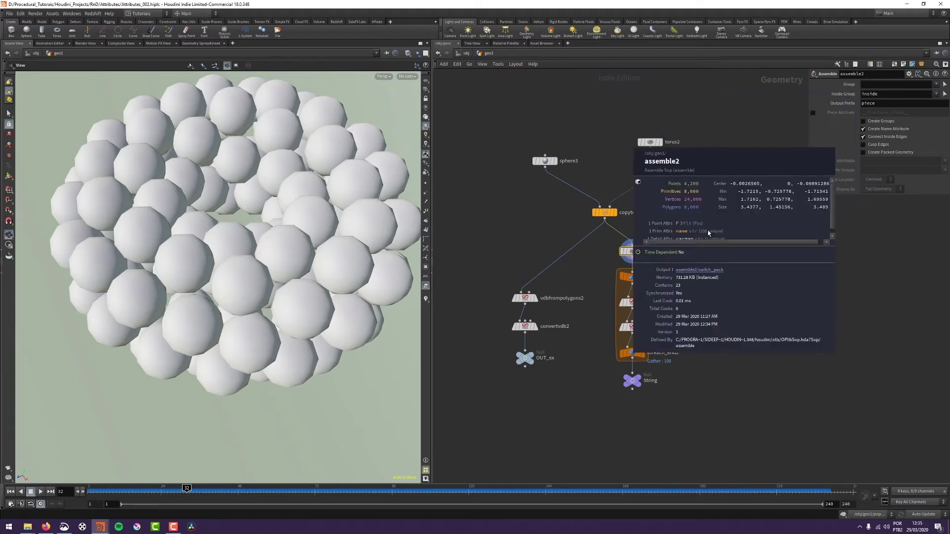
middle_click(631, 252)
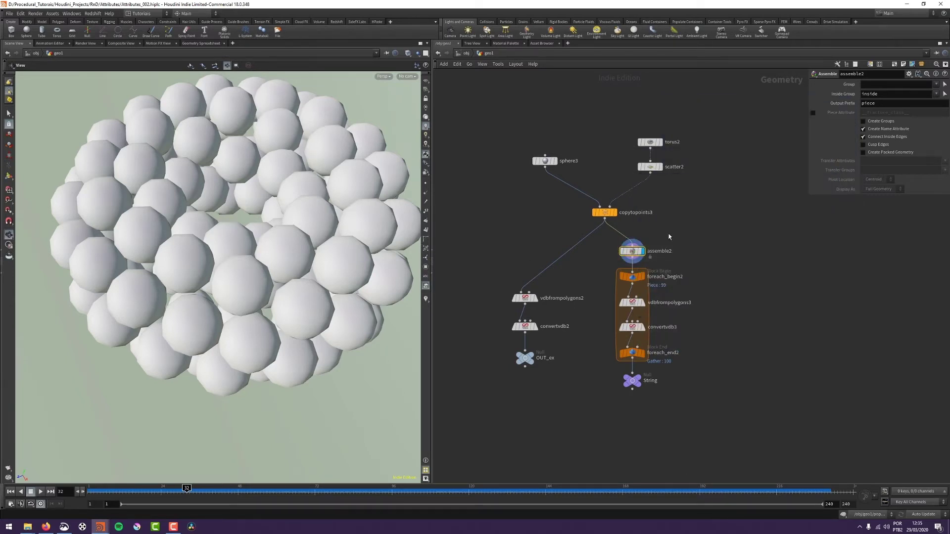
Examine assemble2's primitive name values across several pieces in the Geometry Spreadsheet, and return to the scene view.
left_click(200, 44)
left_click(86, 65)
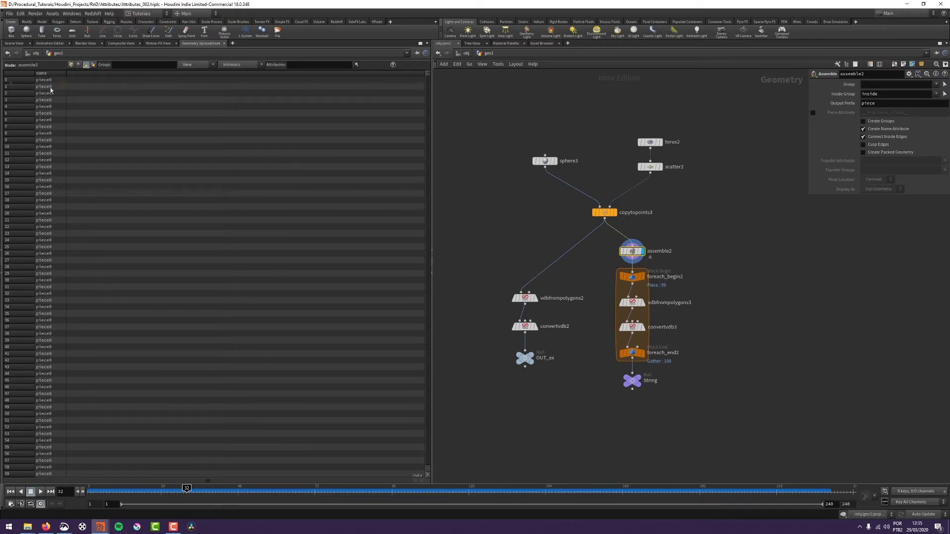
left_click_drag(49, 100, 6, 82)
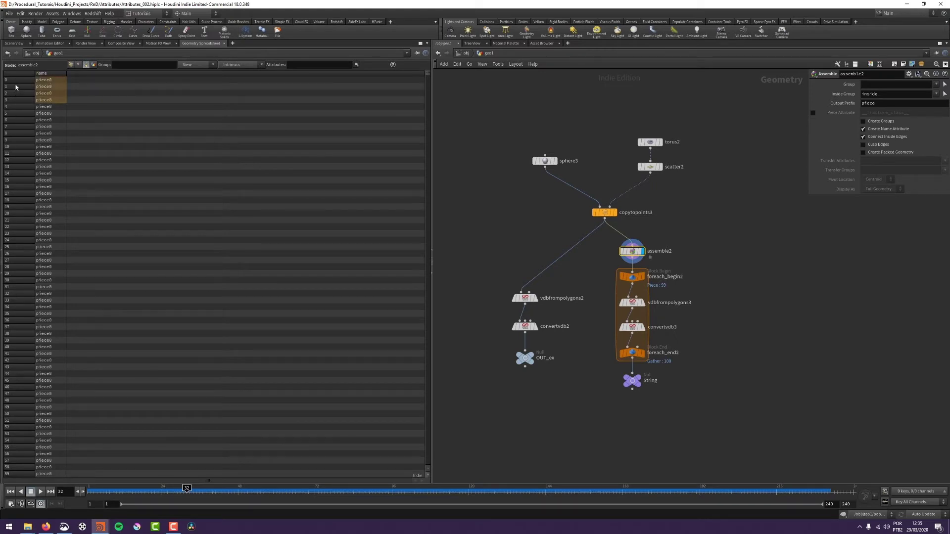
left_click_drag(48, 84, 49, 471)
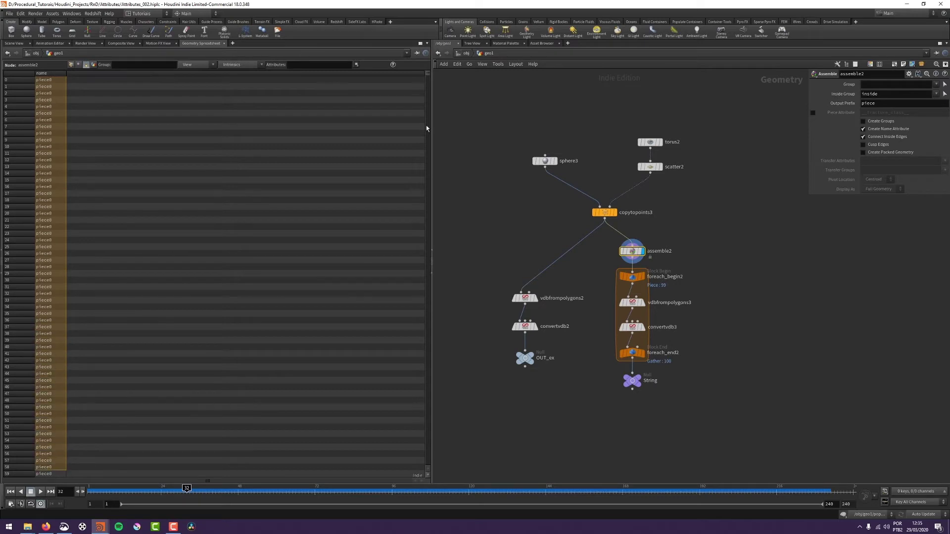
left_click_drag(424, 76, 415, 100)
left_click_drag(44, 196, 33, 272)
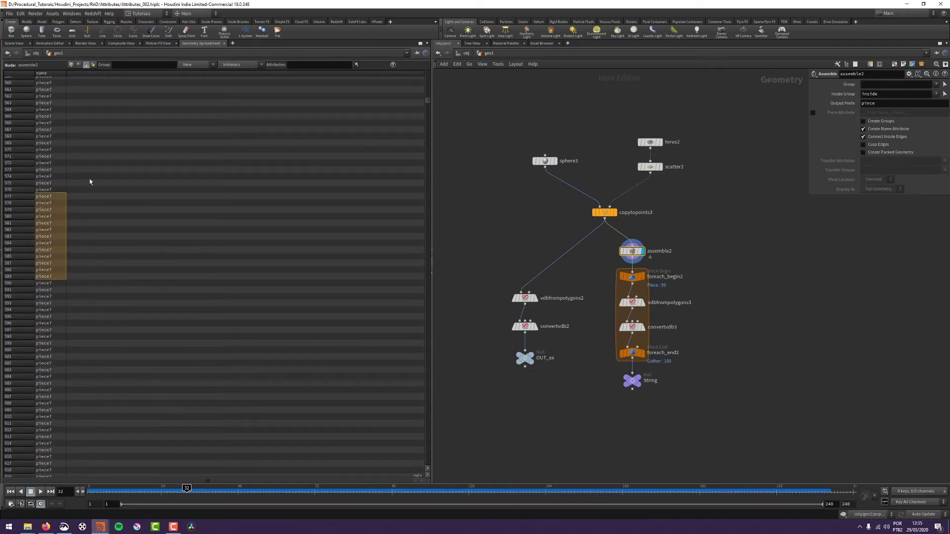
left_click_drag(44, 163, 43, 257)
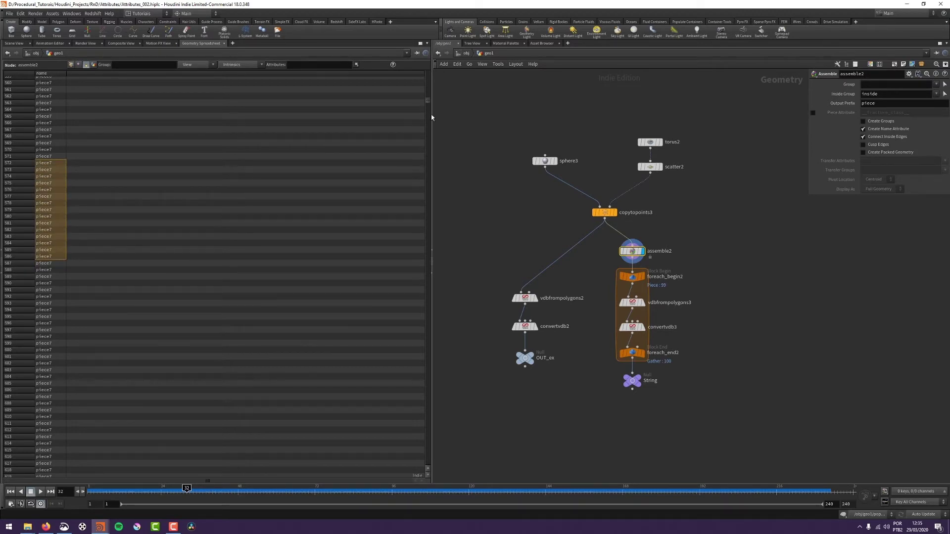
left_click_drag(431, 118, 428, 149)
left_click_drag(48, 202, 54, 282)
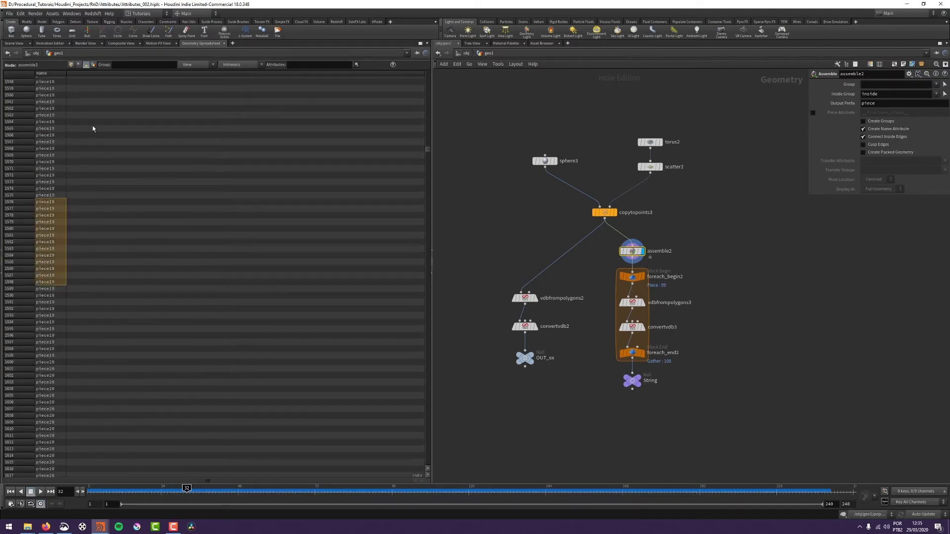
left_click(9, 44)
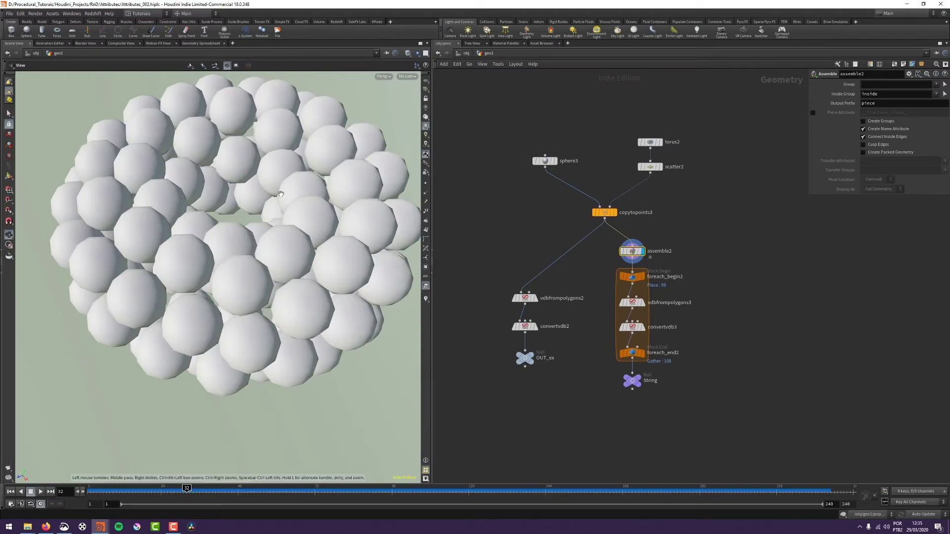
Turn on the wireframe overlay, set selection to work by Name Attribute, and select one sphere piece in the viewport.
key("s")
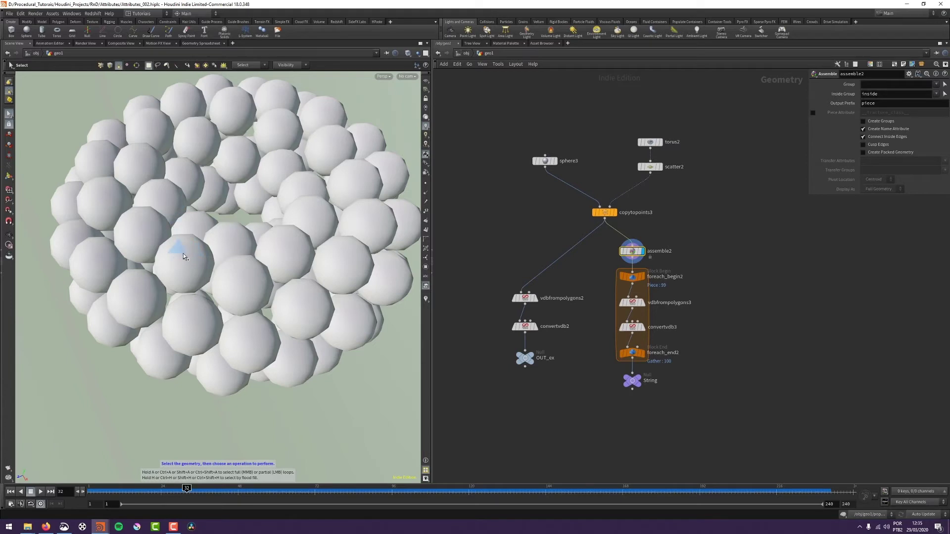
key("shift+w")
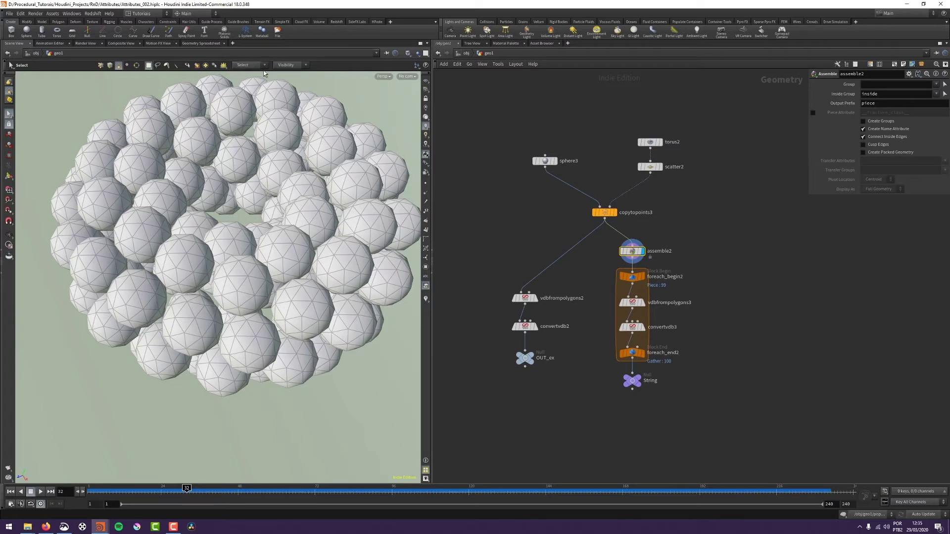
left_click(249, 65)
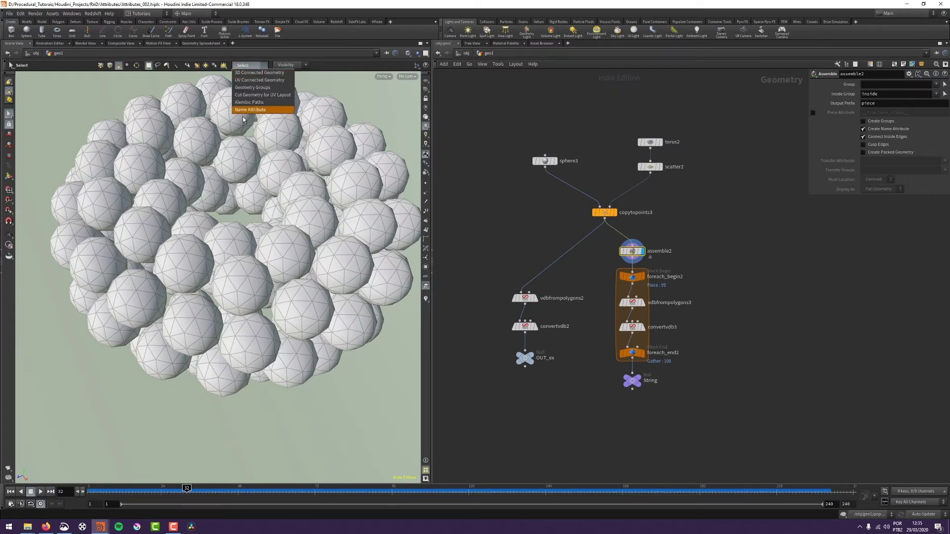
left_click(261, 111)
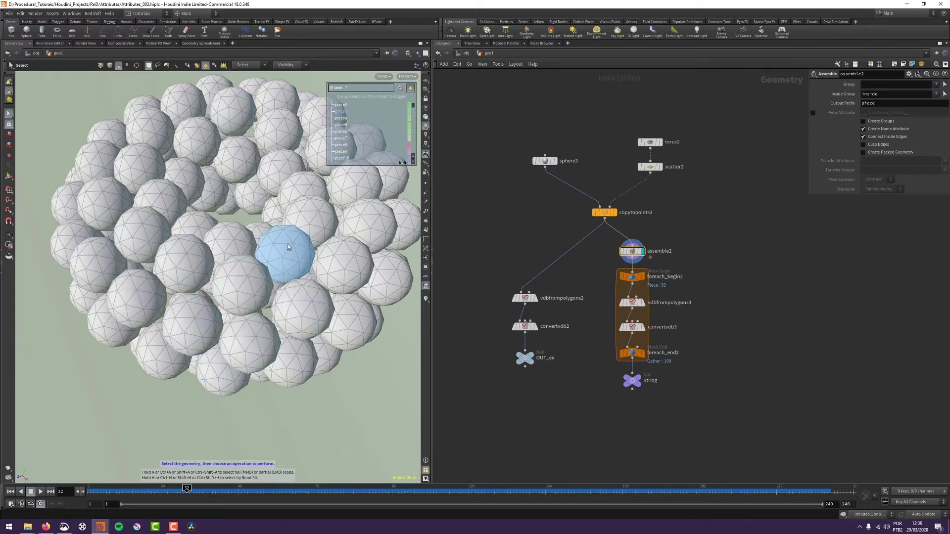
scroll(346, 135, "up", 10)
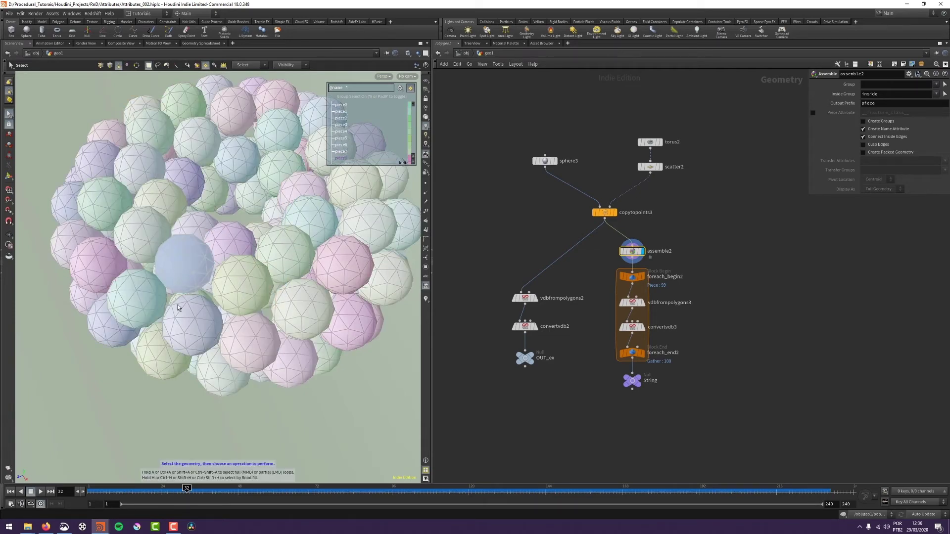
left_click(195, 267)
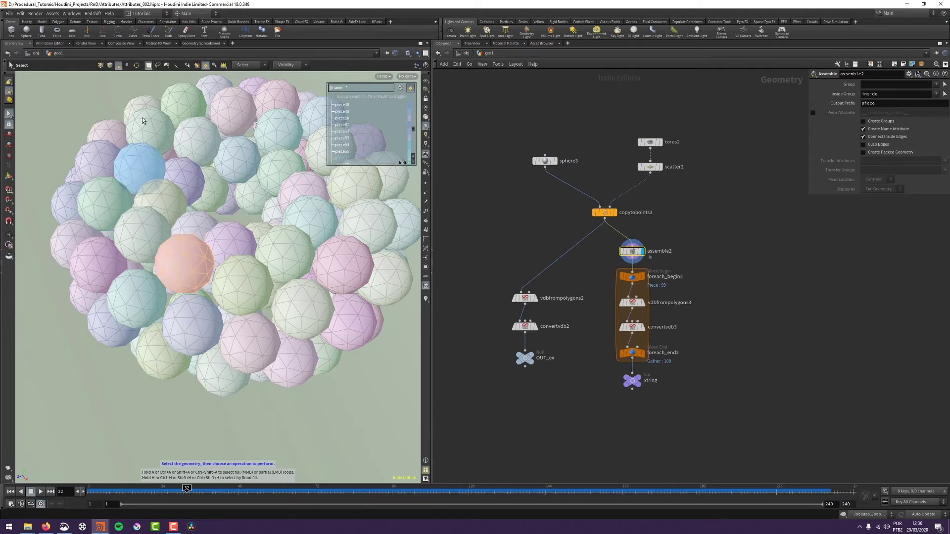
Examine the name values on the selected sphere's and neighbouring pieces' primitives in the Geometry Spreadsheet, and return to the scene view.
left_click(200, 43)
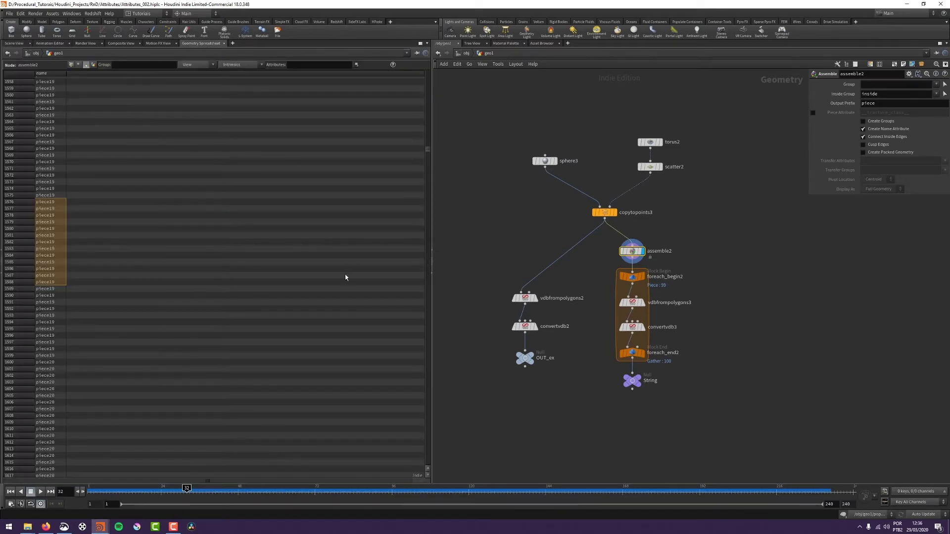
left_click(47, 195)
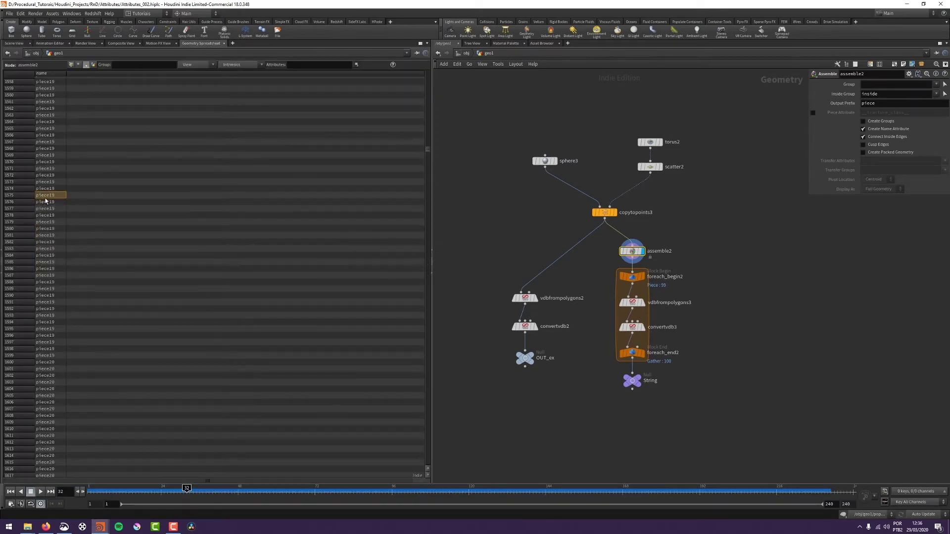
left_click(47, 208)
left_click(50, 248)
left_click_drag(428, 152, 427, 107)
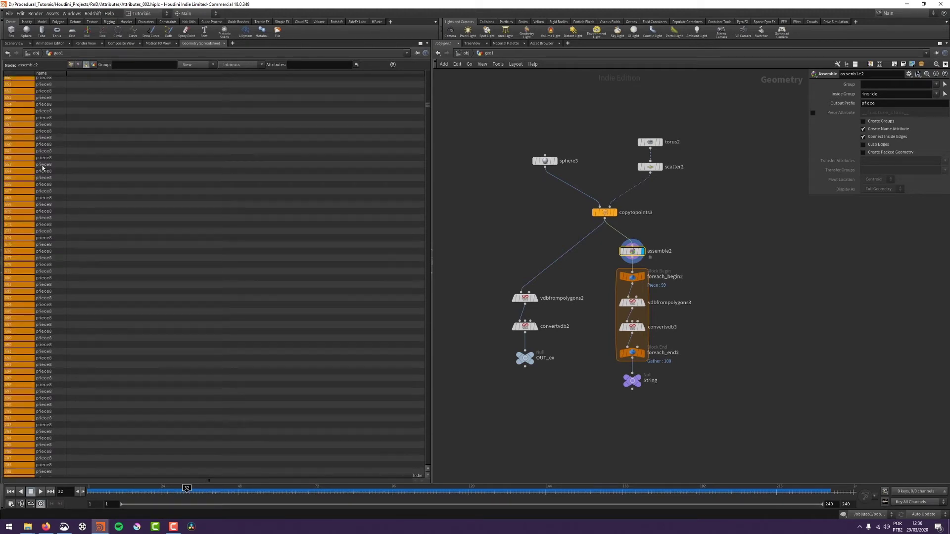
left_click(14, 43)
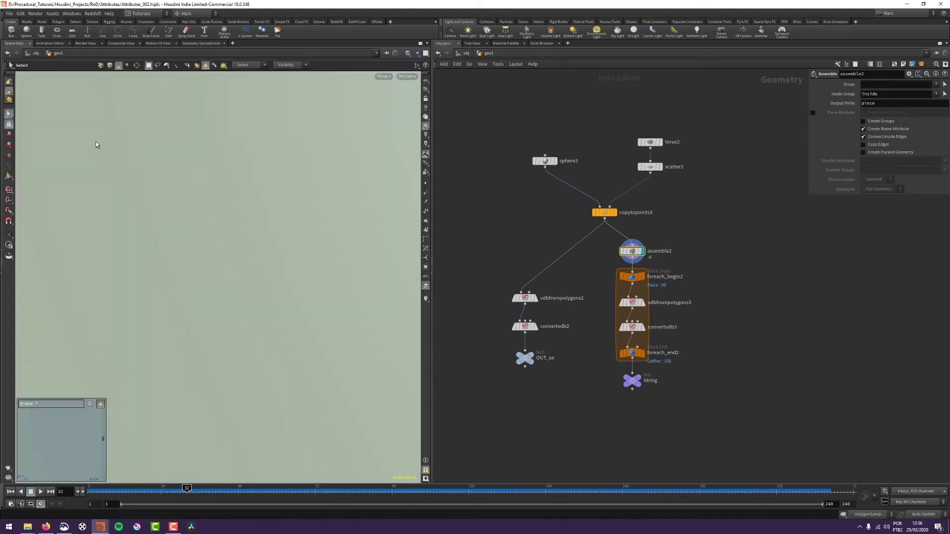
left_click(201, 43)
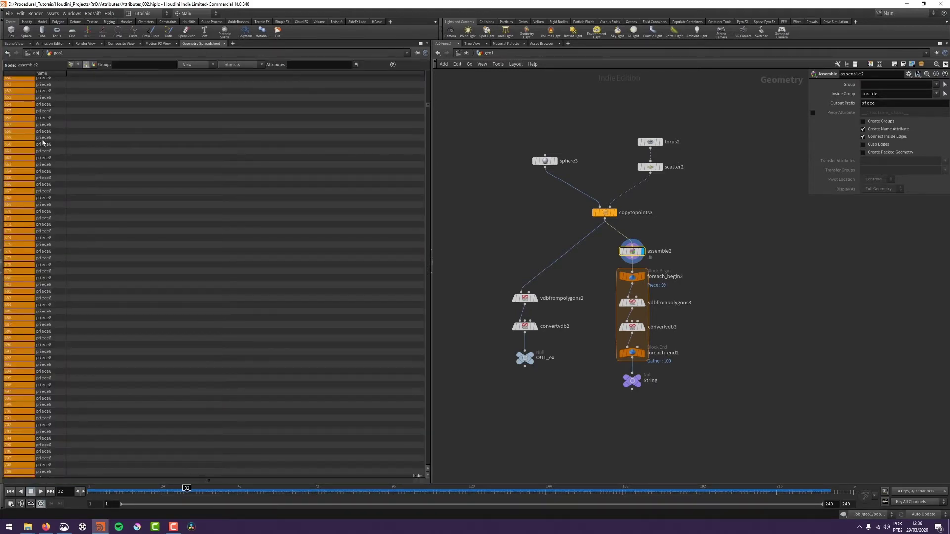
scroll(427, 106, "up", 10)
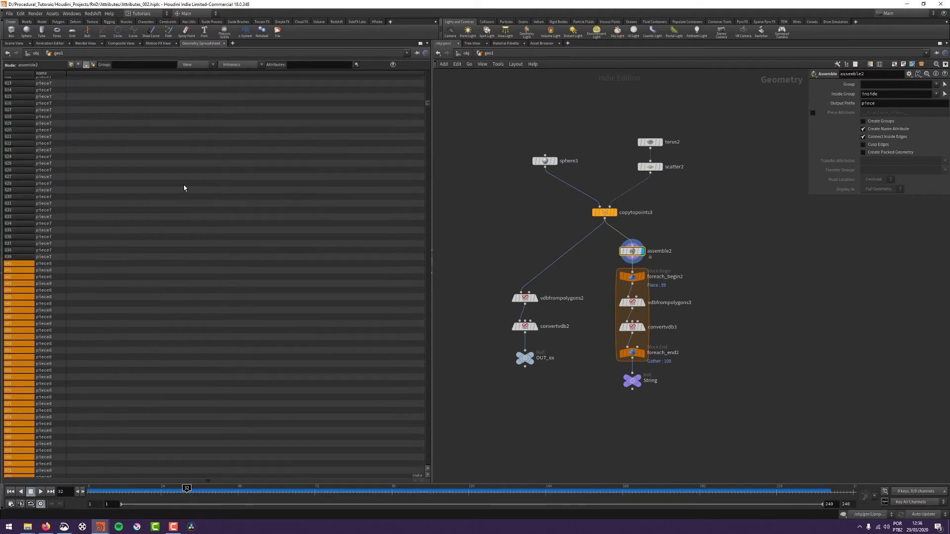
left_click(18, 44)
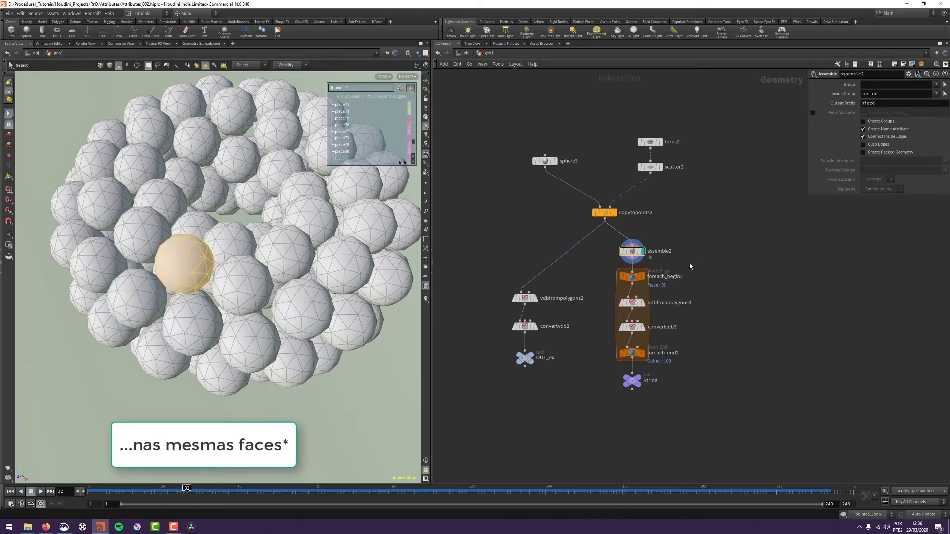
Display the String null, leave selection mode, and enable Single Pass on foreach_end2 with a value of 6.
left_click(632, 352)
left_click(628, 382)
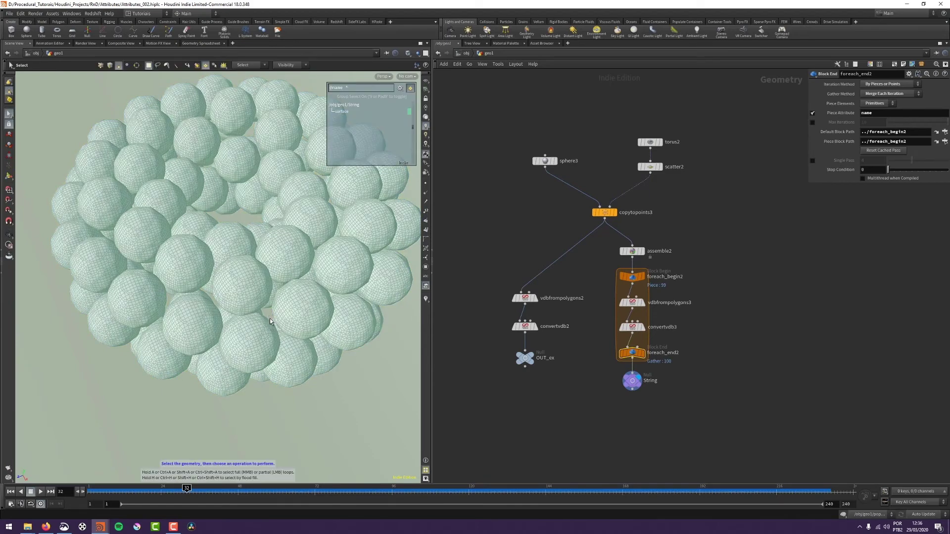
key("Escape")
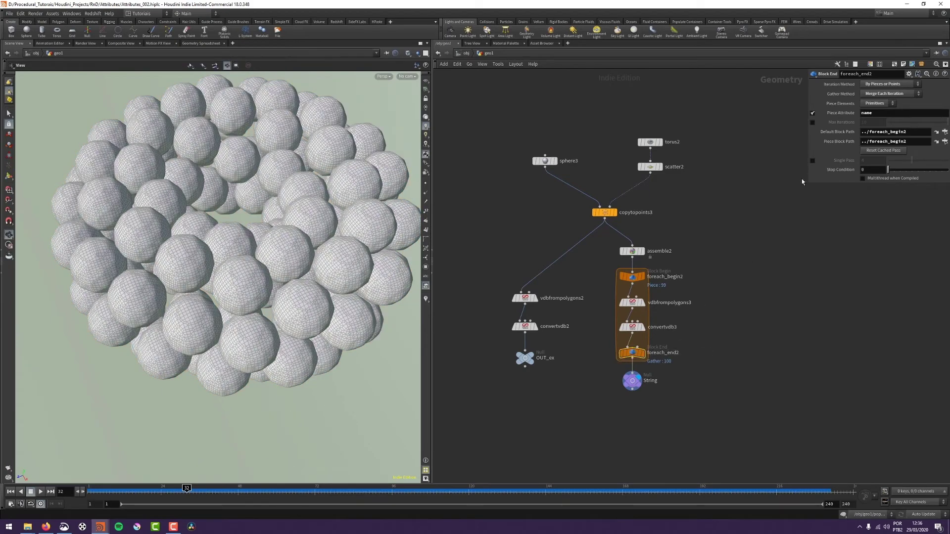
left_click(812, 160)
left_click(812, 160)
mouse_move(912, 161)
left_mouse_down()
mouse_move(898, 163)
mouse_move(942, 162)
mouse_move(924, 162)
left_mouse_up()
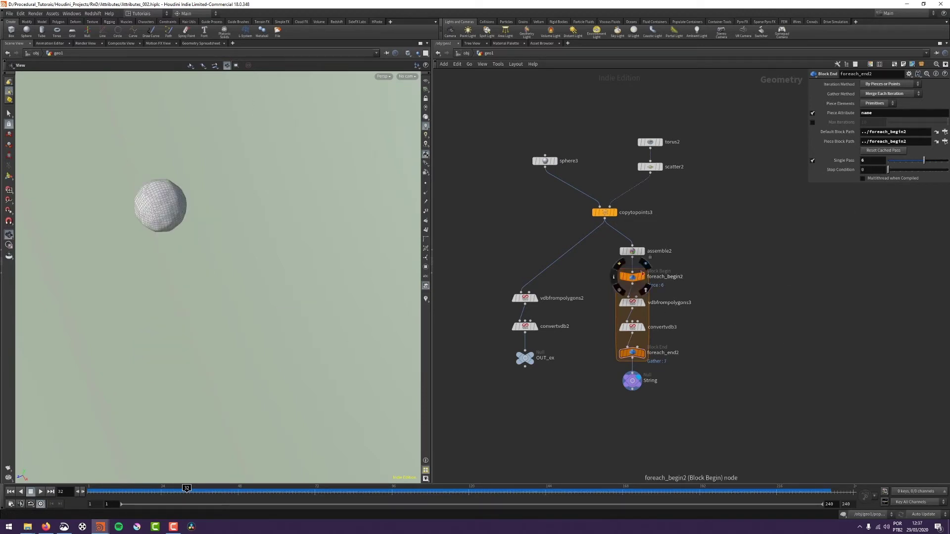
Delete the for-each block with its VDB nodes between assemble2 and String, and display assemble2 with its node information.
left_click_drag(703, 273, 585, 365)
middle_click_drag(740, 295, 724, 299)
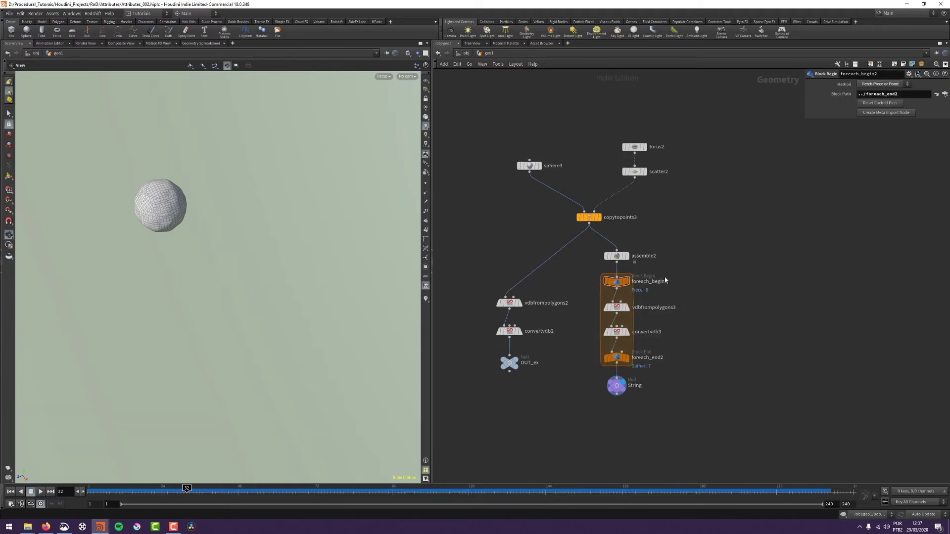
left_click_drag(698, 274, 588, 365)
key("Delete")
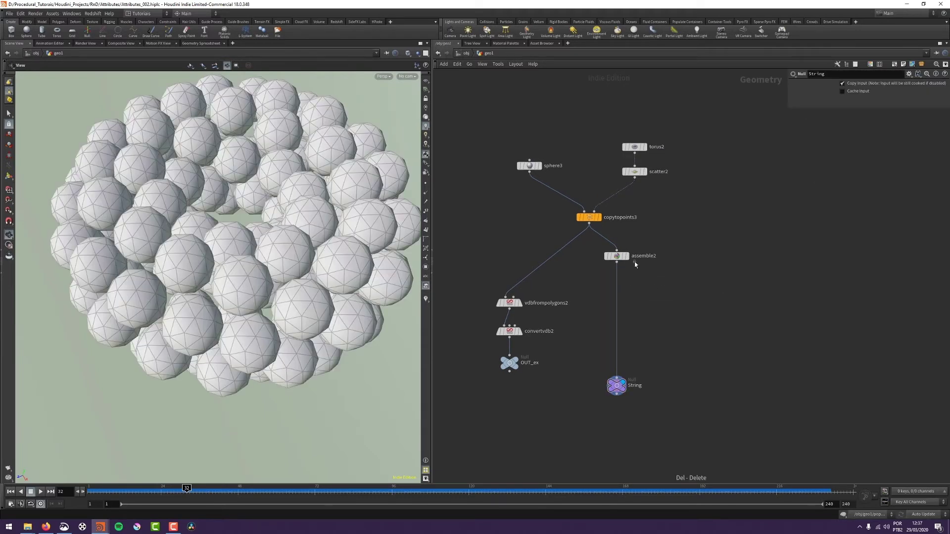
middle_click(617, 257)
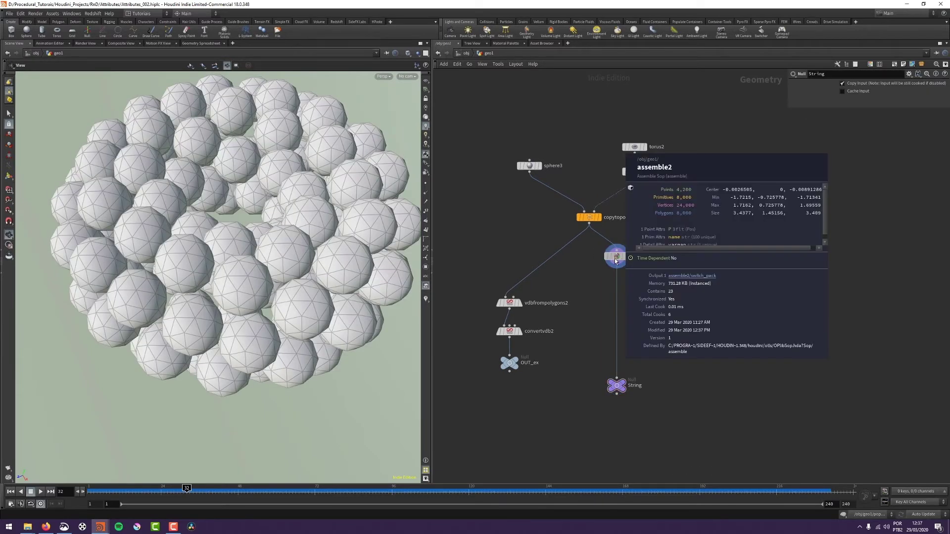
middle_click_drag(608, 280, 606, 274)
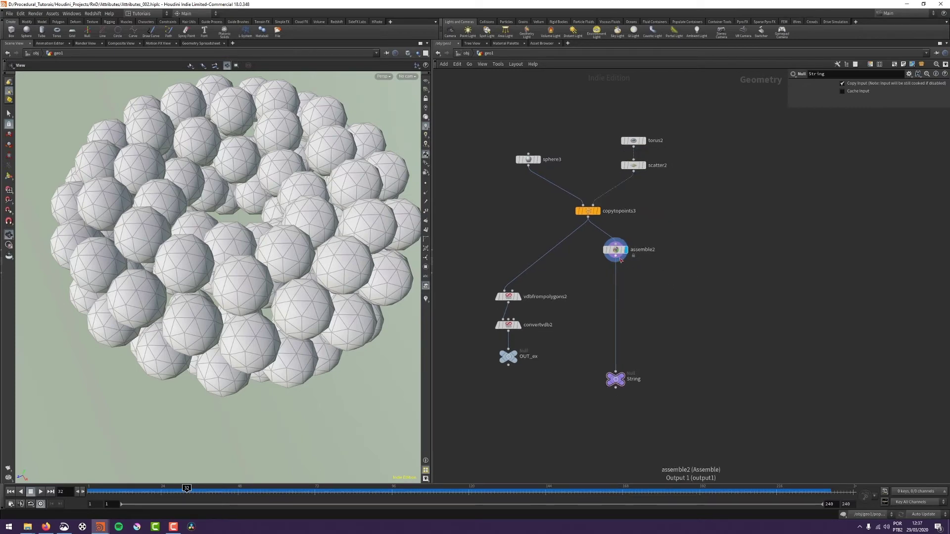
Add a For-Each Named Primitive block fed by assemble2.
key("Tab")
type("fore")
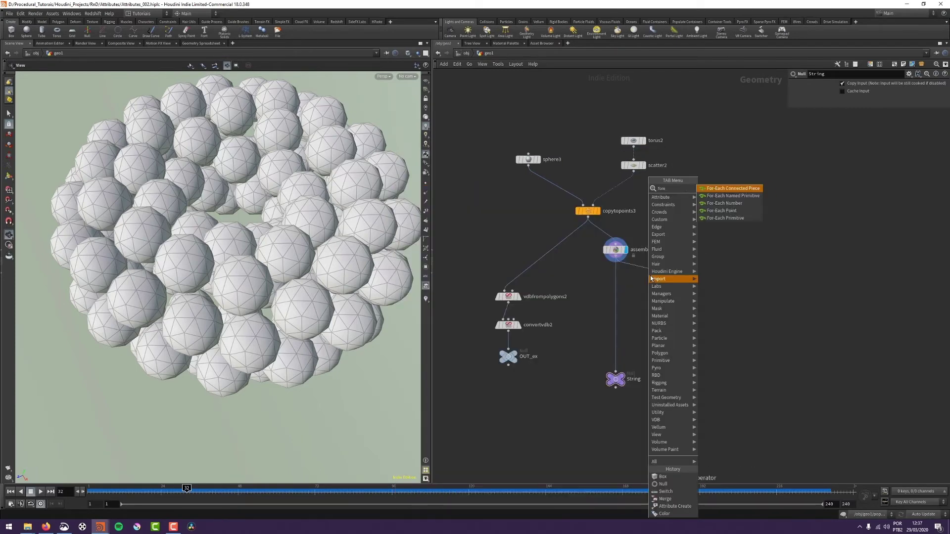
key("Down")
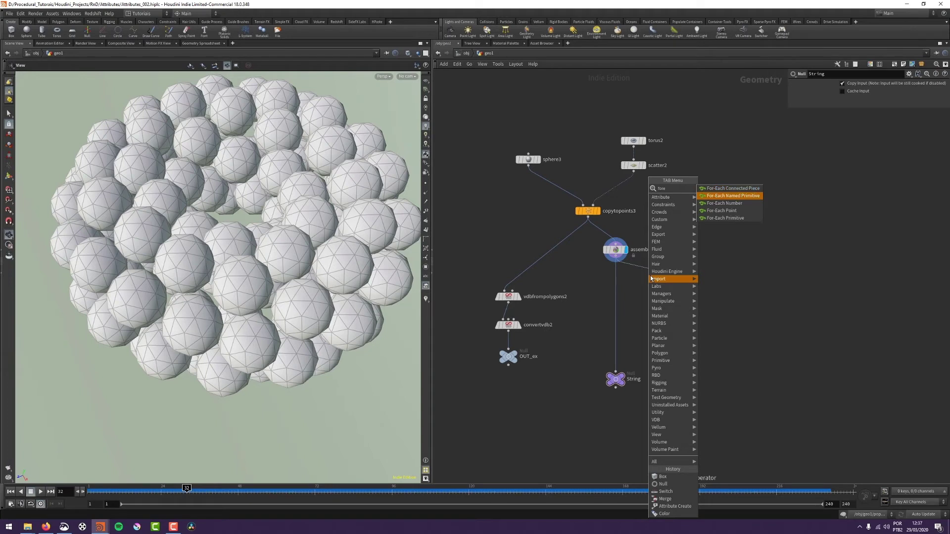
key("Return")
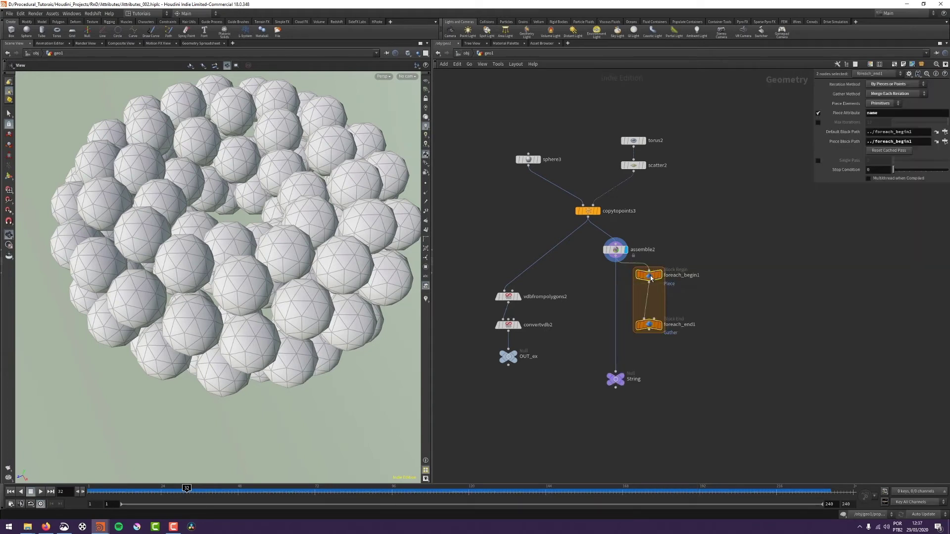
Check foreach_end1's Piece Attribute against assemble2's name primitive attribute, and move the new block slightly away from assemble2.
left_click_drag(741, 309, 623, 349)
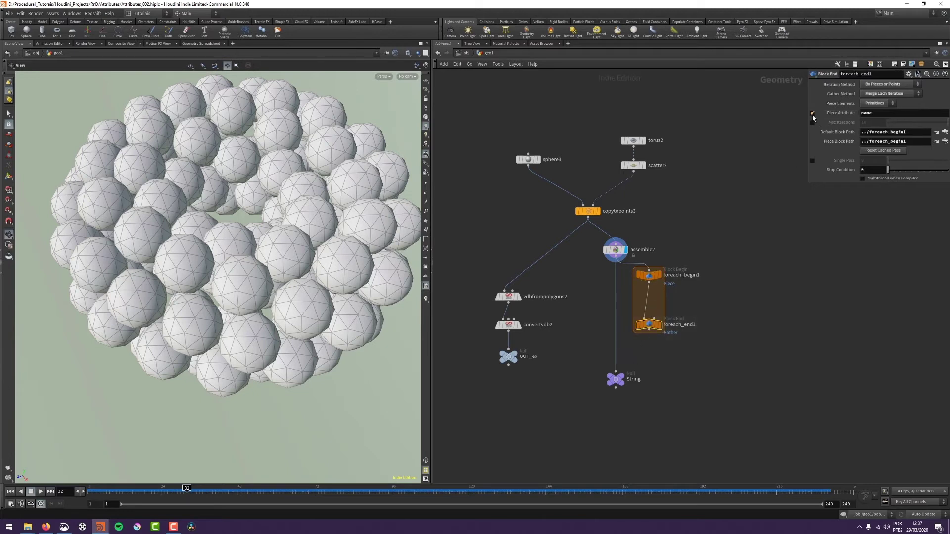
left_click_drag(875, 114, 853, 137)
left_click_drag(712, 255, 636, 338)
left_click_drag(648, 275, 658, 288)
left_click_drag(740, 310, 647, 349)
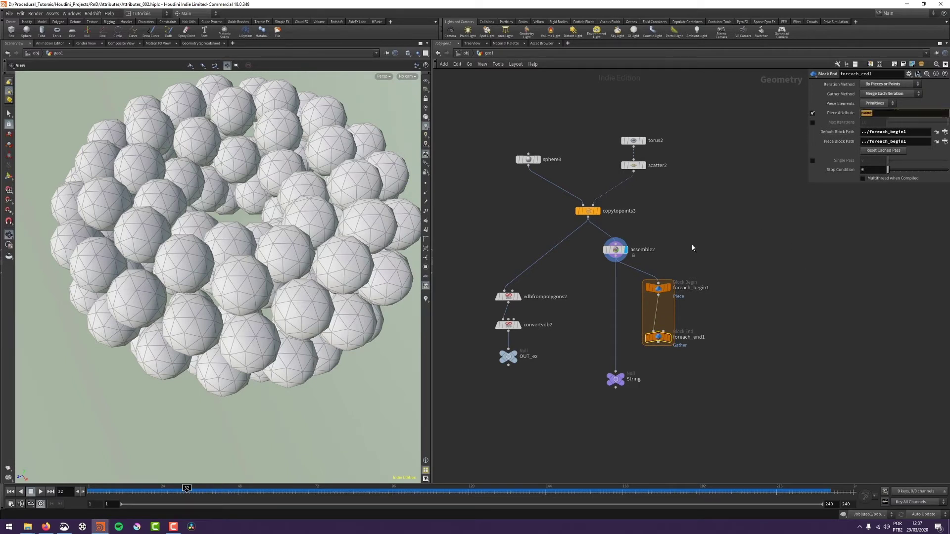
left_click(630, 250)
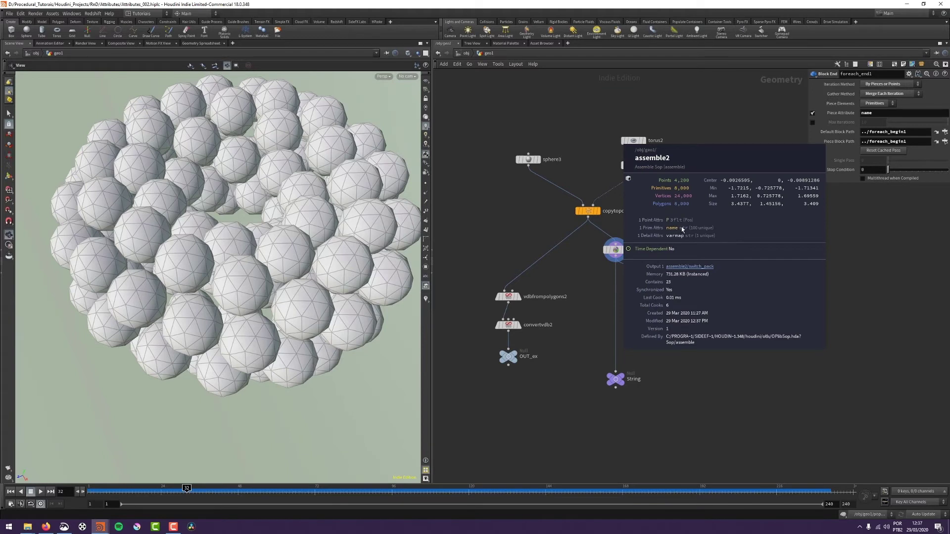
Connect foreach_end1 to the String null, cut the wire between foreach_begin1 and foreach_end1, and spread the two nodes apart.
left_click_drag(658, 342, 615, 372)
key("y")
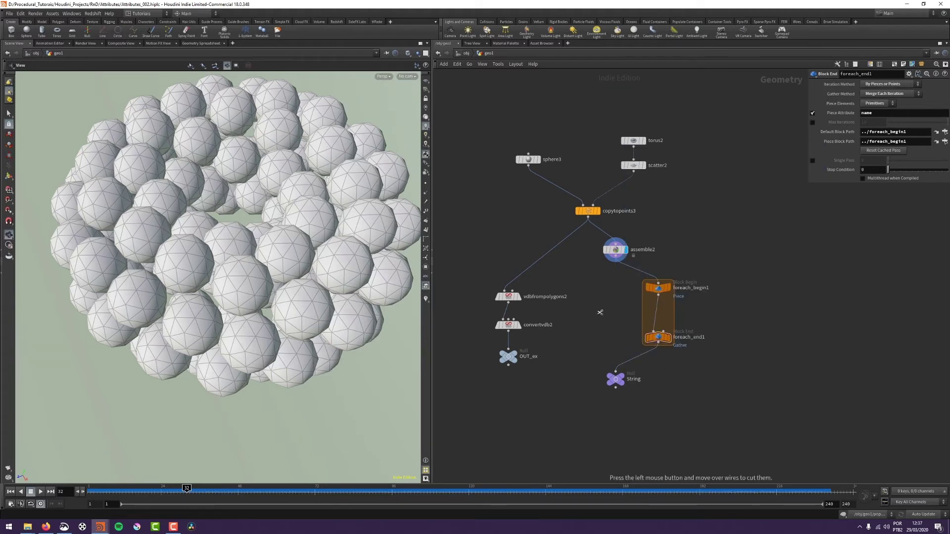
mouse_move(585, 317)
left_mouse_down()
mouse_move(742, 307)
mouse_move(731, 322)
left_mouse_up()
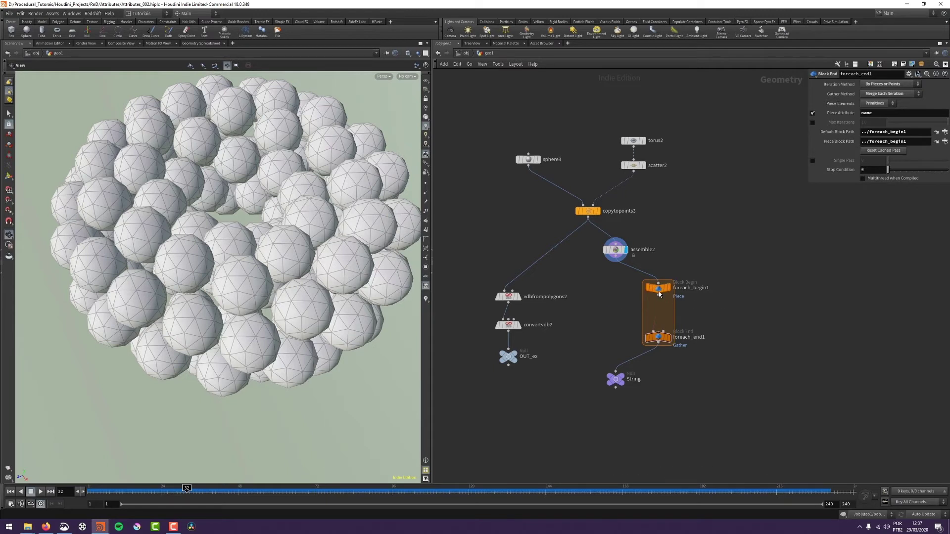
left_click_drag(658, 290, 654, 284)
left_click_drag(656, 342, 655, 347)
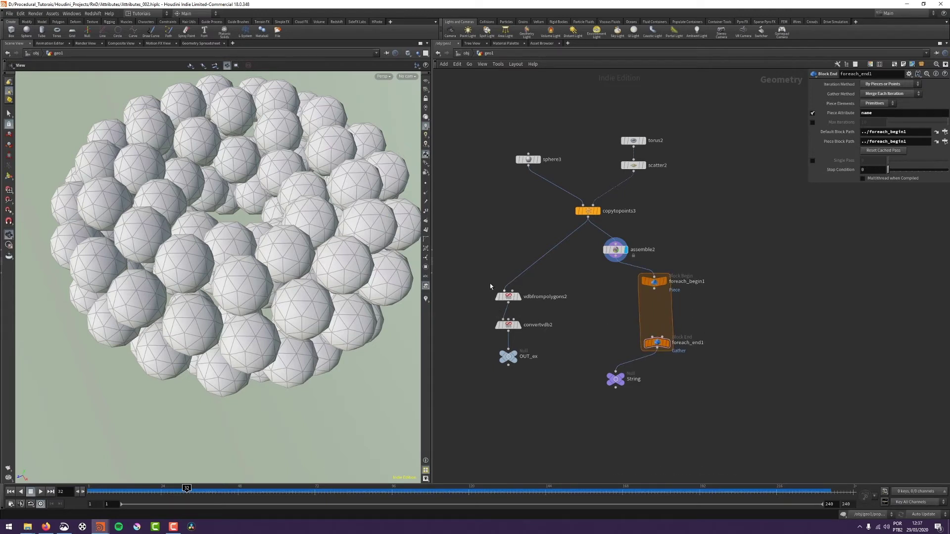
Duplicate vdbfrompolygons2 and convertvdb2 beside the block, and connect foreach_begin1 to the copied VDB from Polygons node.
left_click_drag(485, 287, 537, 338)
left_click_drag(509, 298, 589, 295)
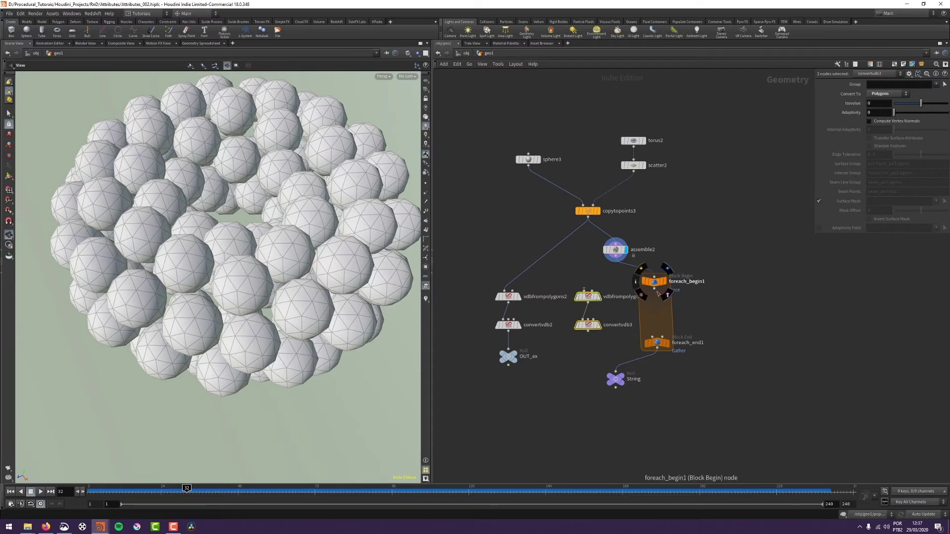
left_click(654, 288)
left_click(586, 292)
Connect the copied Convert VDB node to foreach_end1 and display the String null.
left_click(588, 331)
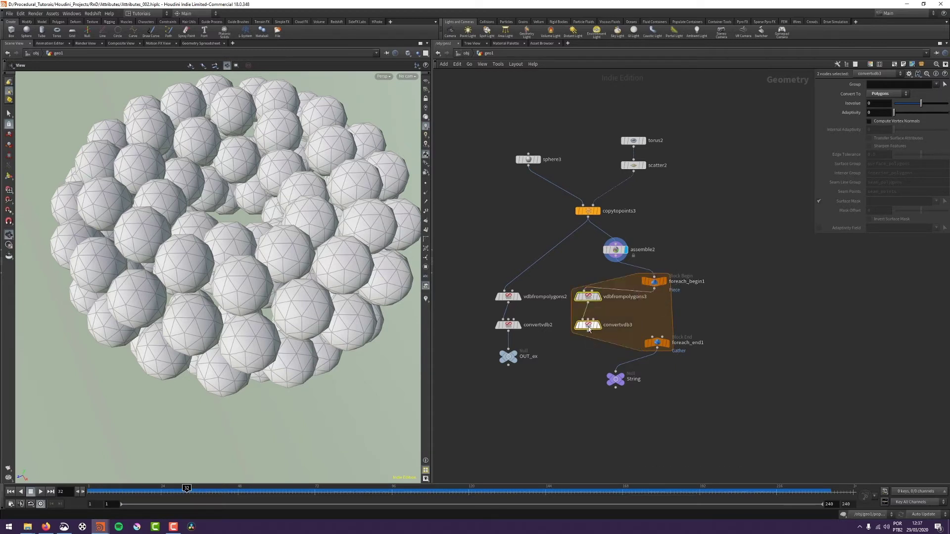
key("Escape")
left_click(588, 326)
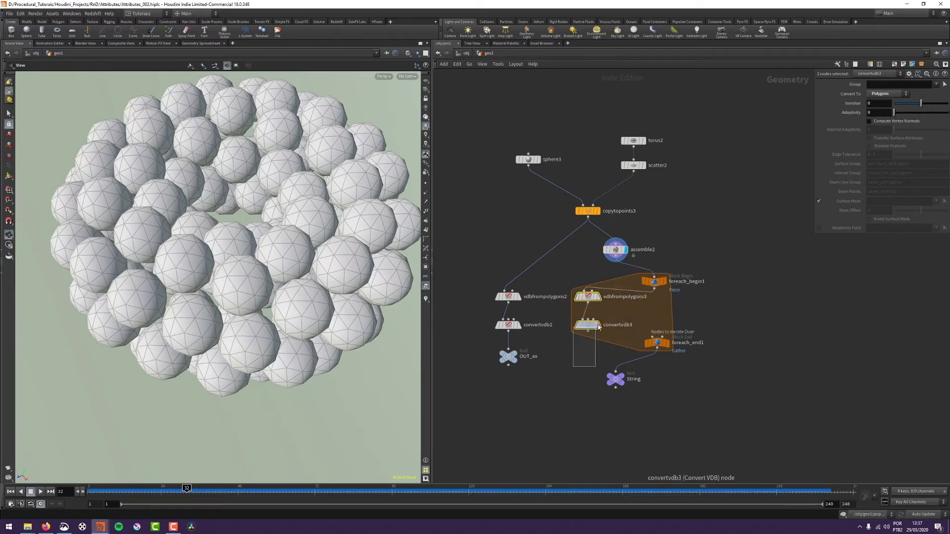
left_click(588, 331)
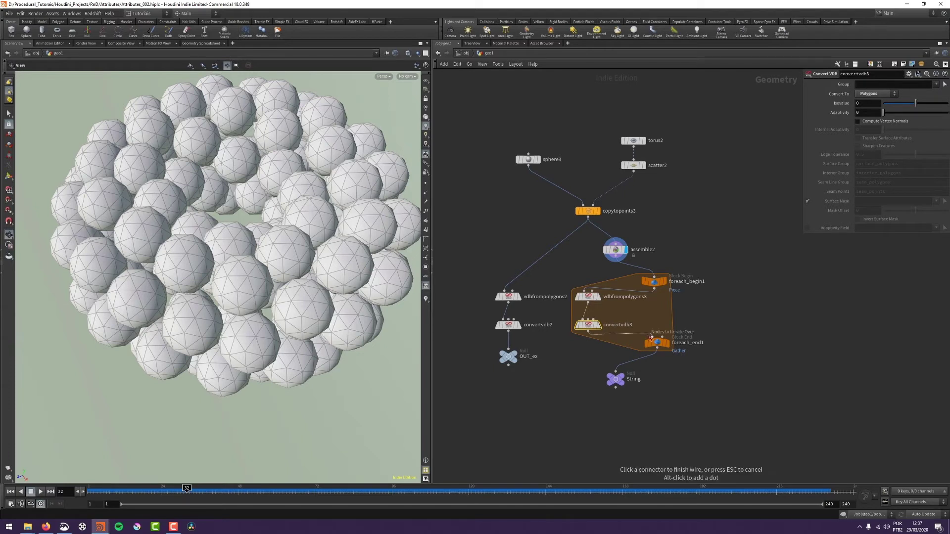
left_click(652, 337)
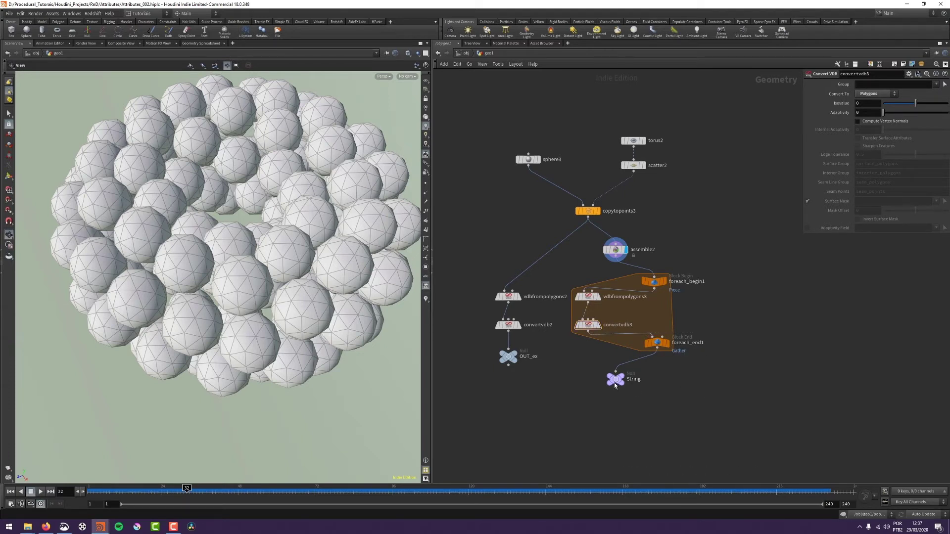
mouse_move(615, 385)
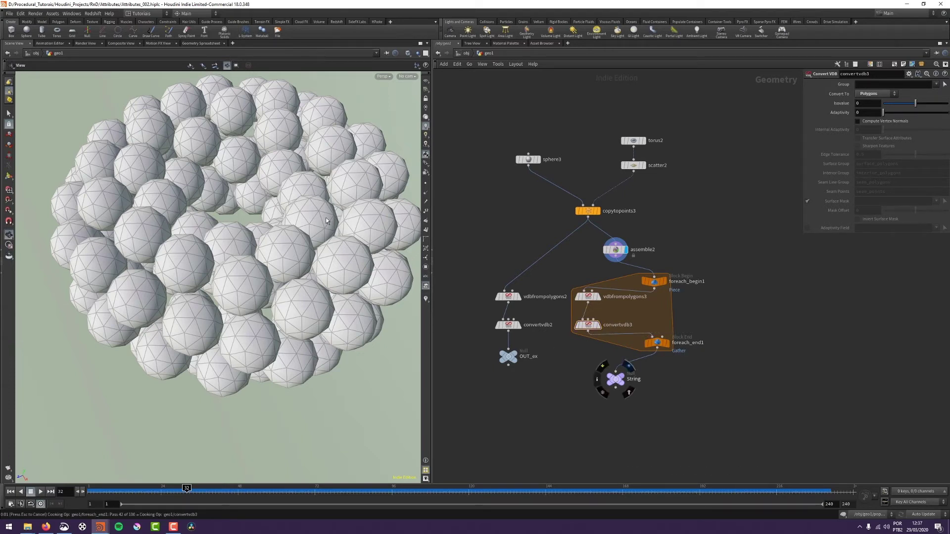
Display foreach_end1 and isolate one converted sphere by enabling Single Pass at 5.
left_click_drag(294, 278, 252, 228)
scroll(251, 228, "up", 1)
left_click(667, 343)
middle_click_drag(667, 341, 649, 334)
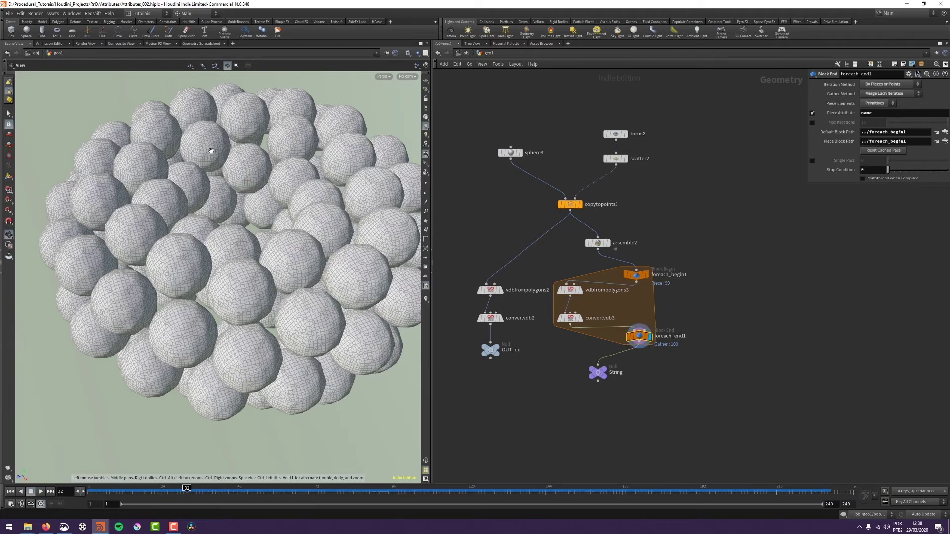
left_click(812, 161)
left_click_drag(889, 161, 919, 162)
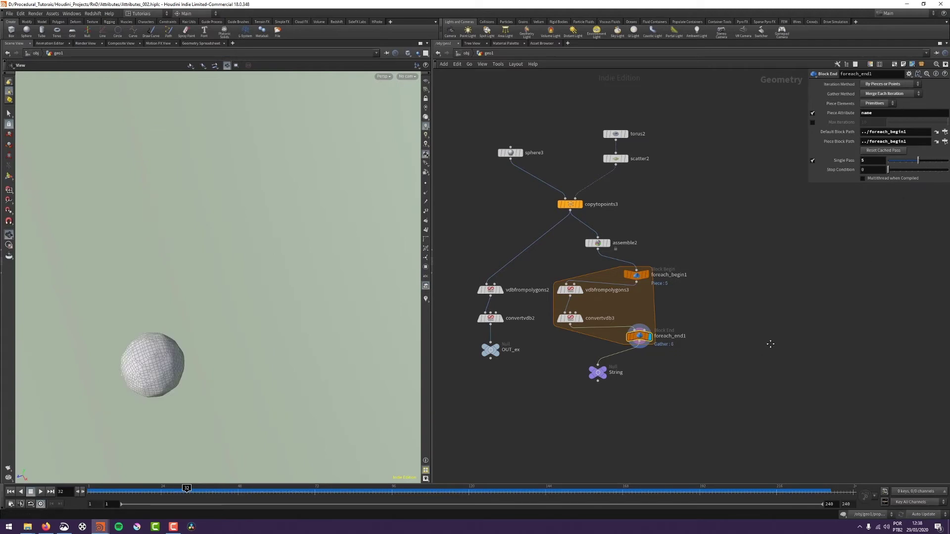
Align the for-each block nodes and the String null into one straight vertical column.
middle_click_drag(770, 344, 801, 324)
key("a")
left_click_drag(664, 252, 662, 341)
left_click_drag(630, 413, 669, 318)
left_click(760, 309)
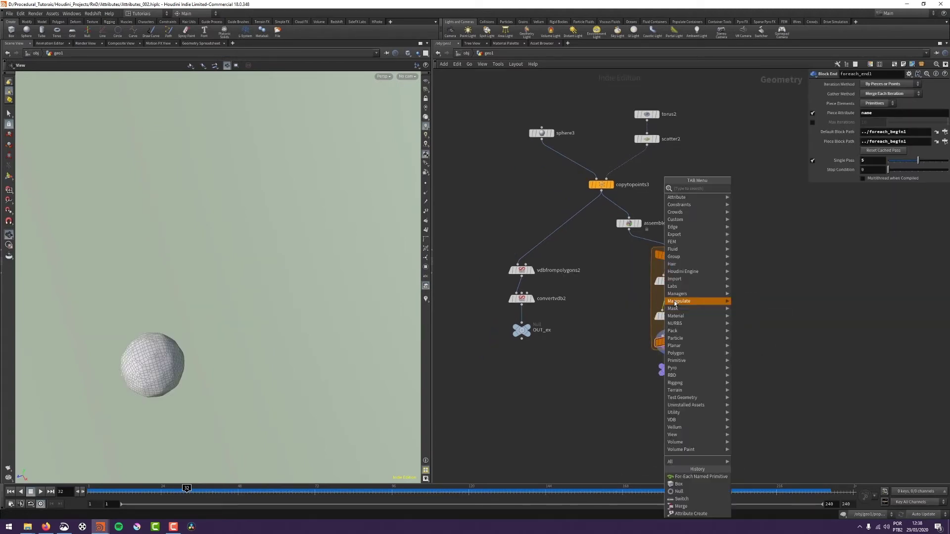
Insert a VDB Smooth SDF node between vdbfrompolygons3 and convertvdb3 inside the loop.
key("Tab")
mouse_move(675, 304)
type("vdbsm")
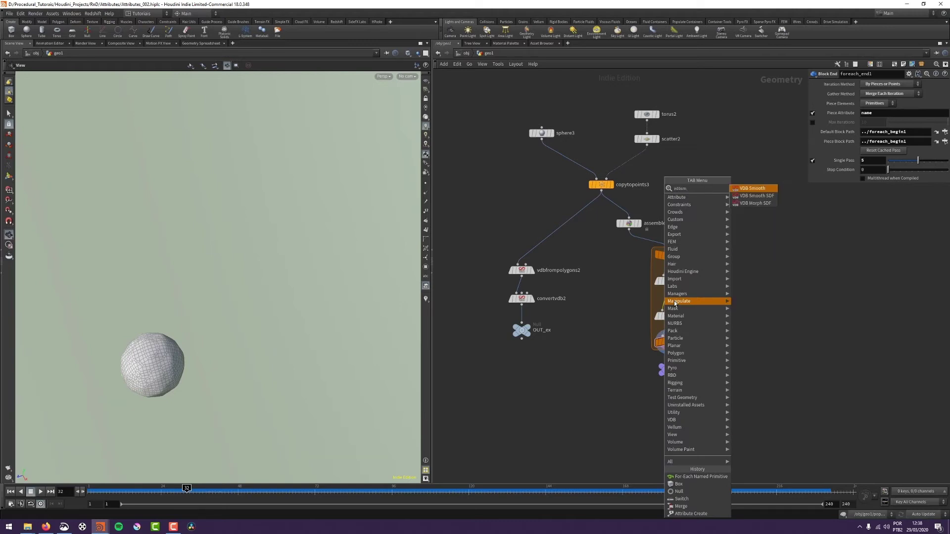
key("Down")
key("Return")
middle_click_drag(792, 300, 772, 287)
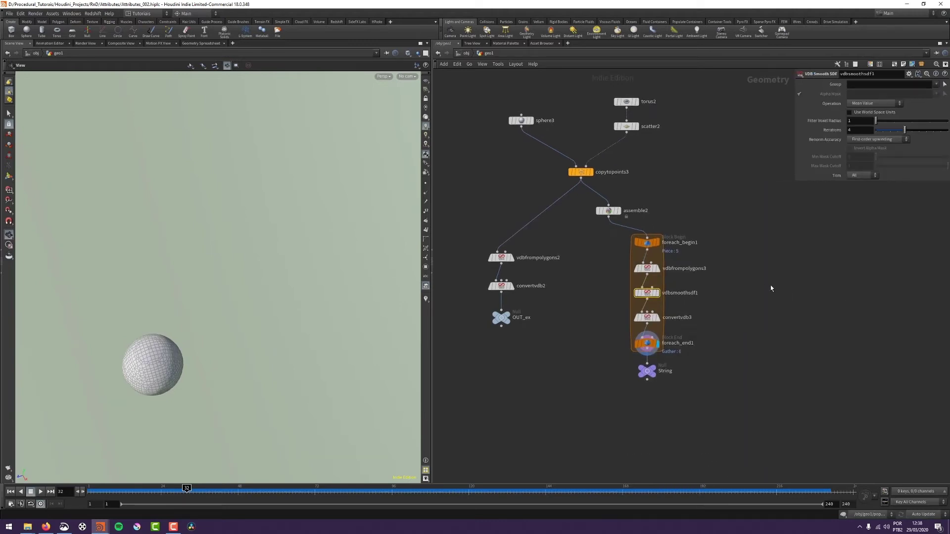
left_click(771, 287)
Turn off Single Pass on foreach_end1 and set the VDB Smooth SDF iterations to 6.
middle_click_drag(680, 339, 681, 343)
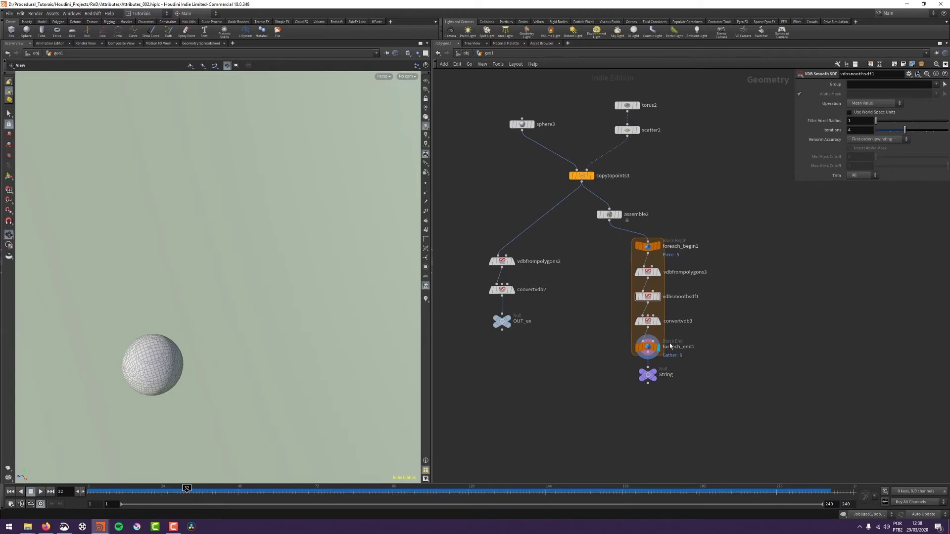
left_click(669, 347)
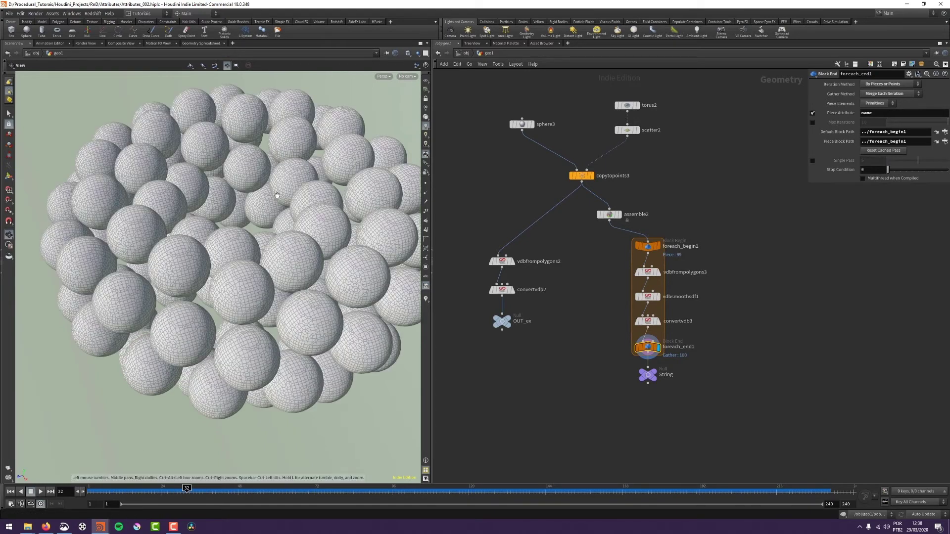
left_click_drag(271, 238, 376, 267)
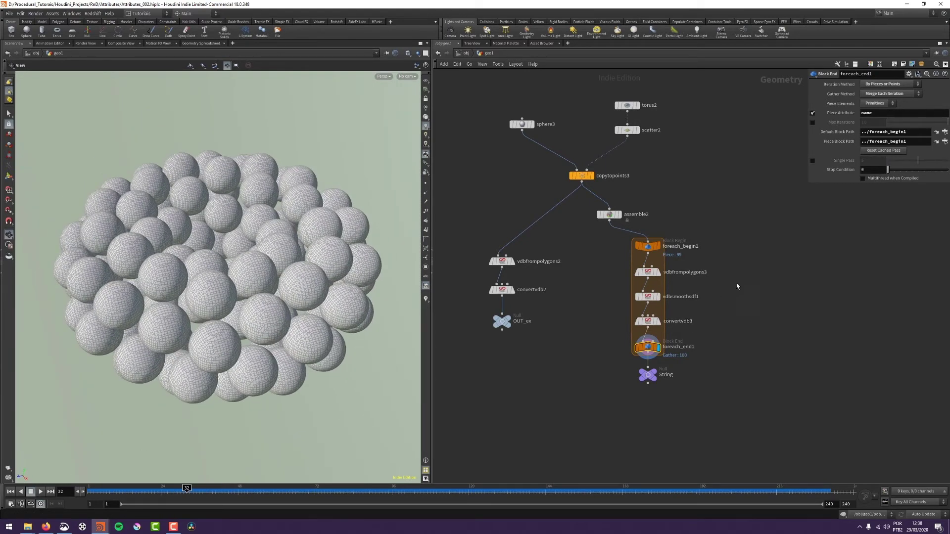
left_click(648, 296)
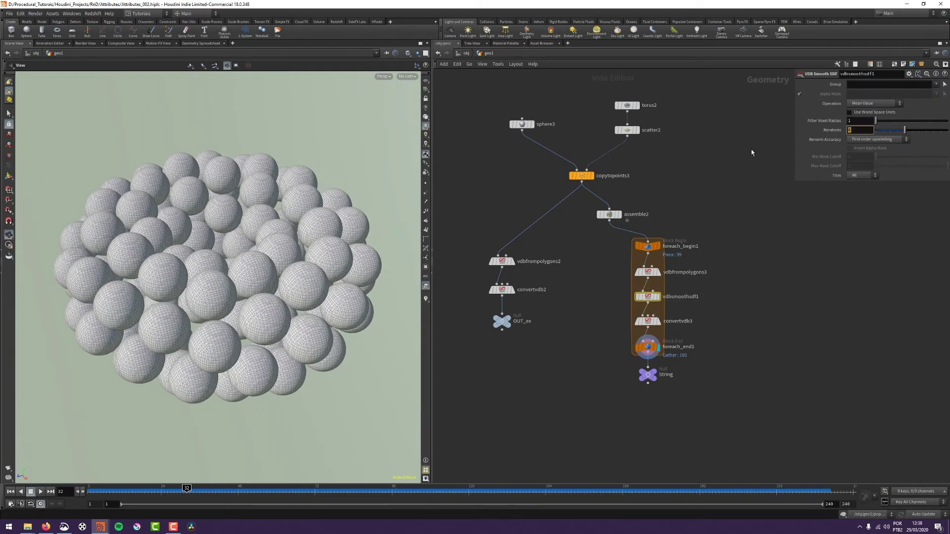
key("Return")
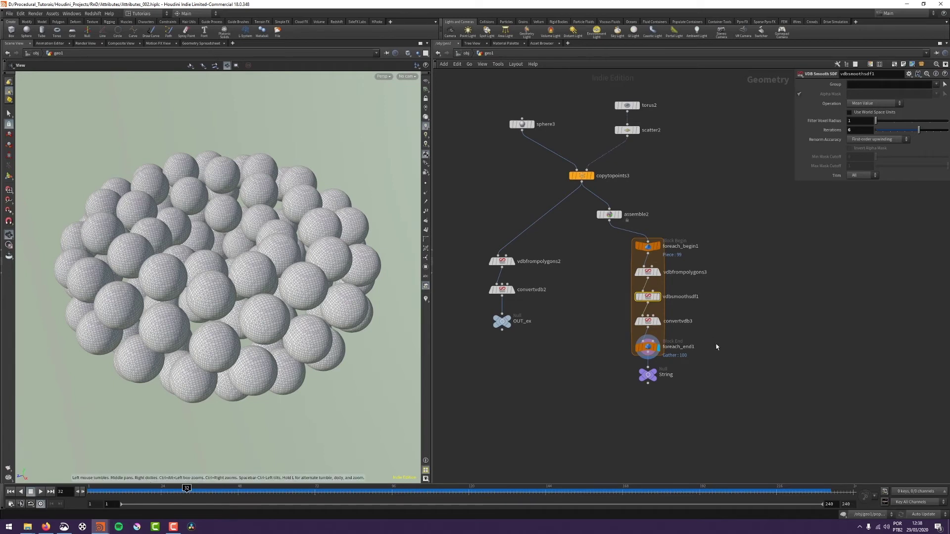
Isolate a single piece with Single Pass at 6, reduce vdbsmoothsdf1's iterations to 3, and hide the viewport wireframe.
left_click(647, 347)
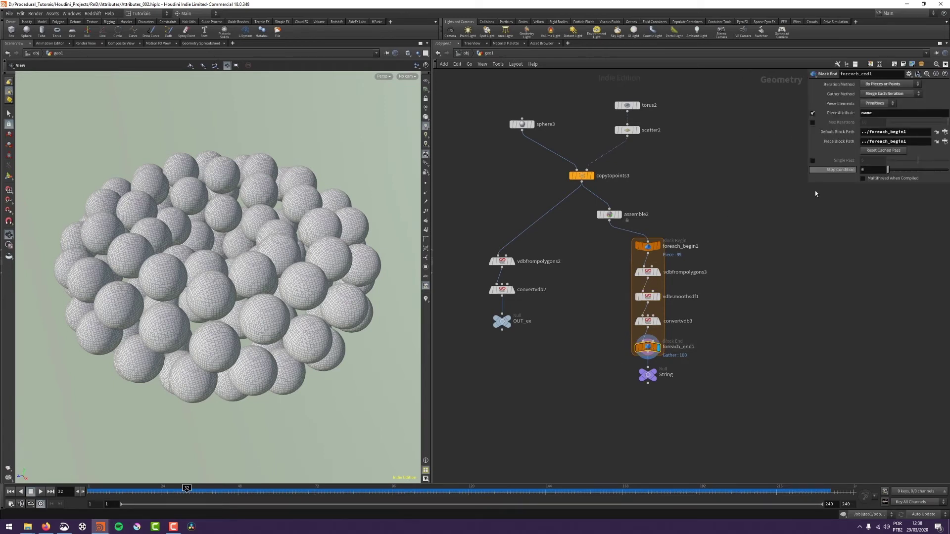
left_click(812, 160)
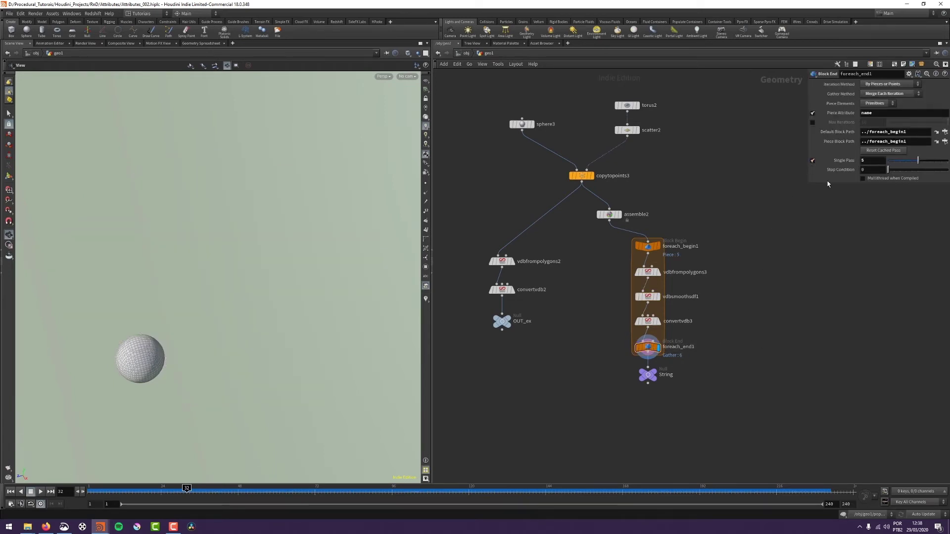
left_click_drag(917, 161, 924, 164)
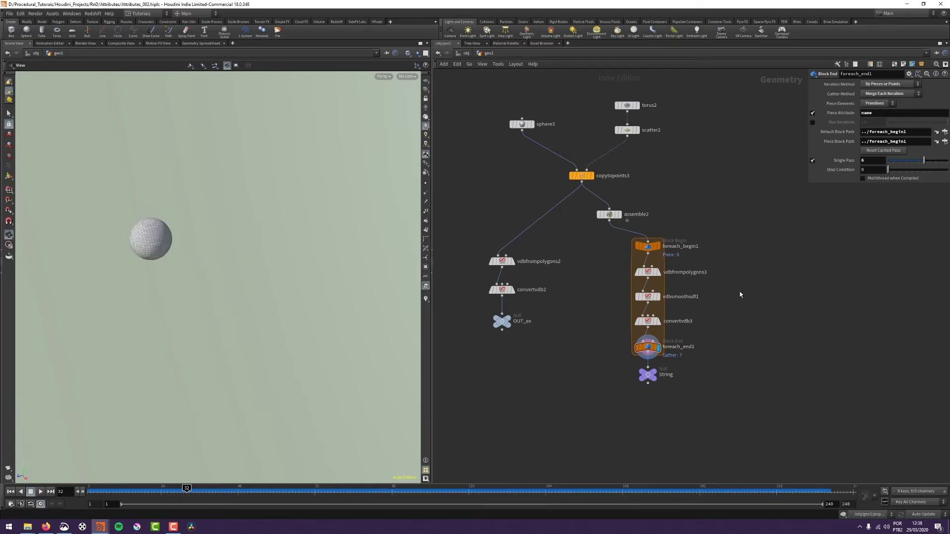
left_click(648, 296)
left_click_drag(914, 131, 891, 130)
key("shift+w")
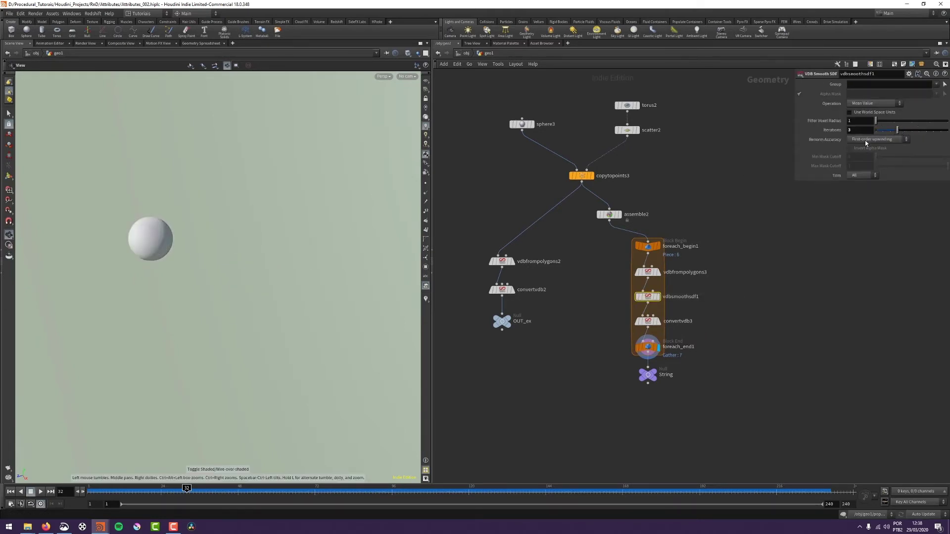
Turn off Single Pass on foreach_end1 so every piece is processed, and look over the smoothed spheres and the whole network.
left_click(648, 348)
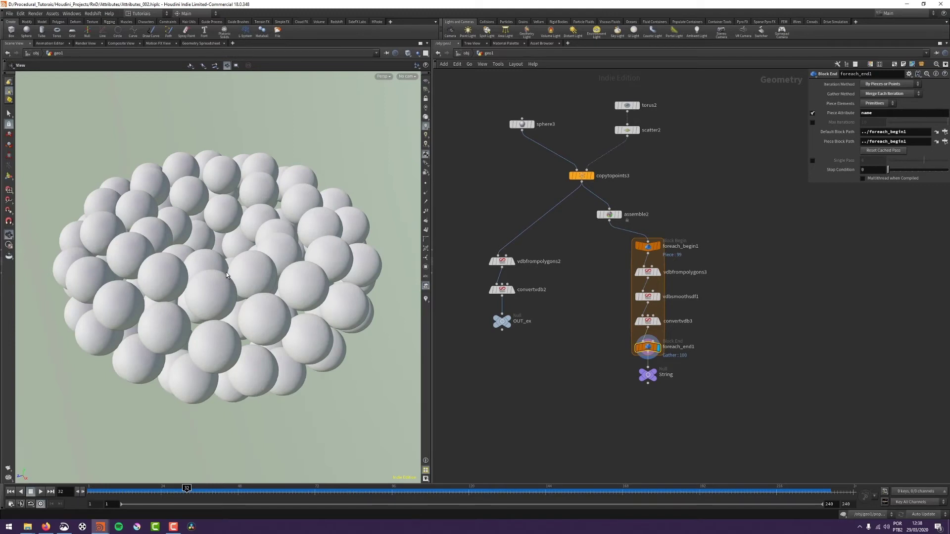
left_click_drag(176, 216, 242, 256)
middle_click_drag(474, 362, 616, 361)
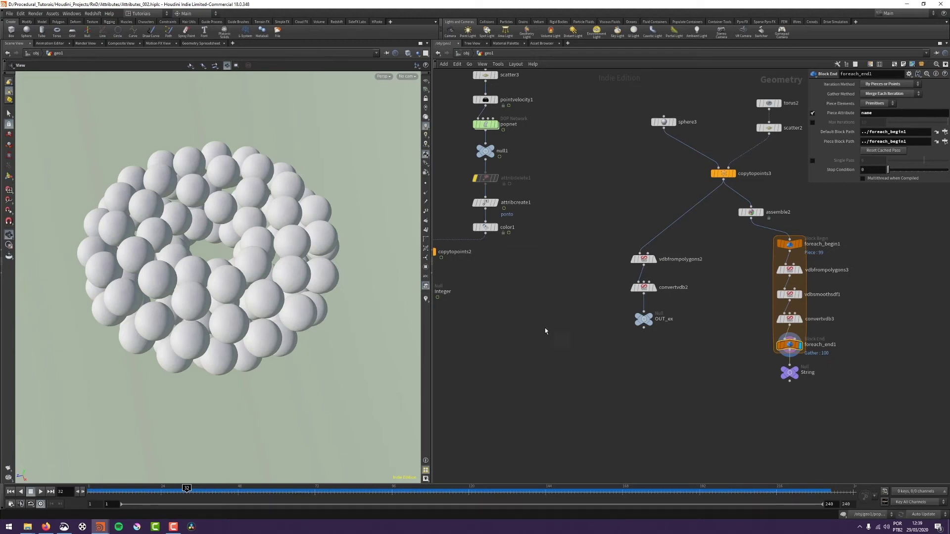
scroll(546, 331, "down", 5)
middle_click_drag(568, 350, 780, 357)
middle_click_drag(709, 350, 560, 350)
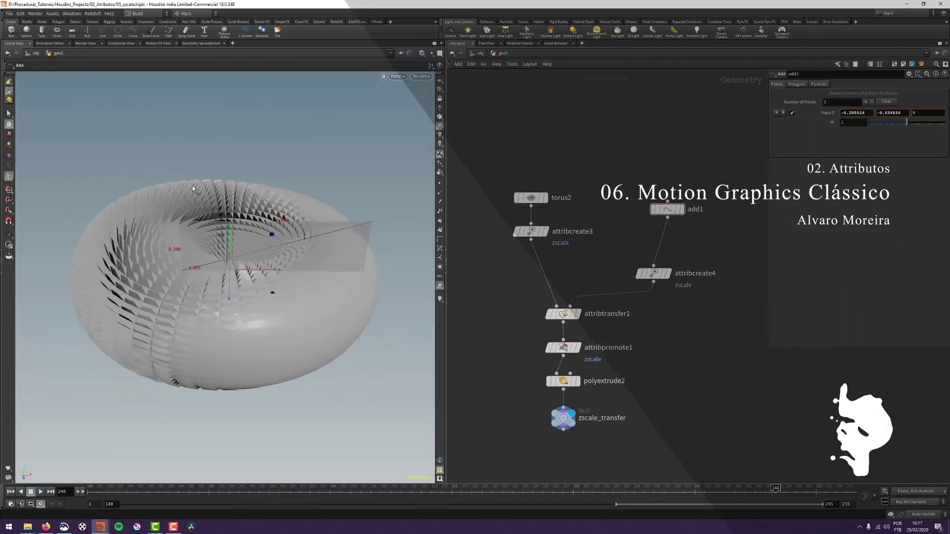
Move the add1 point around the torus to preview the zscale-driven extrusion in 05_zscale.hiplc.
left_click_drag(192, 185, 120, 286)
left_click_drag(52, 216, 387, 159)
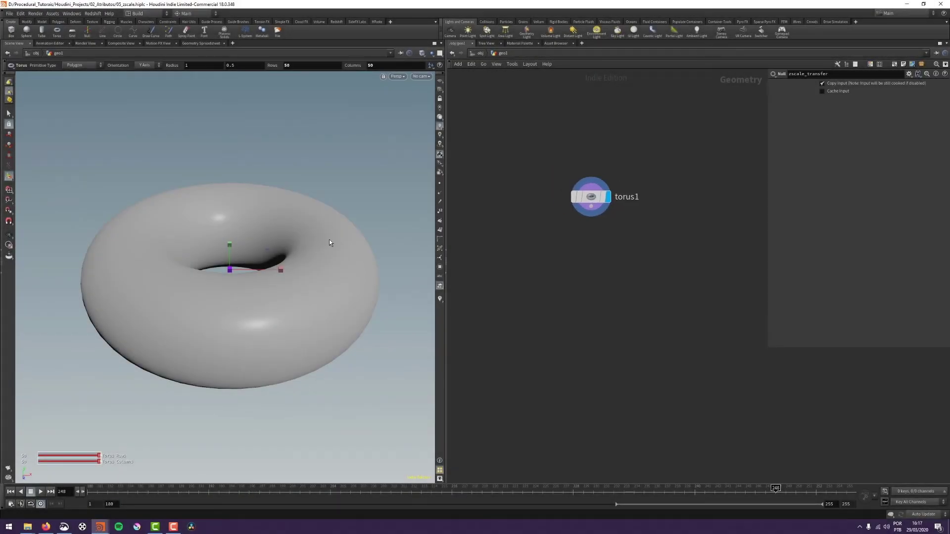
Select torus1, show its wireframe over the shading, and check its row and column settings.
key("Escape")
left_click_drag(526, 153, 643, 228)
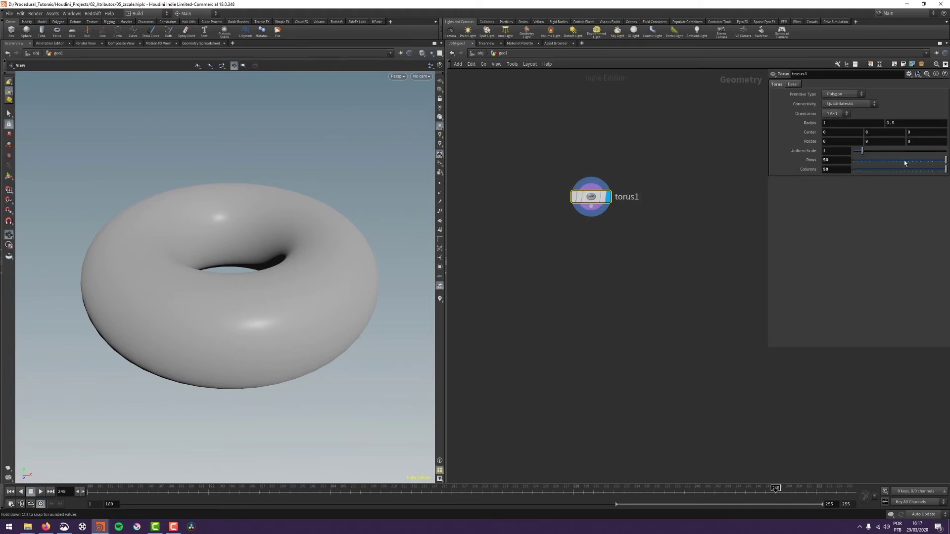
key("shift+w")
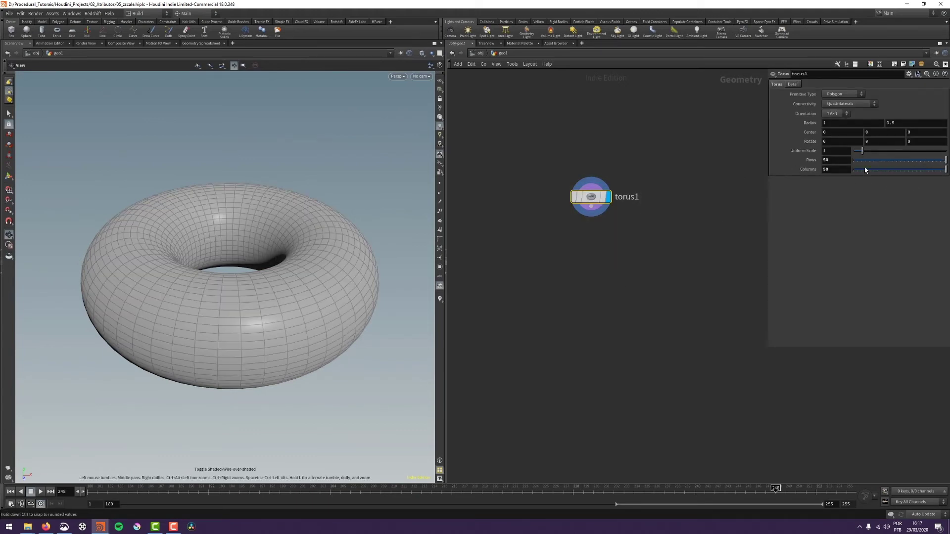
left_click_drag(876, 162, 946, 170)
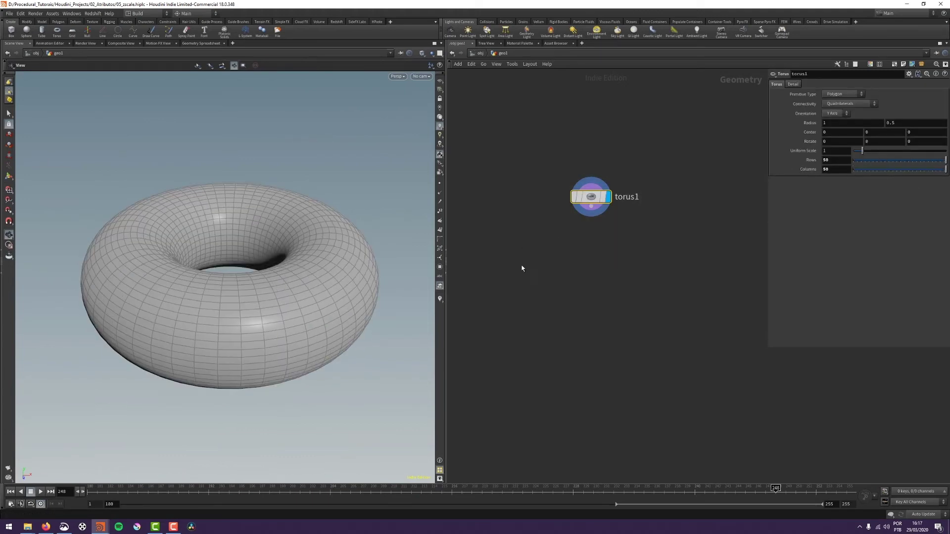
Shift the torus1 node slightly aside and add a displayed PolyExtrude node fed by it.
left_click(521, 269)
left_click_drag(548, 206, 551, 269)
mouse_move(558, 274)
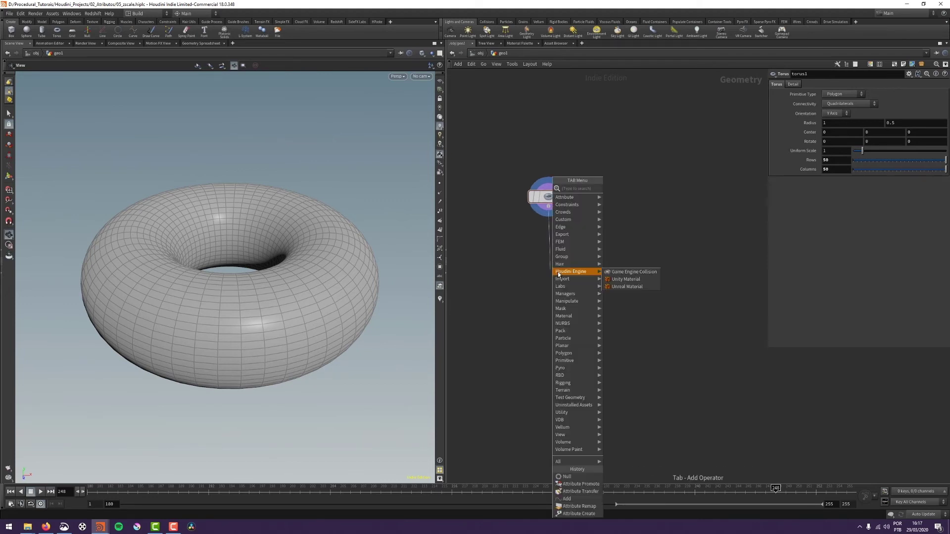
type("polye")
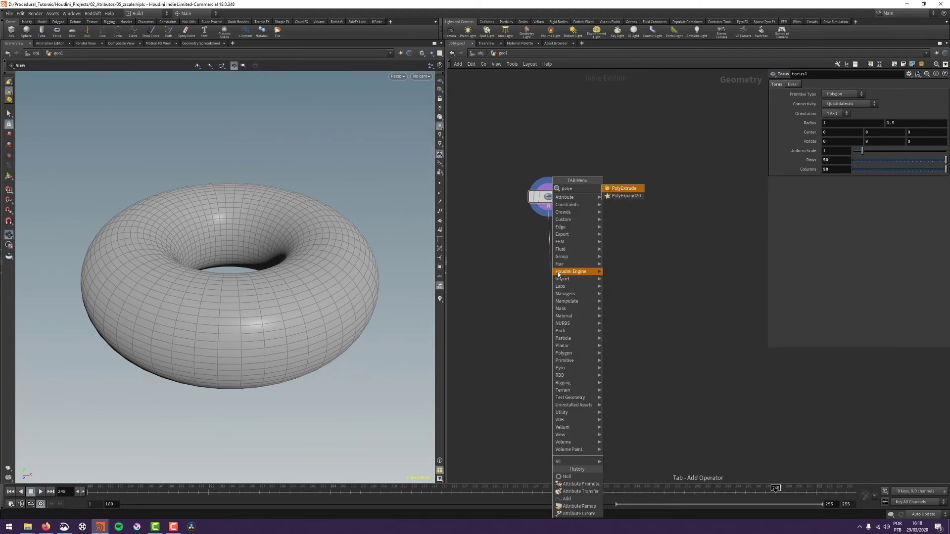
key("Return")
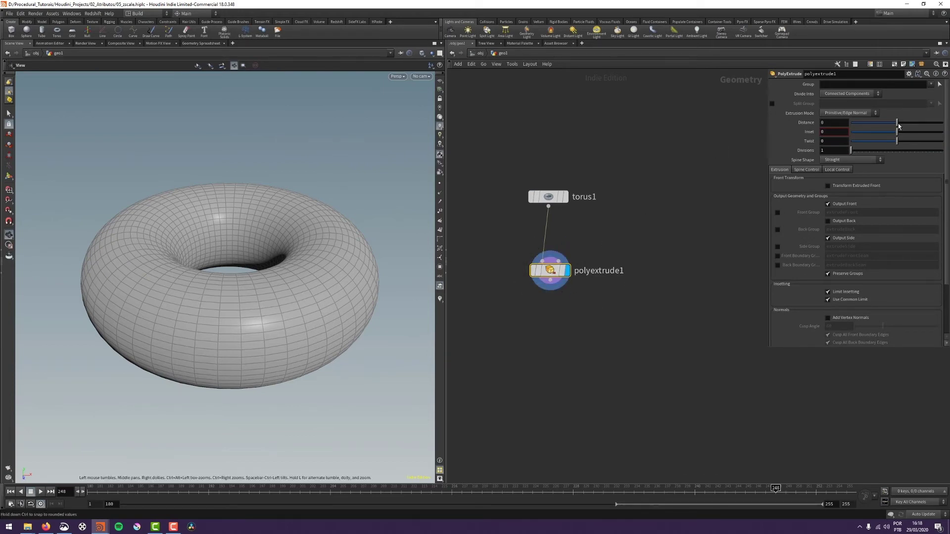
Extrude the torus faces as Individual Elements with a distance of 0.271 and an inset of 0.126.
left_click_drag(897, 124, 900, 123)
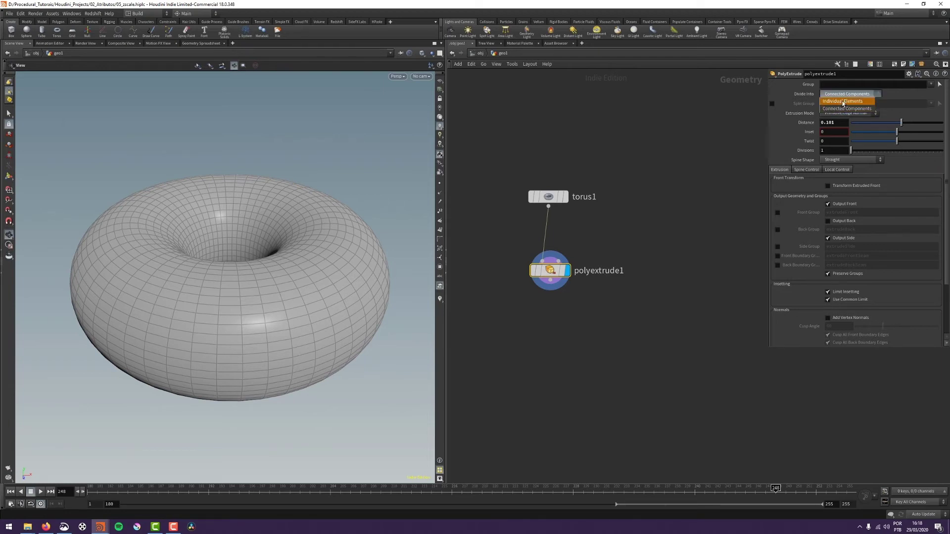
left_click(843, 102)
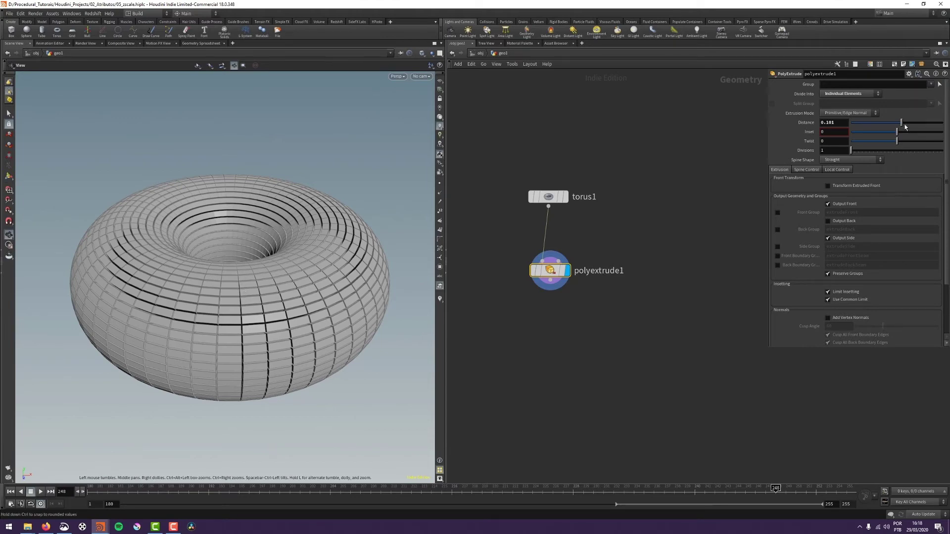
mouse_move(902, 123)
left_mouse_down()
mouse_move(917, 121)
mouse_move(902, 132)
left_mouse_up()
left_click_drag(312, 241, 328, 265)
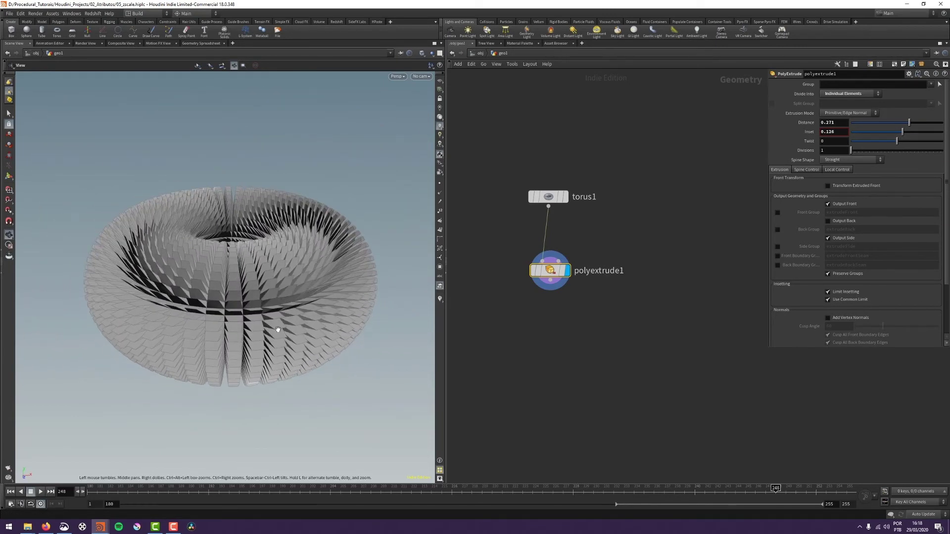
Enable the zscale Distance Scale attribute on polyextrude1, space the node below torus1, and copy the attribute name.
left_click(834, 170)
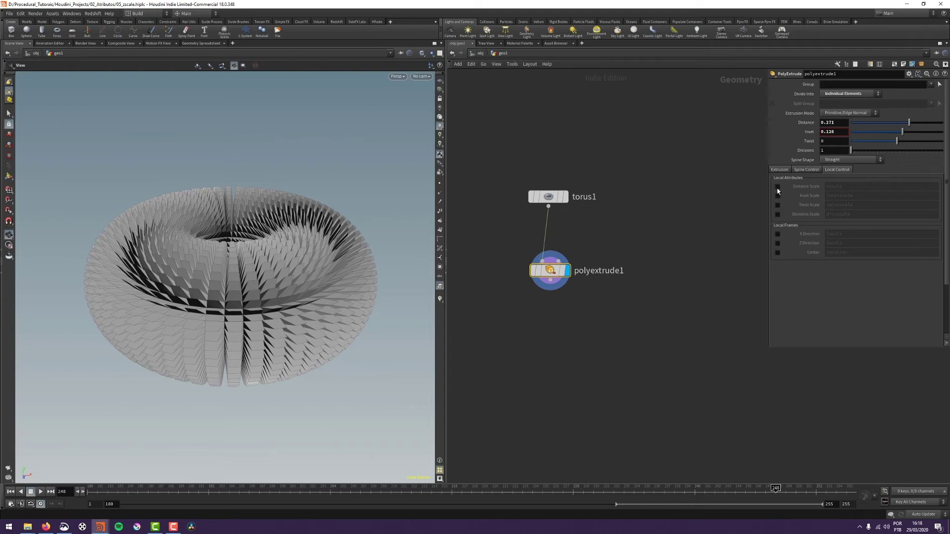
left_click(777, 187)
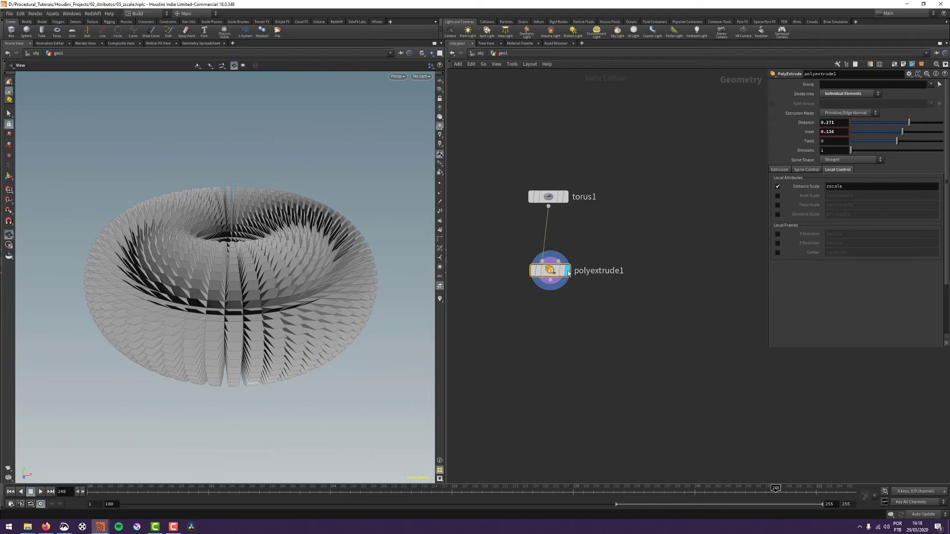
key("l")
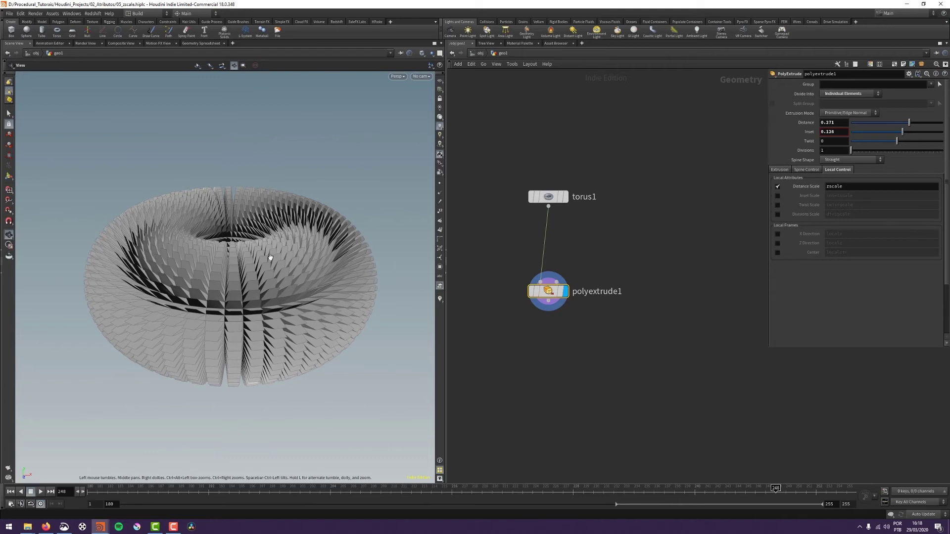
double_click(834, 186)
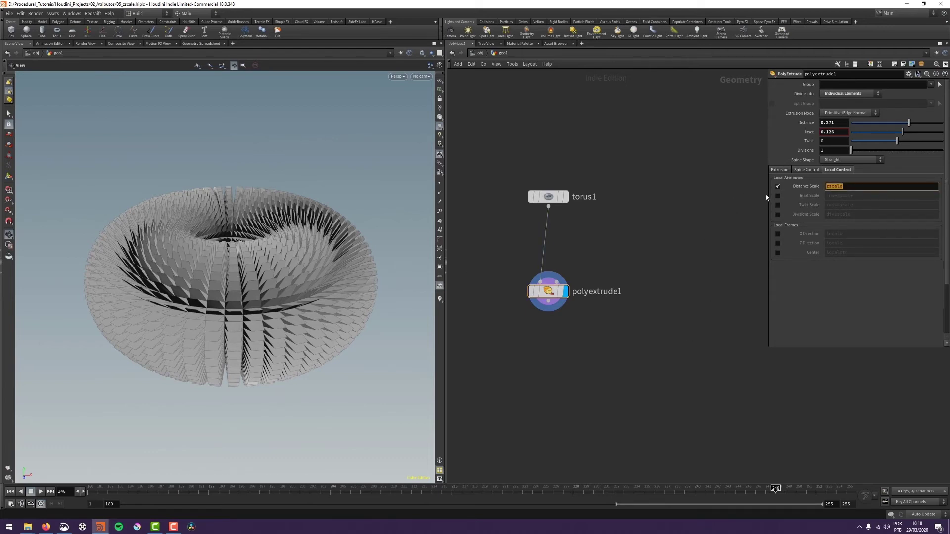
key("ctrl+c")
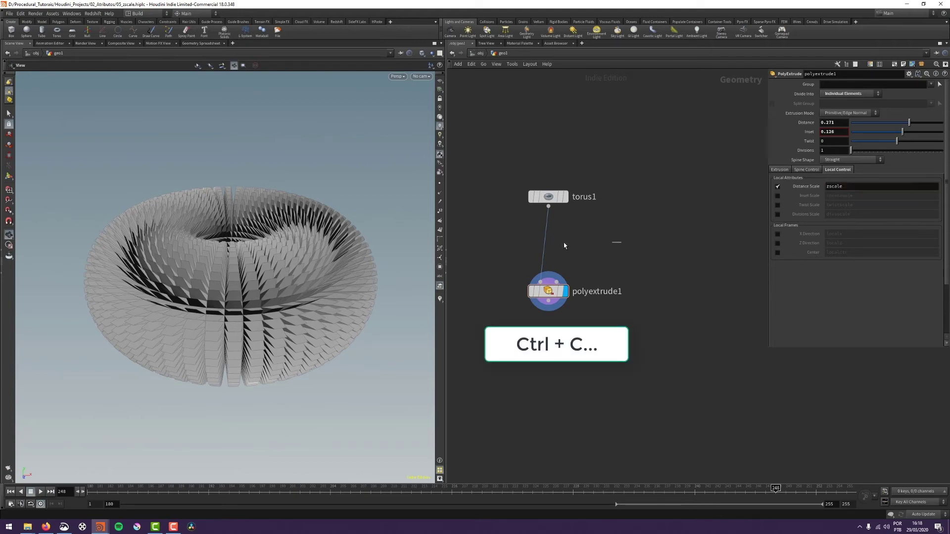
Insert an Attribute Create node between torus1 and polyextrude1 and name its attribute zscale.
key("Tab")
type("atcre")
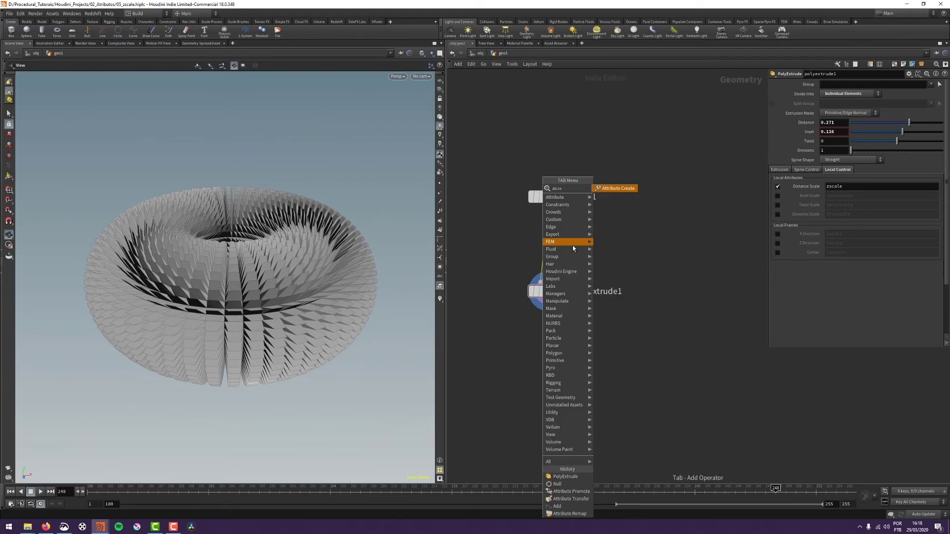
key("Return")
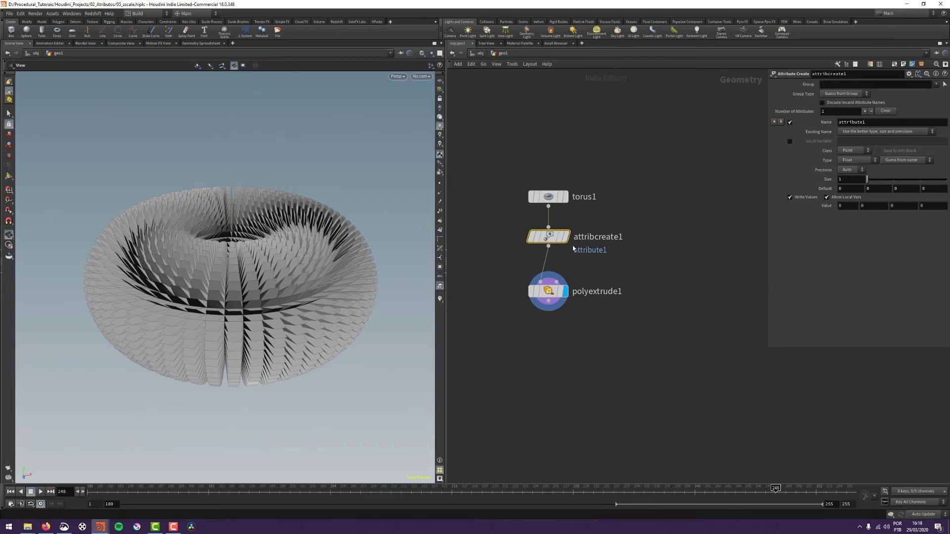
double_click(853, 123)
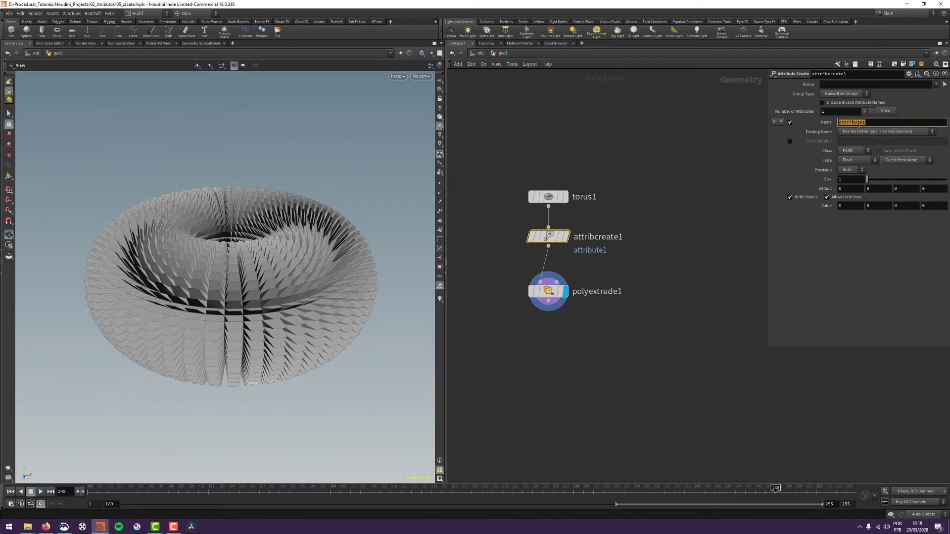
type("zscale")
key("Return")
left_click_drag(255, 245, 261, 260)
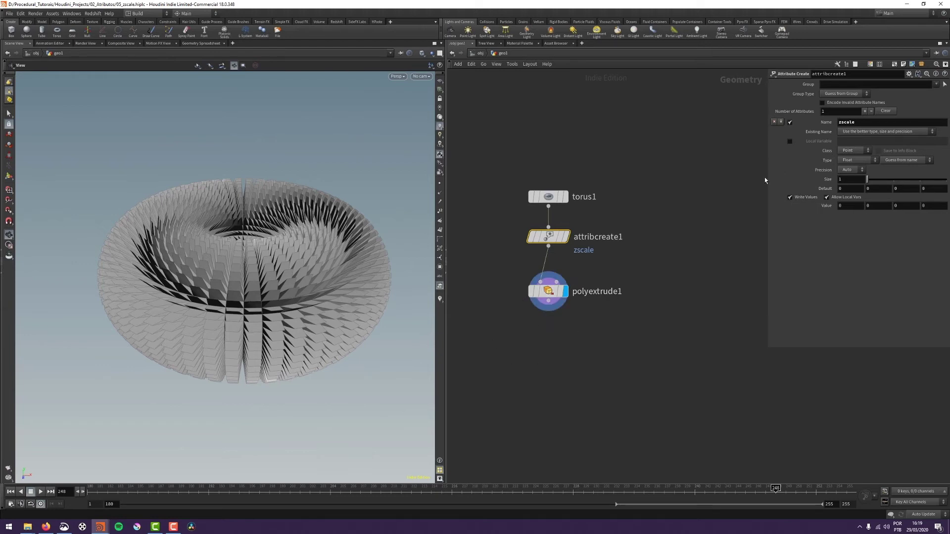
Set the zscale attribute's class to Primitive and its first value to 0.72, checking the extrusion on the torus.
left_click(856, 150)
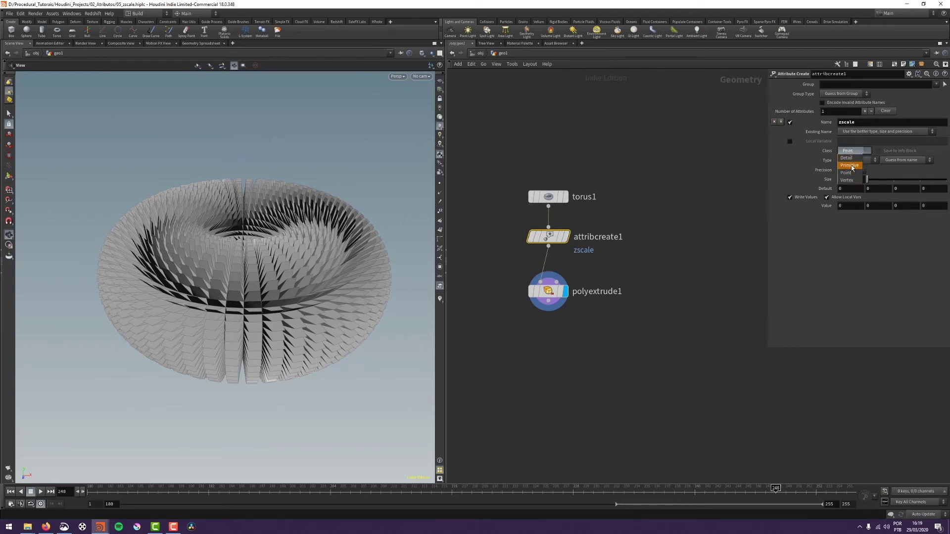
left_click(851, 167)
left_click_drag(303, 277, 250, 281)
key("shift+w")
key("shift+w")
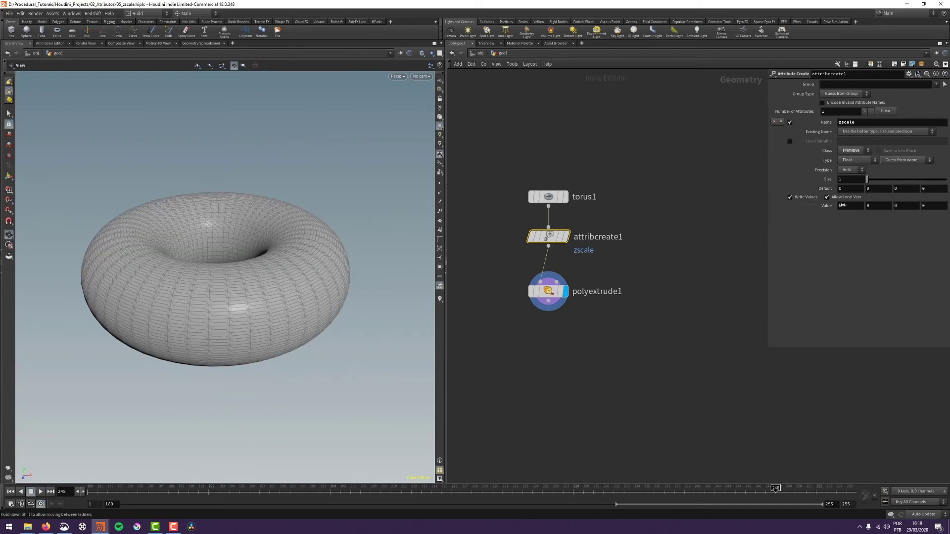
middle_click_drag(842, 207, 863, 204)
mouse_move(209, 293)
left_mouse_down()
mouse_move(216, 324)
mouse_move(214, 307)
left_mouse_up()
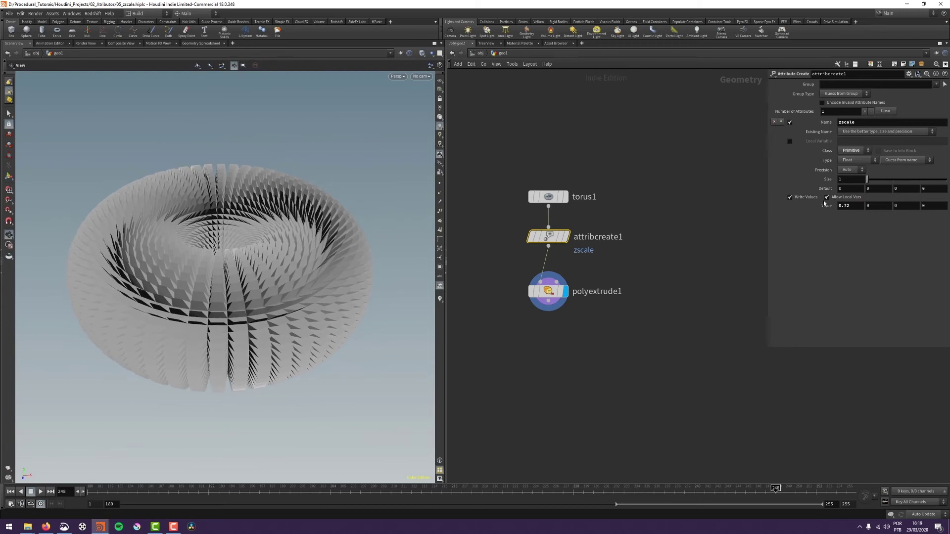
Examine attribcreate1's geometry data in the Geometry Spreadsheet, then return to the scene view.
left_click_drag(851, 207, 781, 220)
left_click(201, 43)
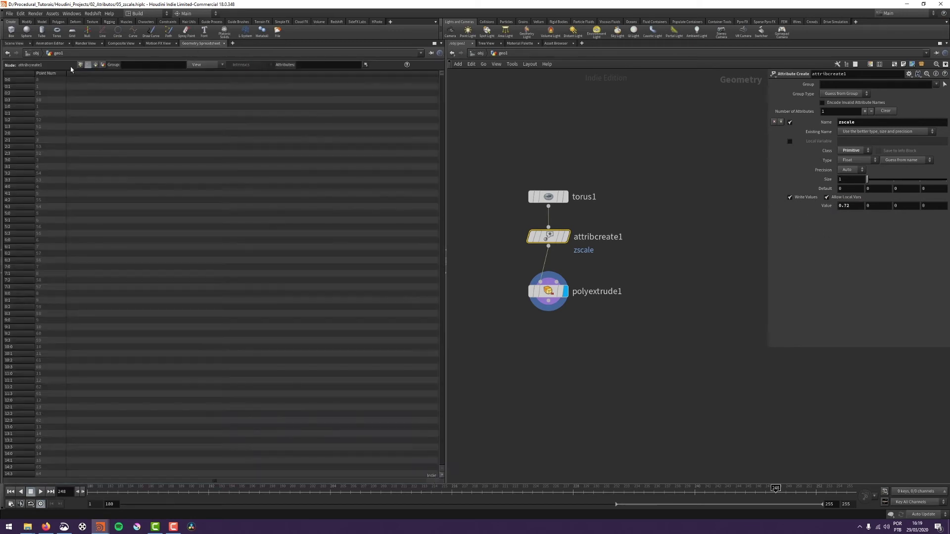
left_click(94, 65)
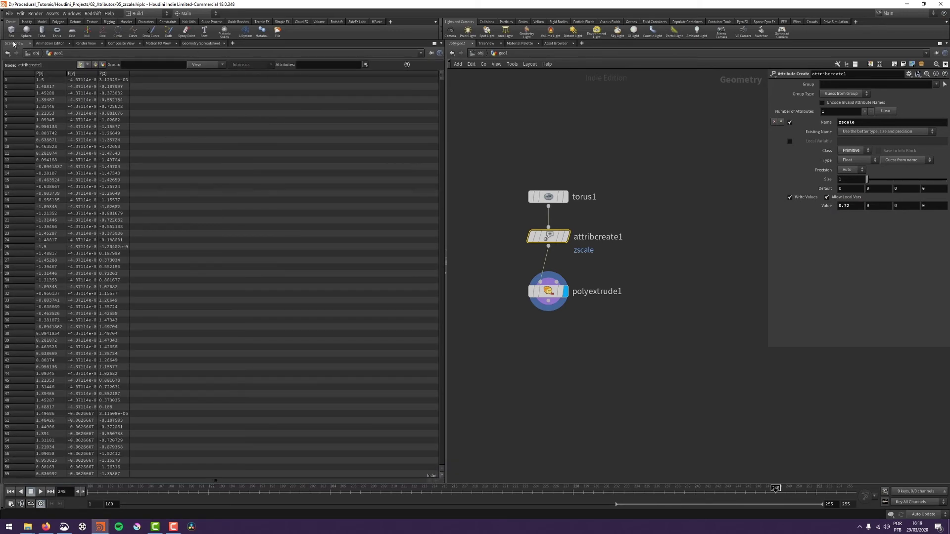
left_click(14, 43)
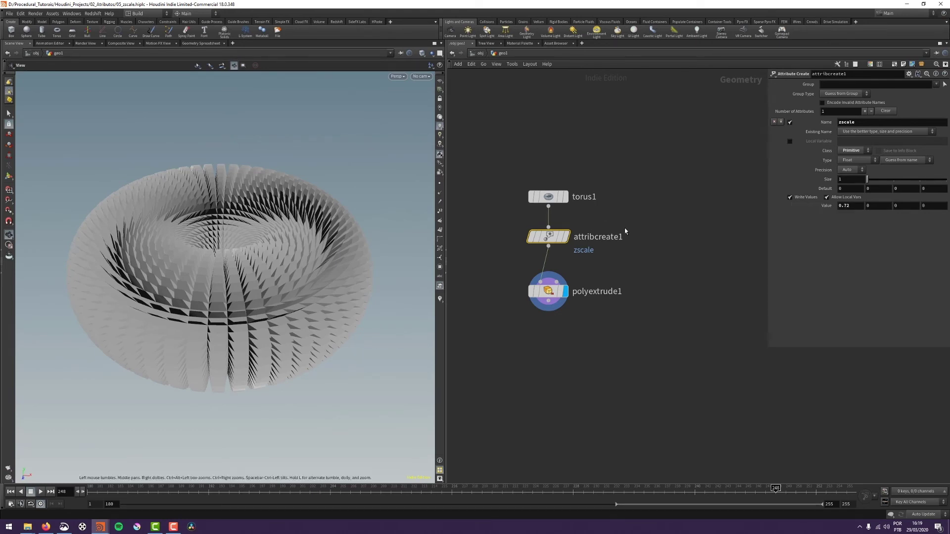
Replace the first zscale value on attribcreate1 with the local variable $BBX.
middle_click_drag(624, 232, 624, 220)
left_click_drag(852, 206, 780, 211)
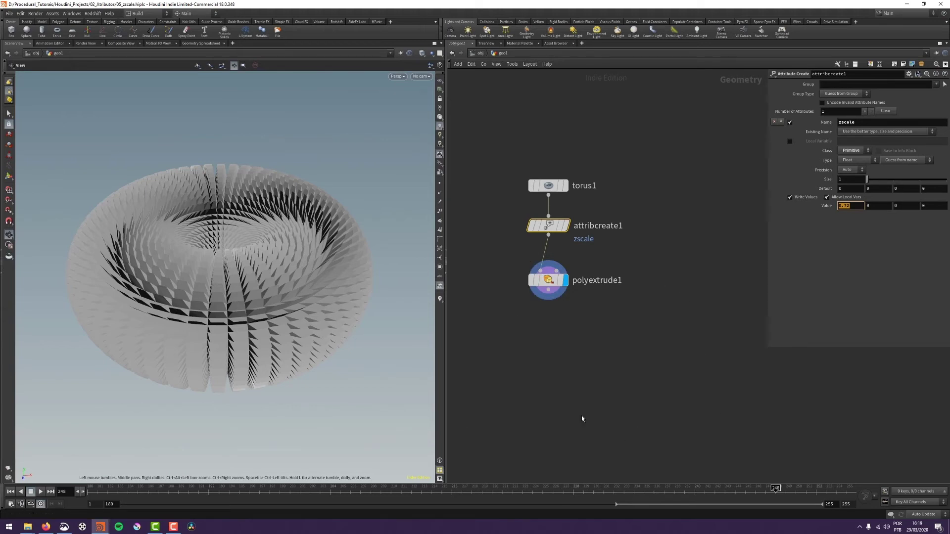
type("$")
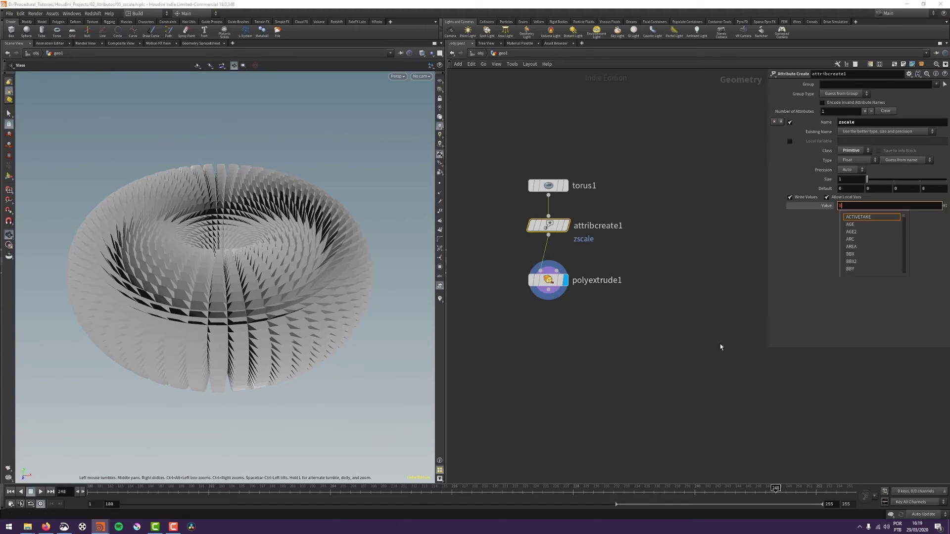
type("BB")
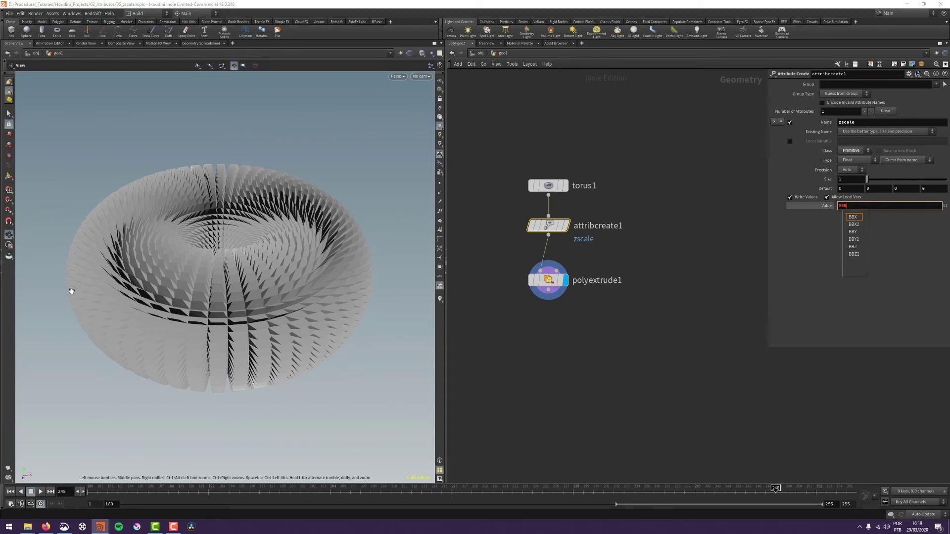
type("X")
key("Return")
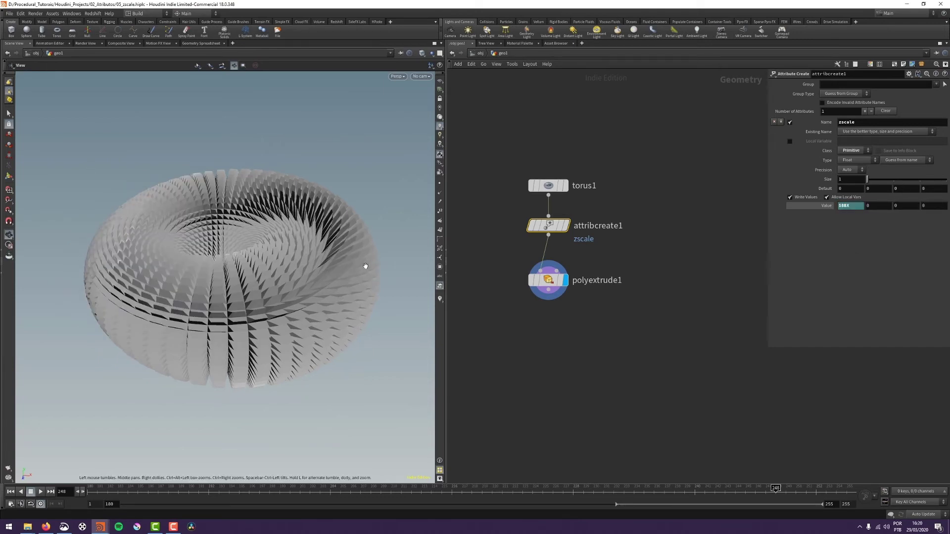
Display attribcreate1, space polyextrude1 further below it, and branch a Visualize node off the attribcreate1 output.
left_click(566, 225)
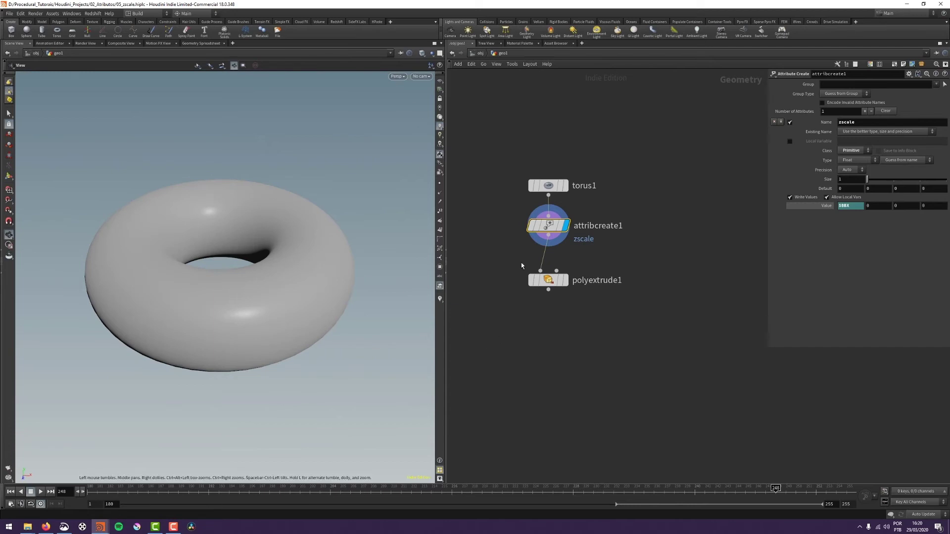
left_click_drag(549, 282, 549, 327)
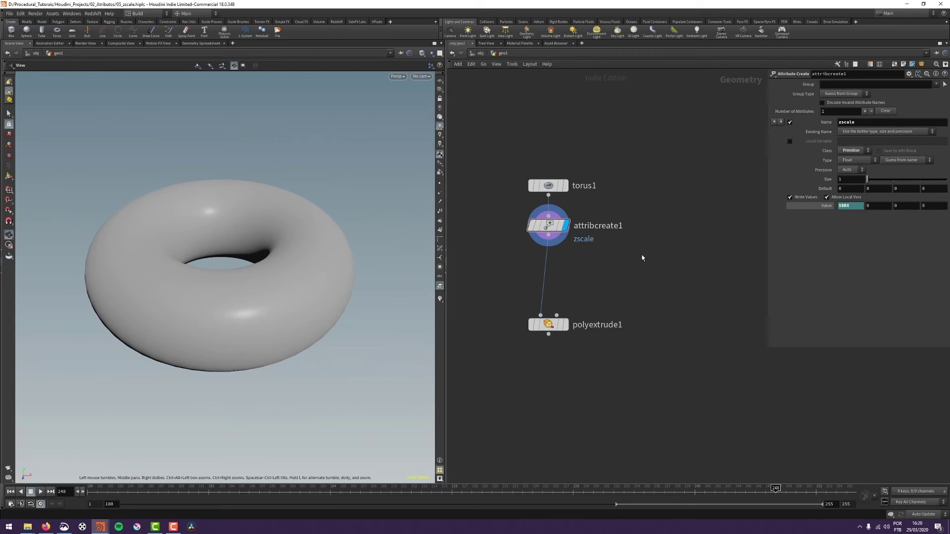
key("x")
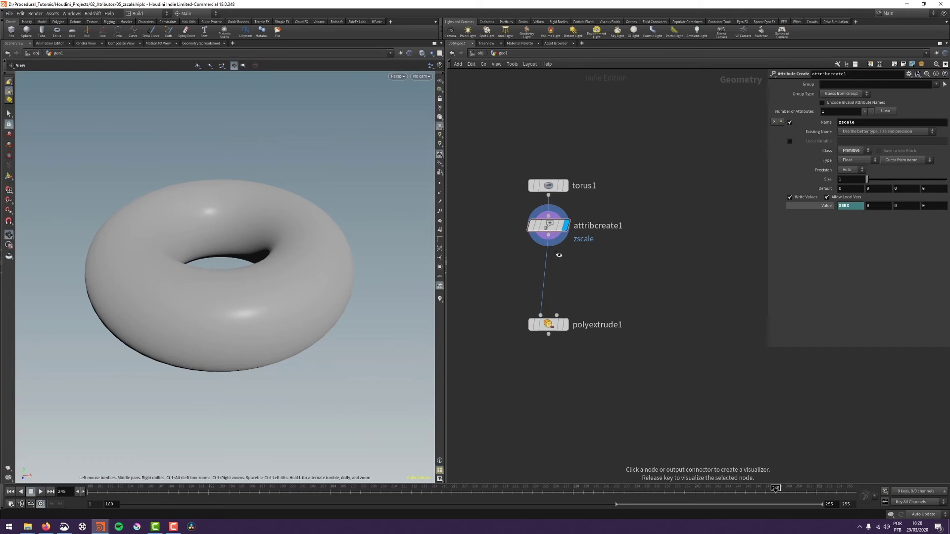
left_click(549, 236)
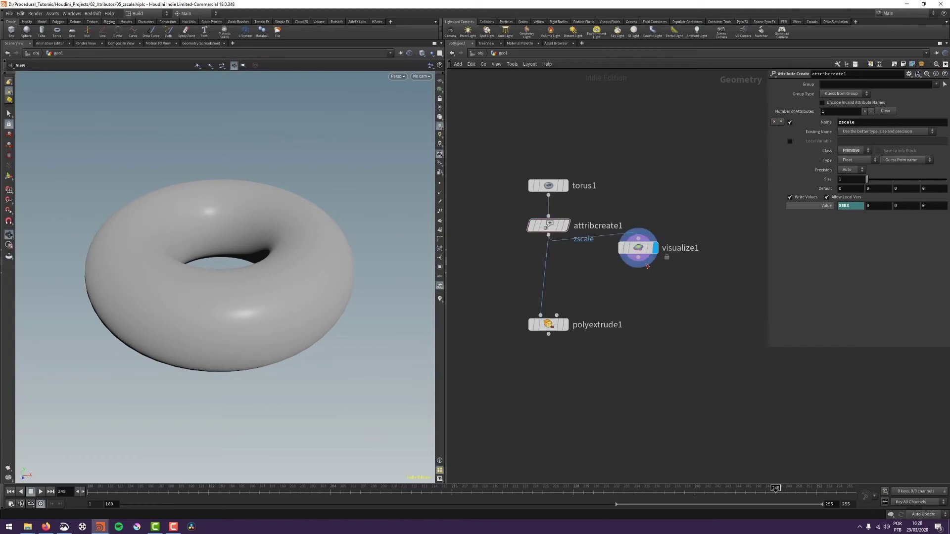
left_click_drag(689, 210, 637, 272)
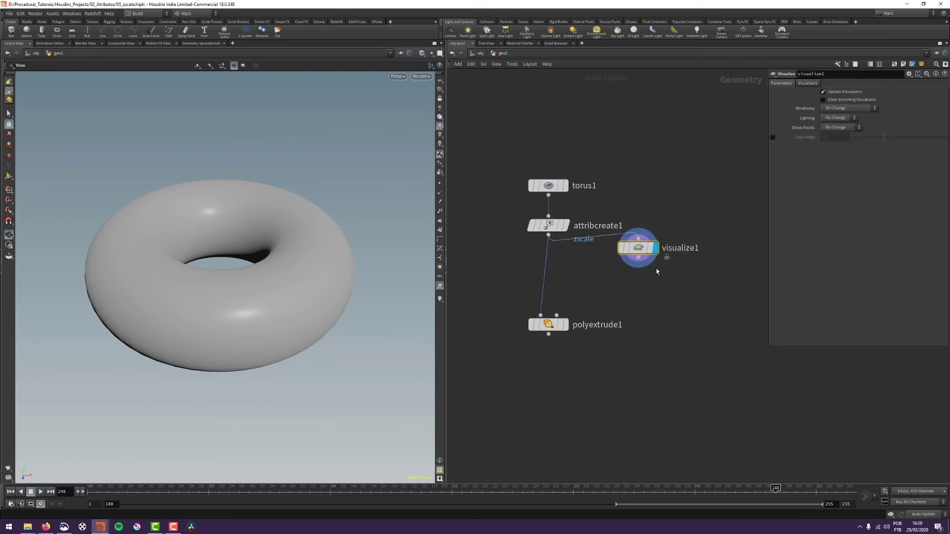
mouse_move(642, 251)
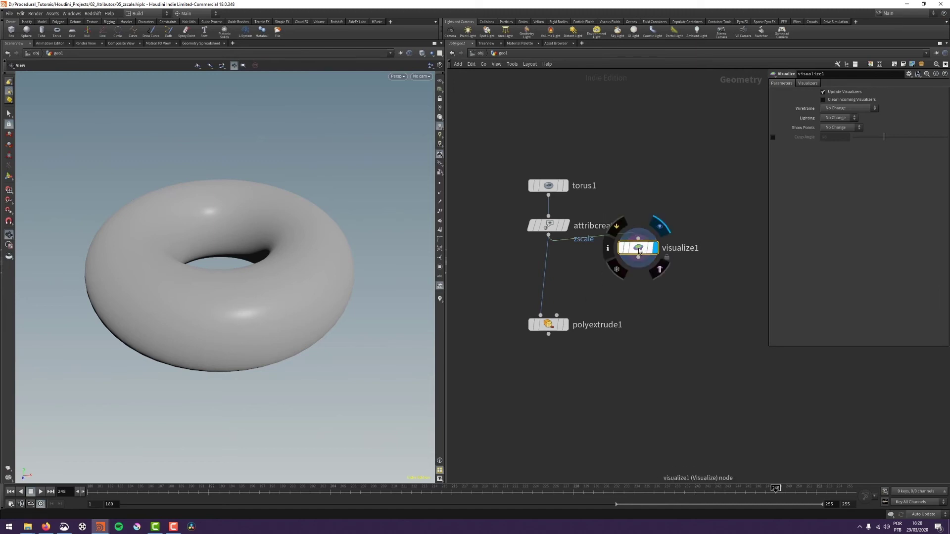
Add a Color visualizer on visualize1 for the zscale attribute and turn on visualizers in the viewport.
left_click(808, 84)
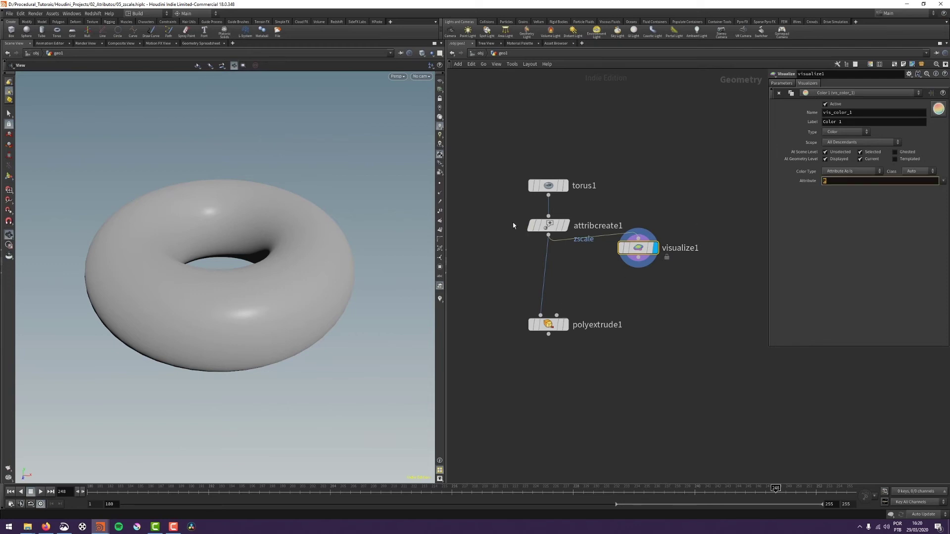
left_click(539, 226)
double_click(874, 125)
key("ctrl+c")
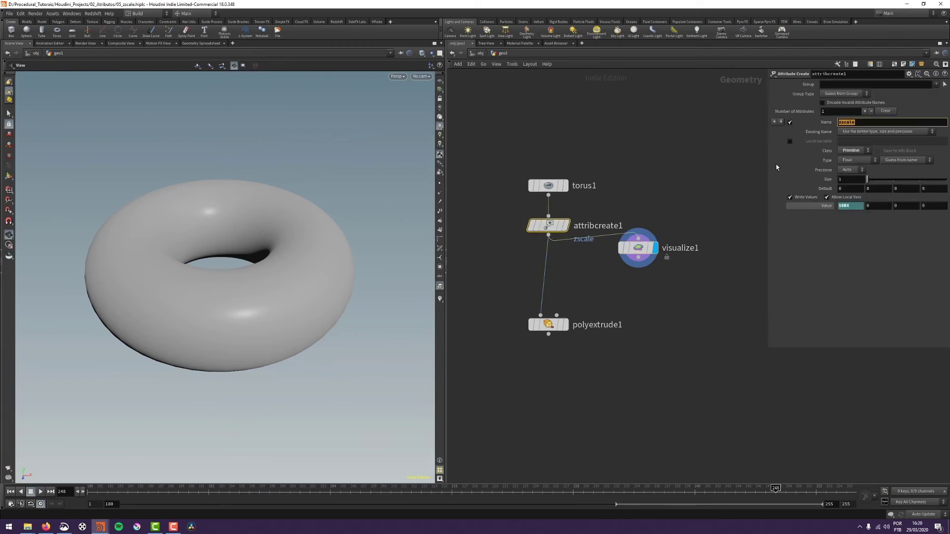
left_click(638, 247)
key("ctrl+v")
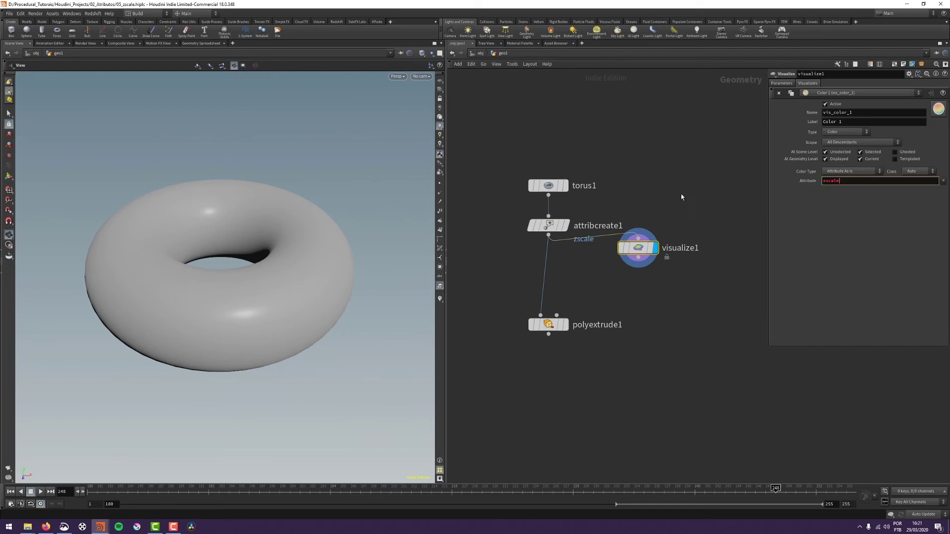
key("Return")
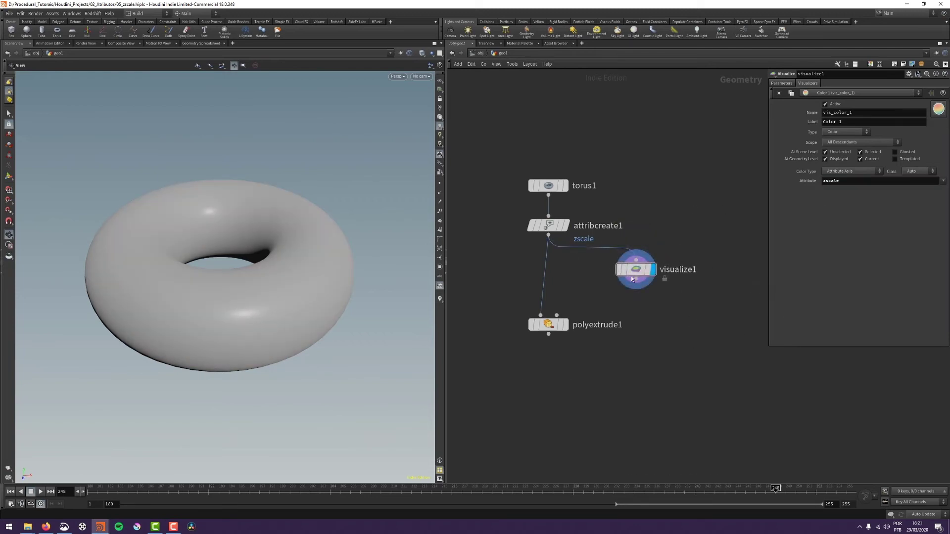
left_click(439, 300)
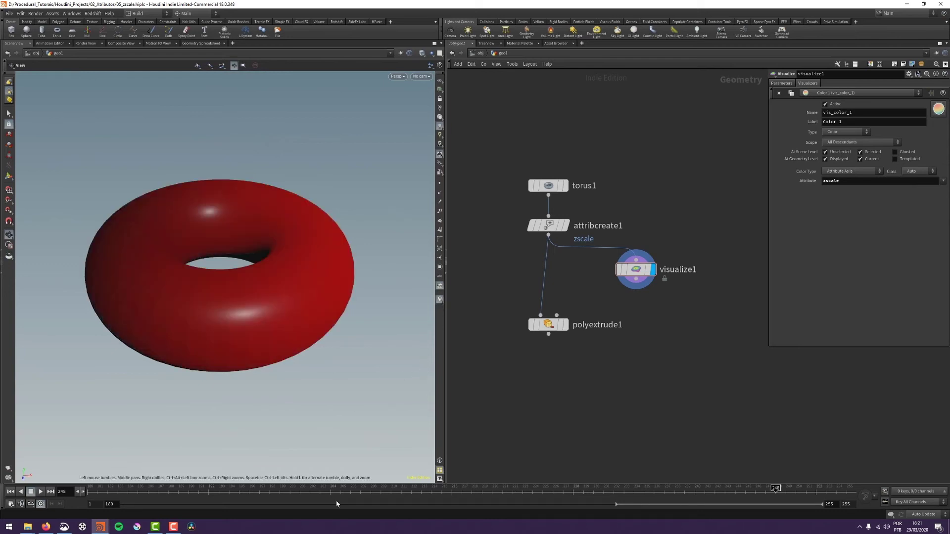
left_click_drag(338, 364, 343, 335)
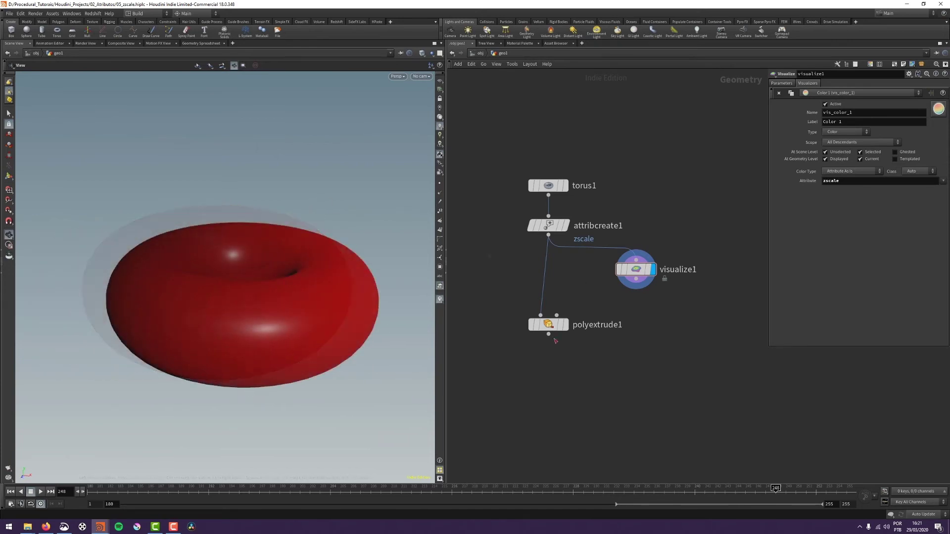
Display polyextrude1, inspect the extruded torus from around it, and move the node slightly further down.
mouse_move(559, 331)
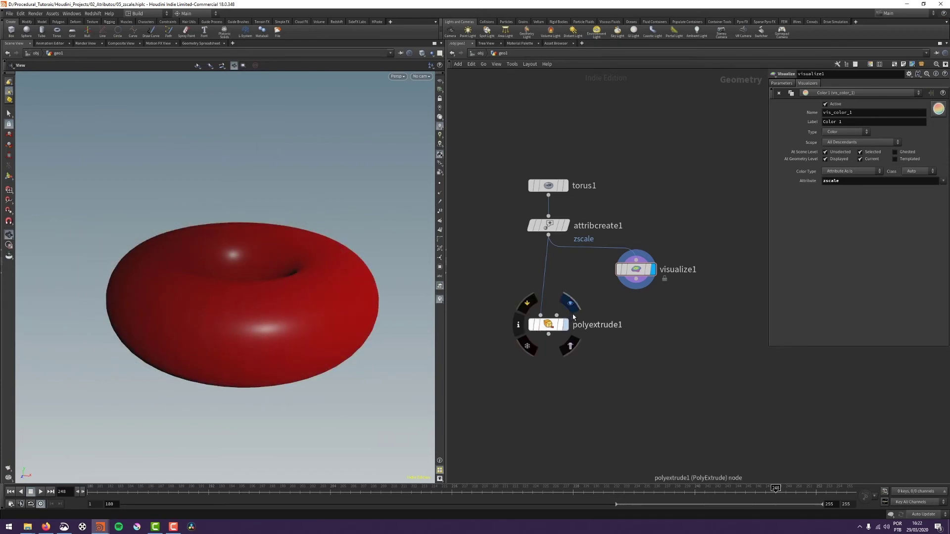
left_click(571, 304)
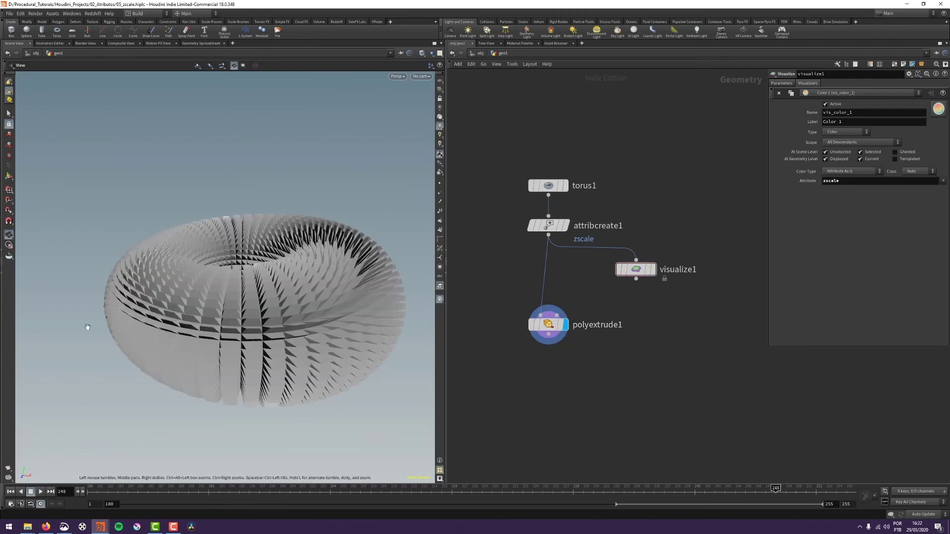
left_click_drag(87, 327, 94, 296)
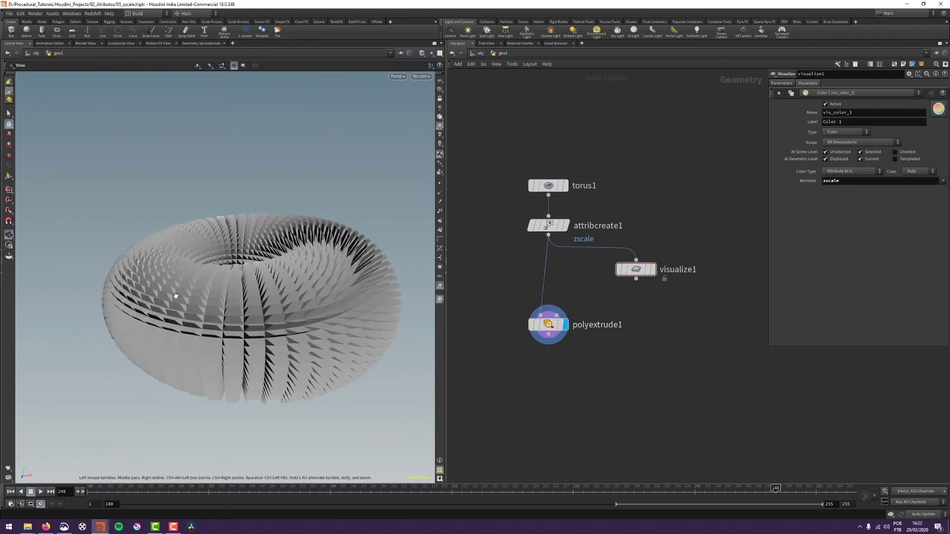
left_click_drag(176, 295, 377, 282)
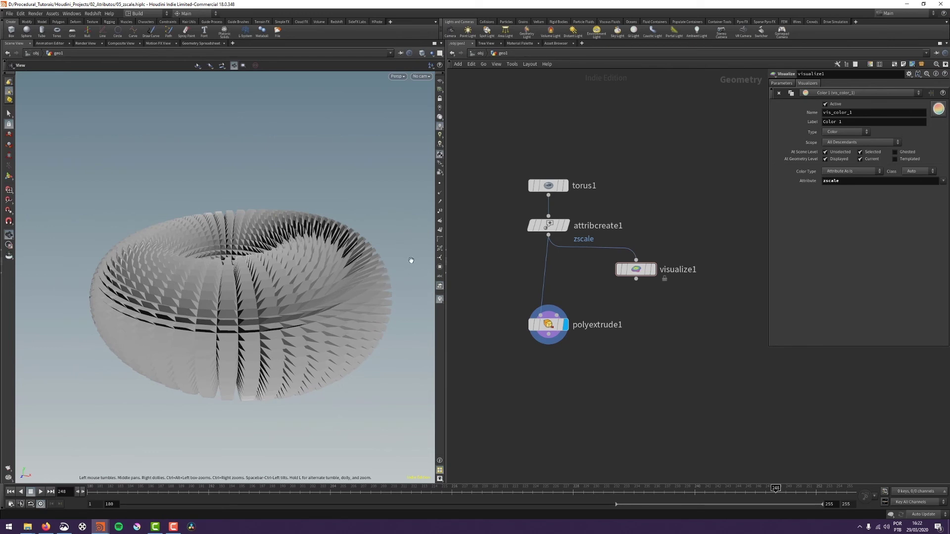
left_click_drag(550, 325, 546, 351)
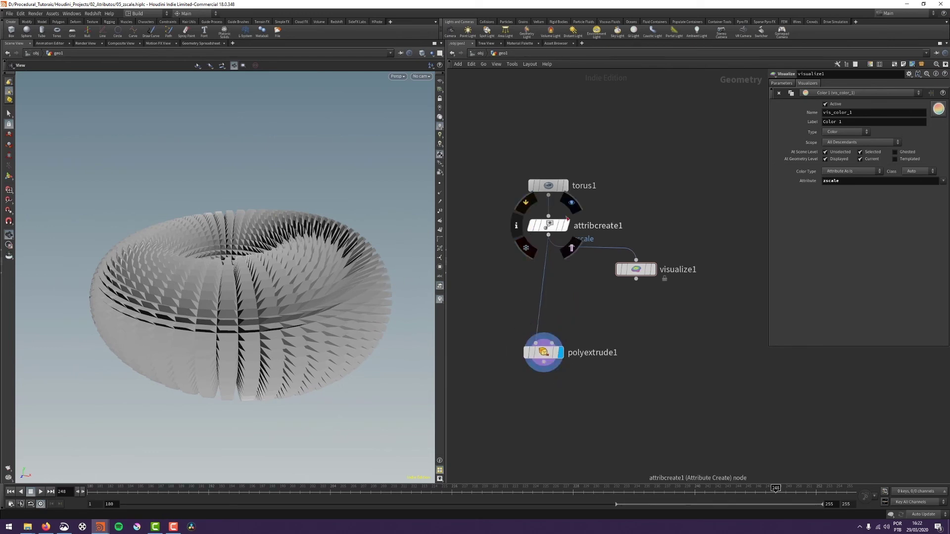
Display attribcreate1 with shaded wireframe and reduce torus1 to 3 rows and 14 columns.
left_click(565, 225)
left_click(557, 185)
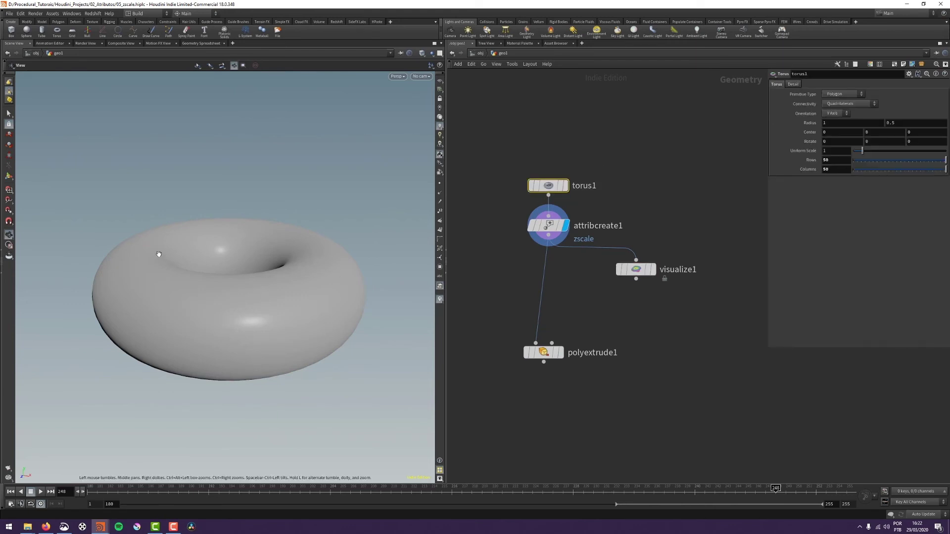
key("shift+w")
left_click_drag(900, 163, 852, 164)
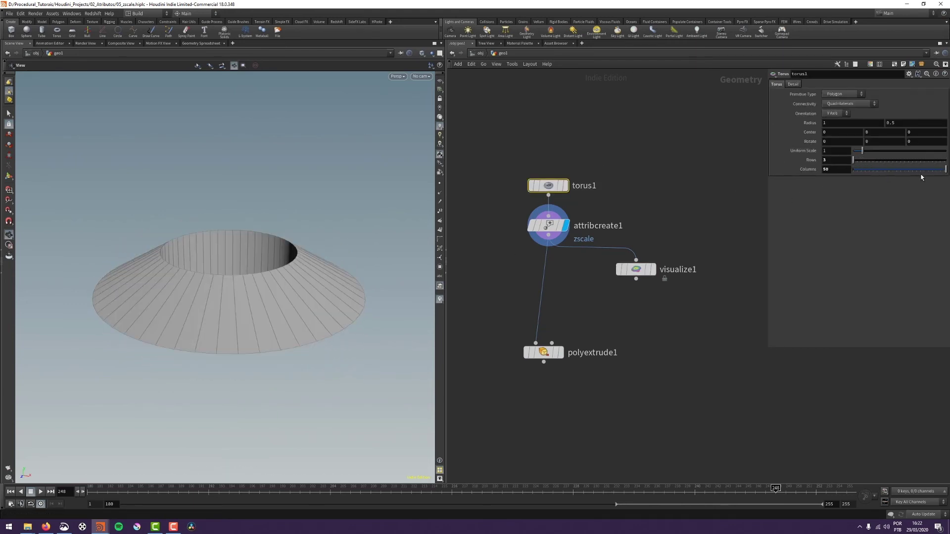
left_click_drag(944, 170, 875, 170)
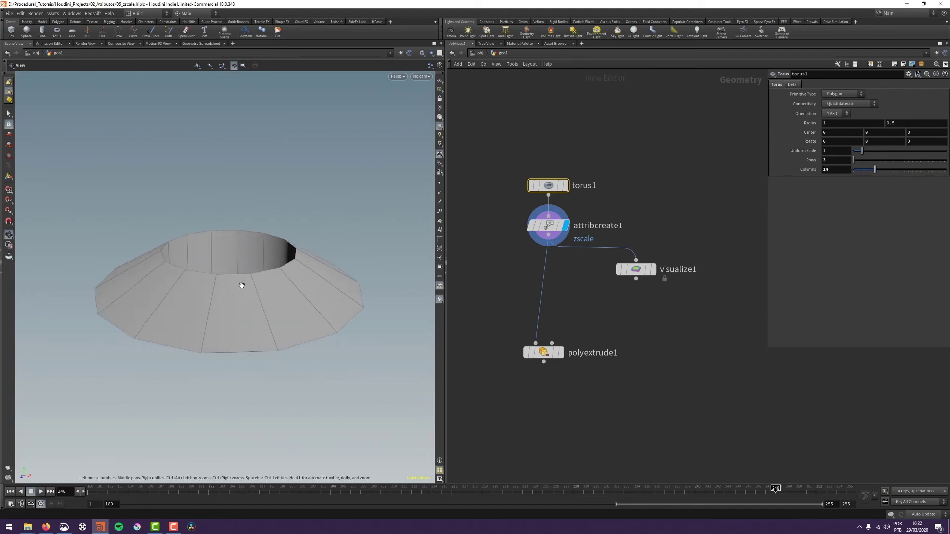
left_click_drag(242, 282, 216, 320)
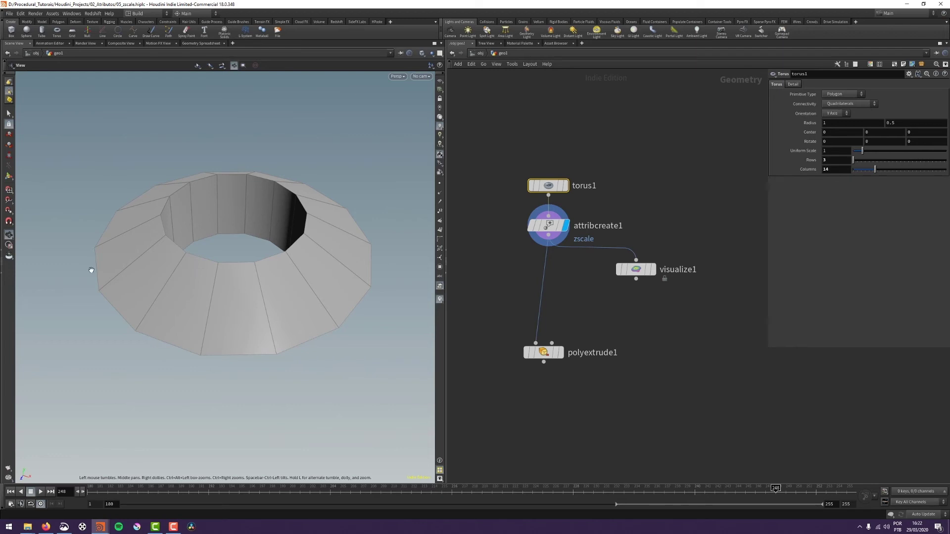
Add a scene-level Marker visualizer labelled zscale that shows the zscale attribute values as text on the torus.
left_click(440, 301)
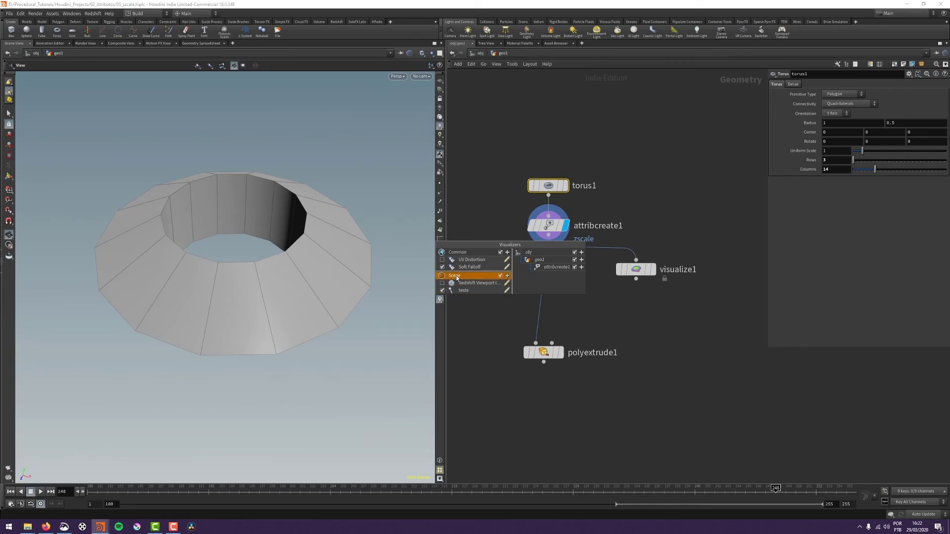
left_click(508, 278)
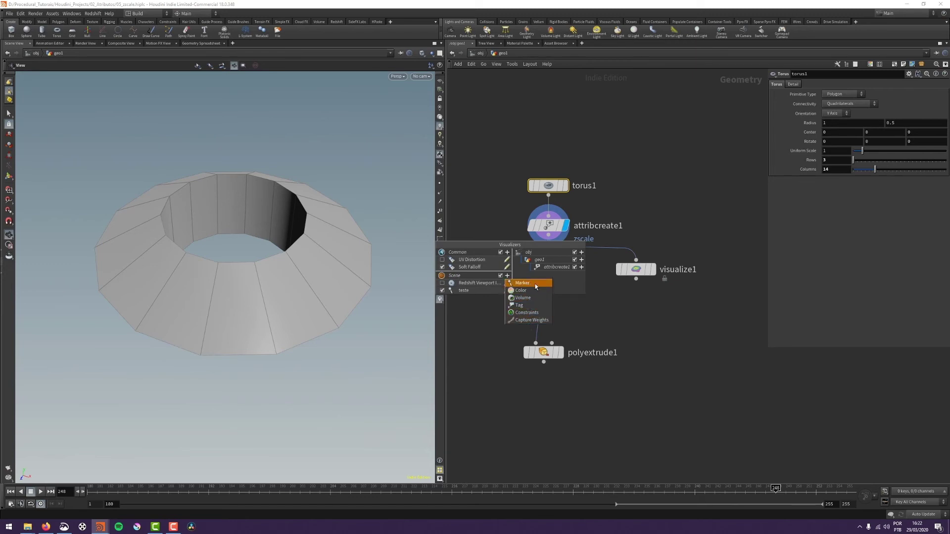
left_click(522, 283)
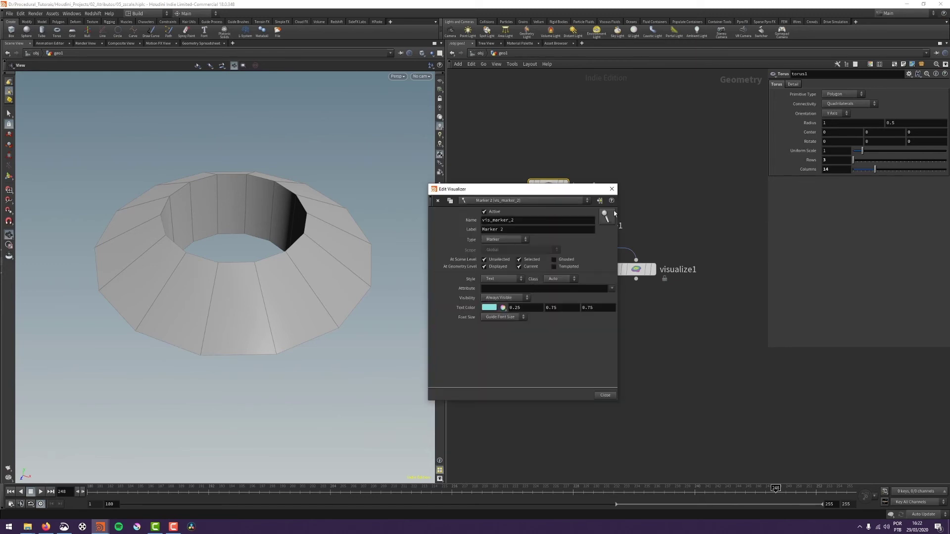
double_click(514, 221)
type("zscale")
left_click_drag(521, 231, 475, 260)
key("ctrl+v")
left_click(496, 290)
key("ctrl+v")
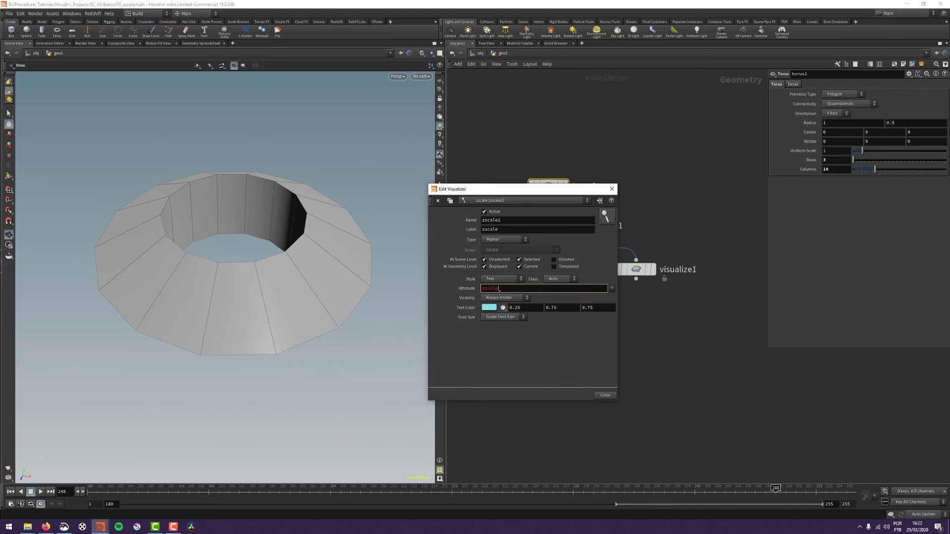
key("Tab")
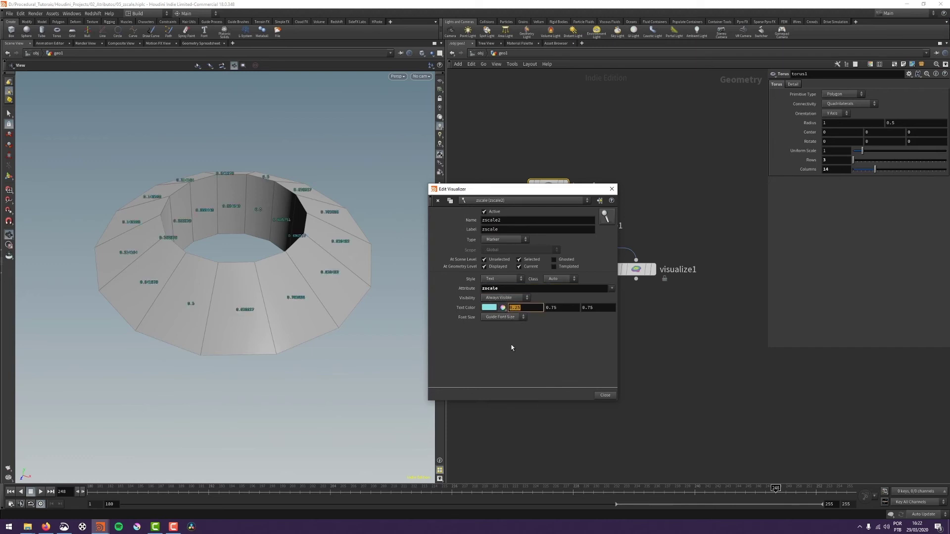
left_click_drag(279, 313, 270, 296)
scroll(220, 270, "up", 2)
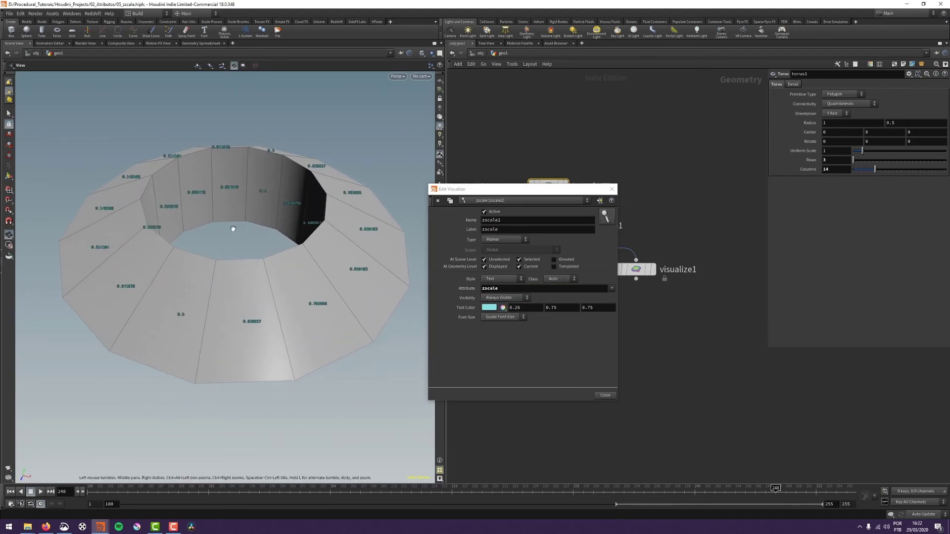
left_click(605, 395)
Examine the zscale values on the torus faces, and display visualize1 to compare them with the red colouring.
scroll(133, 267, "up", 3)
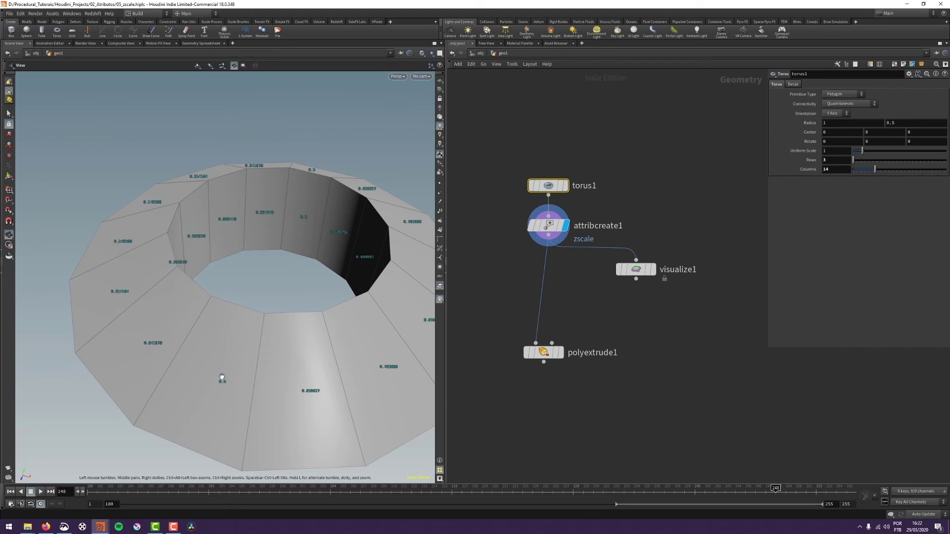
left_click_drag(376, 395, 332, 277)
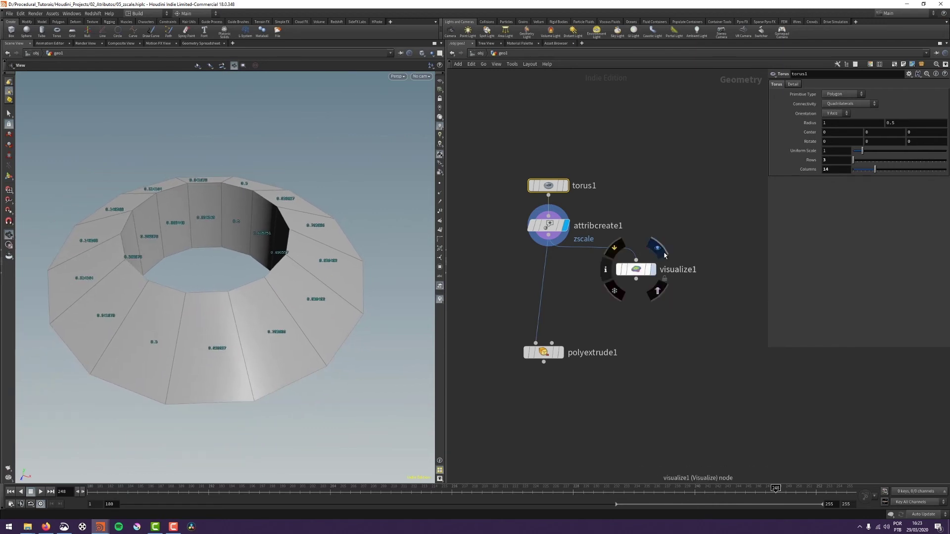
left_click(664, 255)
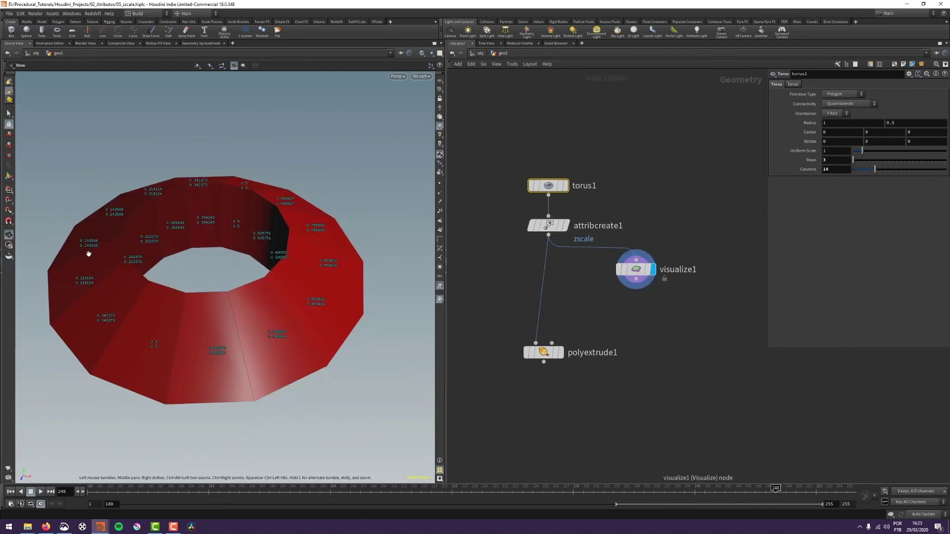
left_click_drag(130, 243, 110, 271)
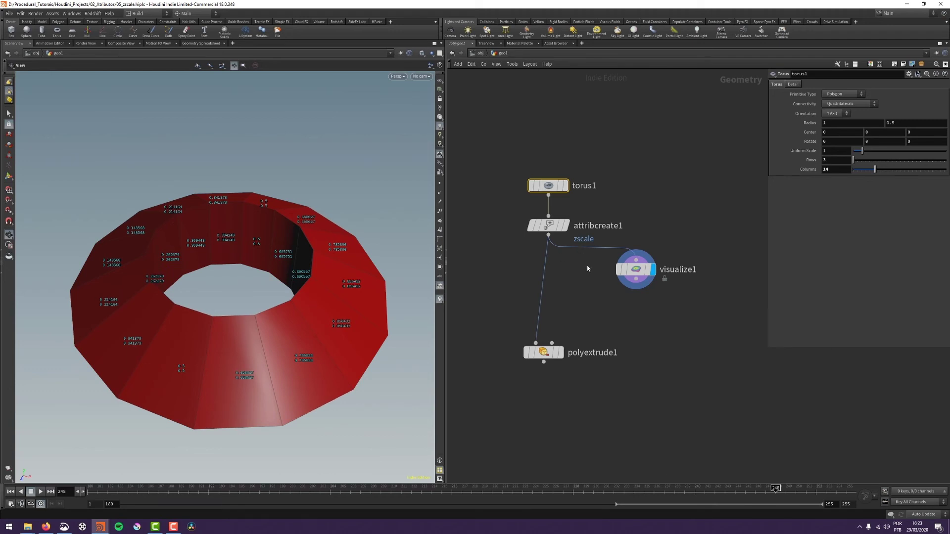
Insert an Attribute Remap node on the wire between attribcreate1 and polyextrude1, and space it slightly below attribcreate1.
middle_click_drag(565, 263, 568, 243)
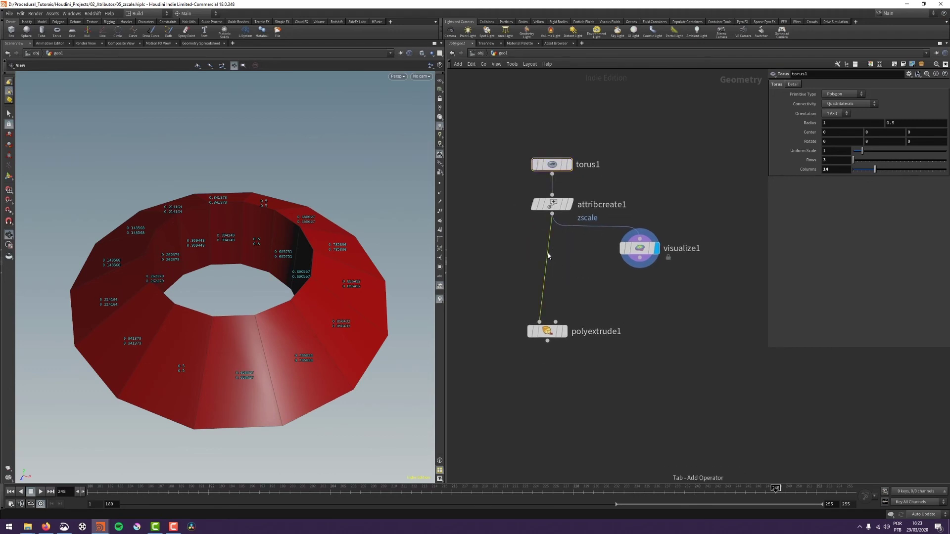
key("Tab")
type("atr")
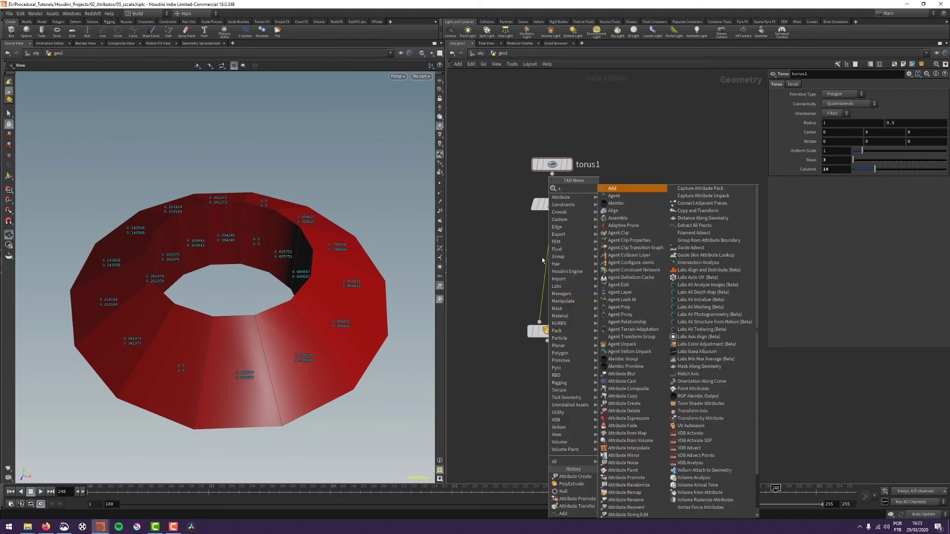
key("Down")
key("Down")
key("Down")
key("Down")
key("Down")
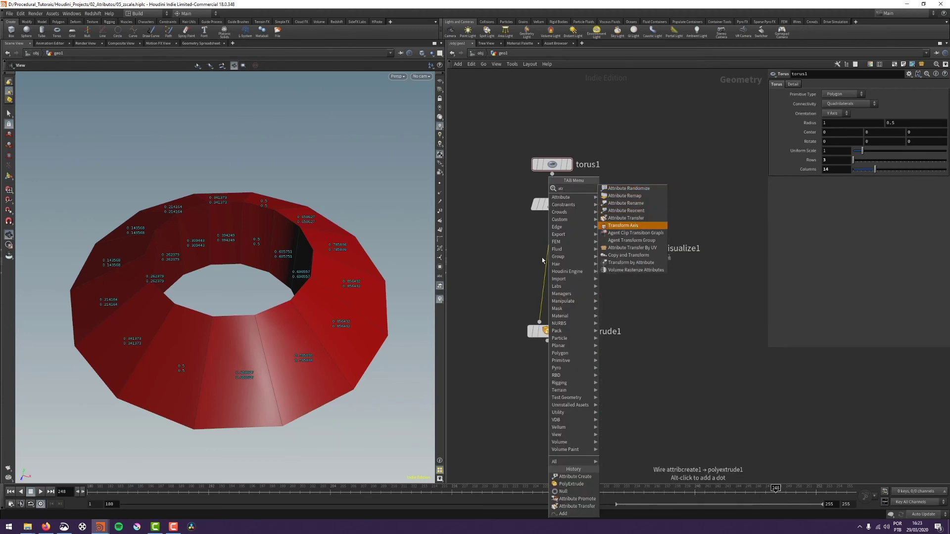
key("Up")
key("Up")
type("e")
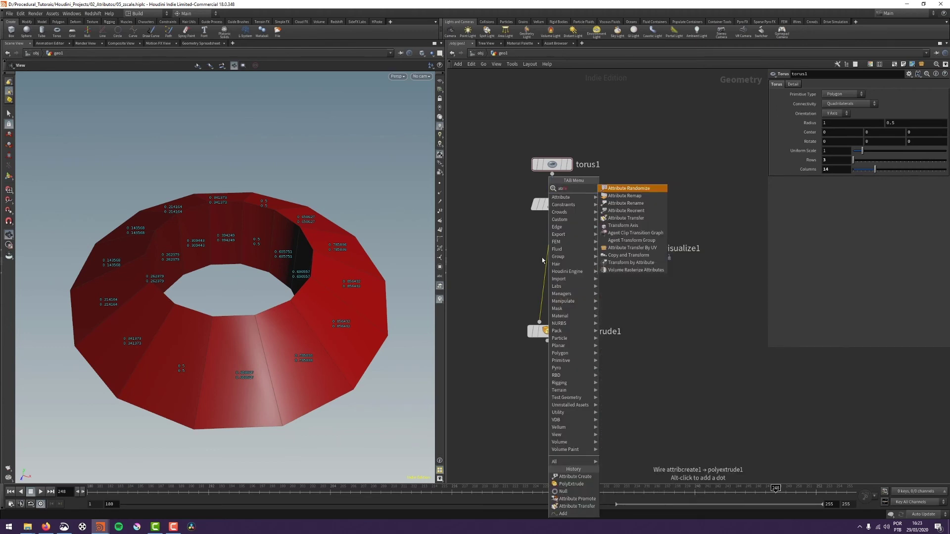
key("Down")
key("Return")
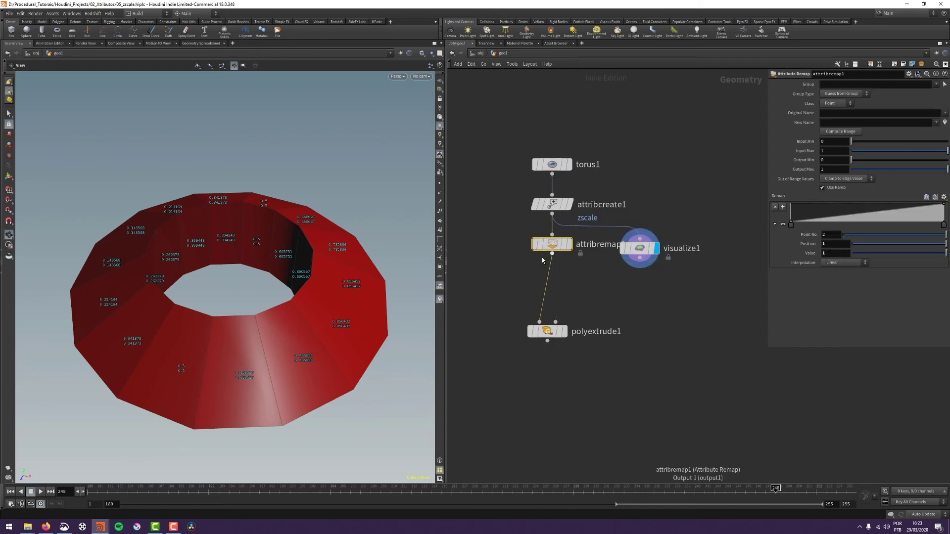
left_click_drag(554, 245, 557, 278)
Rewire visualize1 to take its input from attribremap1 and place it below and beside that node.
left_click(552, 276)
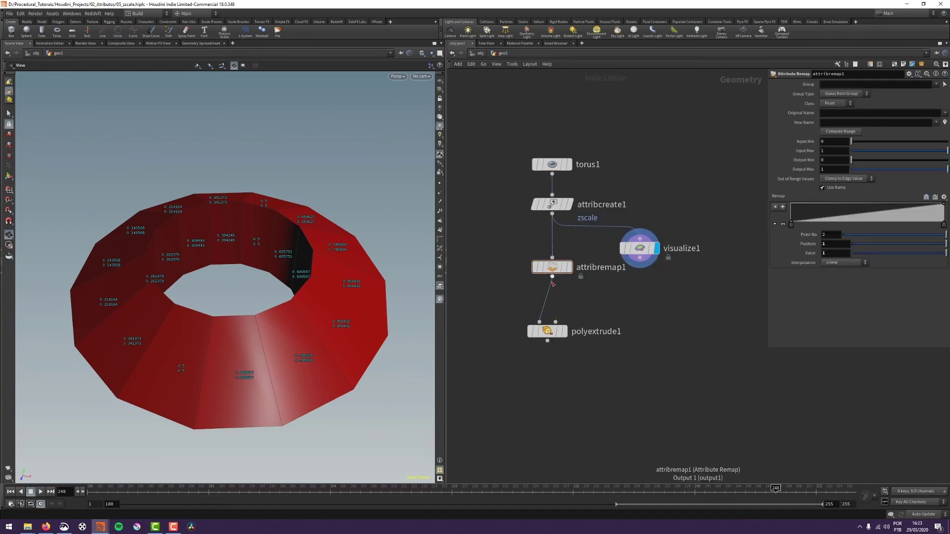
left_click(636, 251)
left_click_drag(637, 251, 630, 319)
Set attribremap1 to the Primitive class with zscale as the original attribute name.
left_click(554, 268)
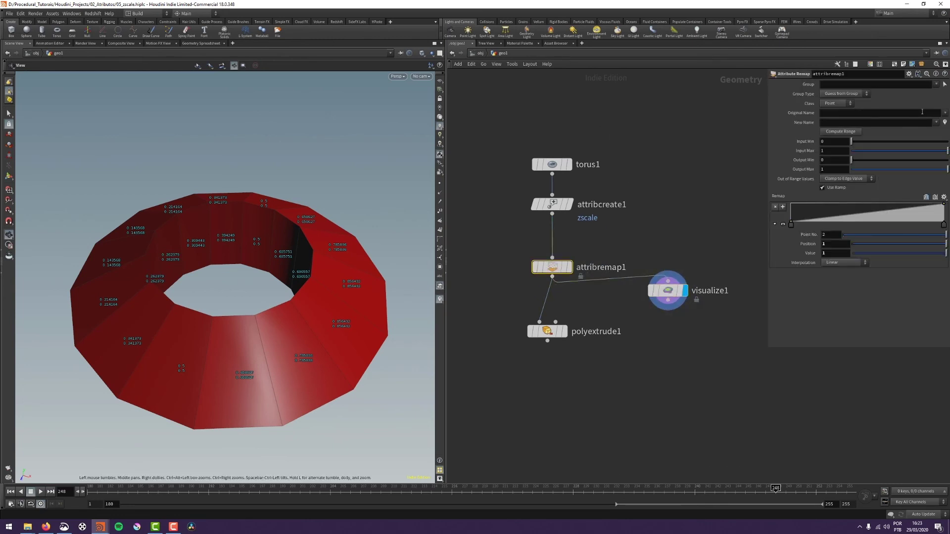
left_click(945, 113)
left_click(878, 121)
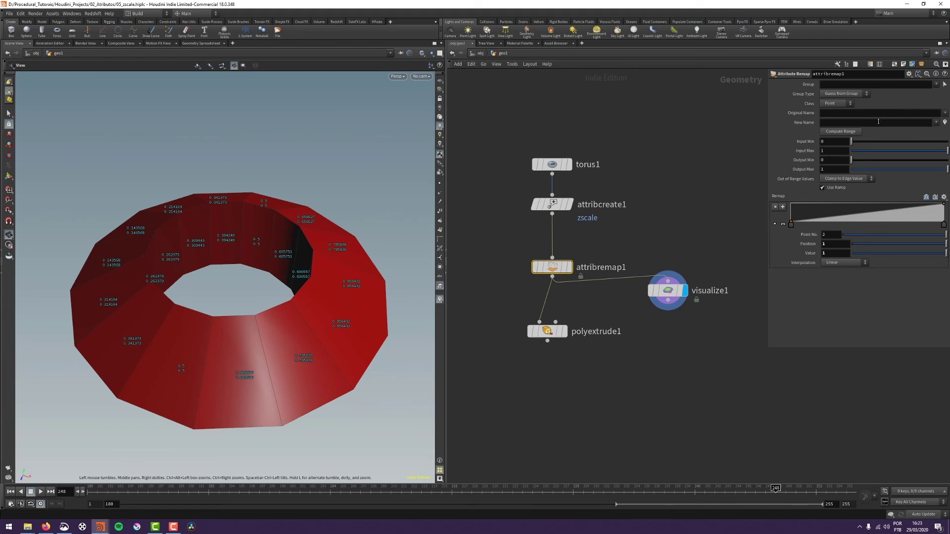
left_click(837, 103)
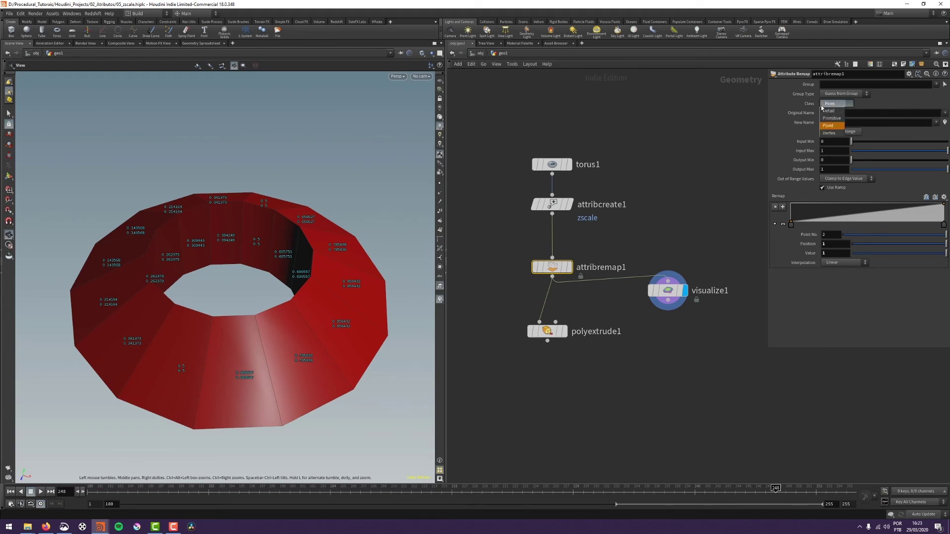
left_click(834, 119)
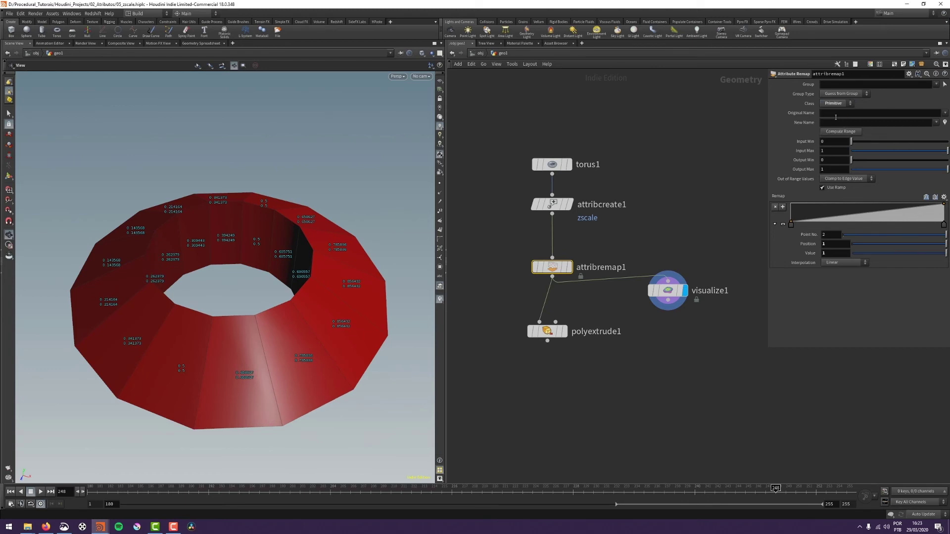
left_click(945, 114)
left_click(936, 123)
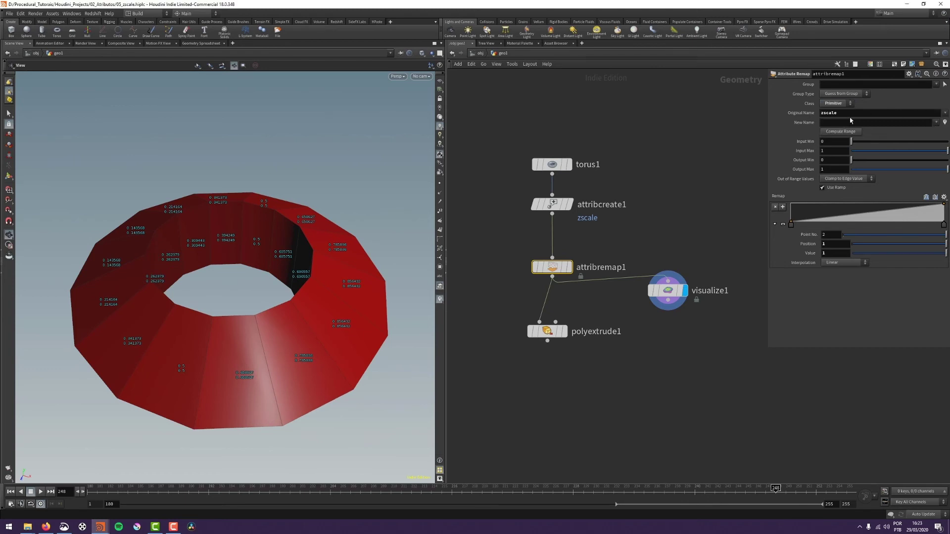
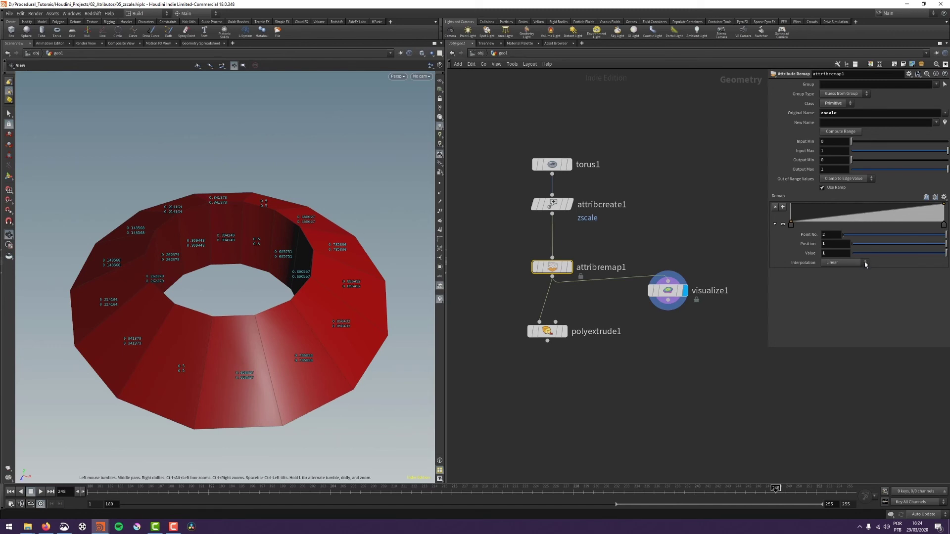
Shape attribremap1's ramp into a V by adding a middle point at about 0.47 with value 0 and raising the first point to 1.
left_click(860, 214)
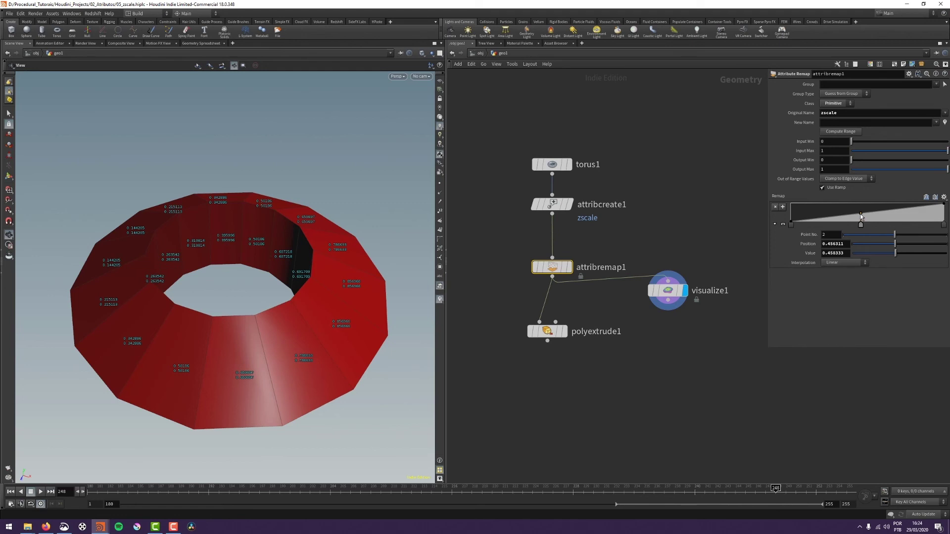
left_click_drag(859, 214, 862, 203)
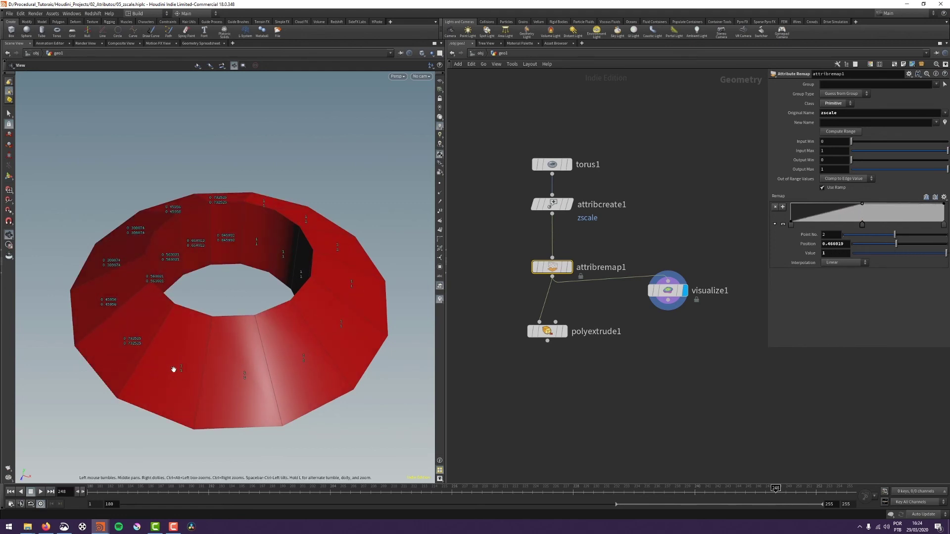
left_click_drag(862, 203, 862, 226)
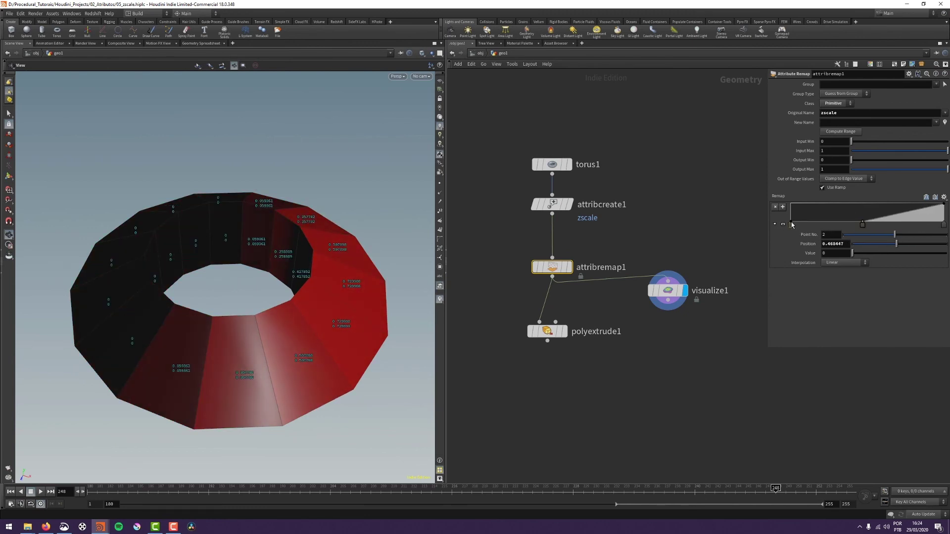
left_click_drag(791, 225, 789, 204)
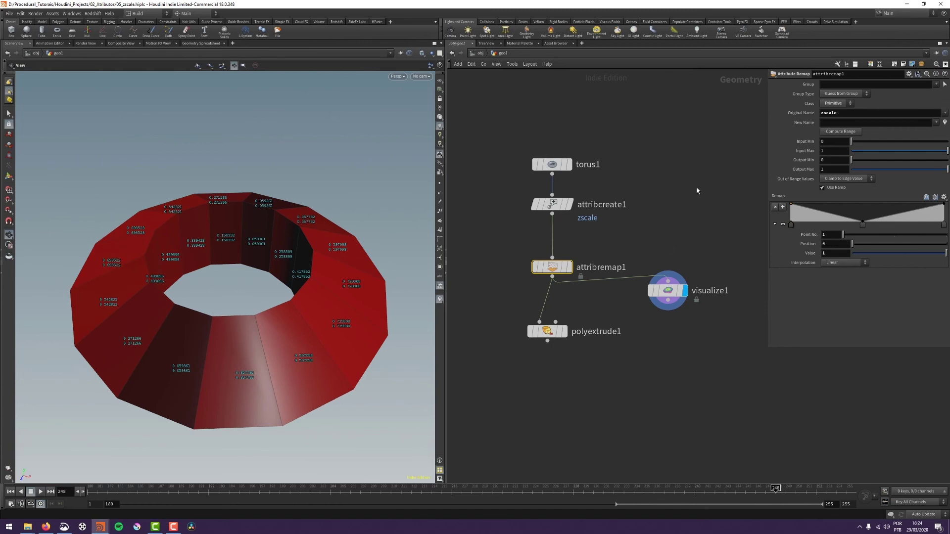
Increase torus1 to 50 rows and 50 columns.
left_click_drag(500, 112, 656, 171)
left_click_drag(860, 161, 947, 162)
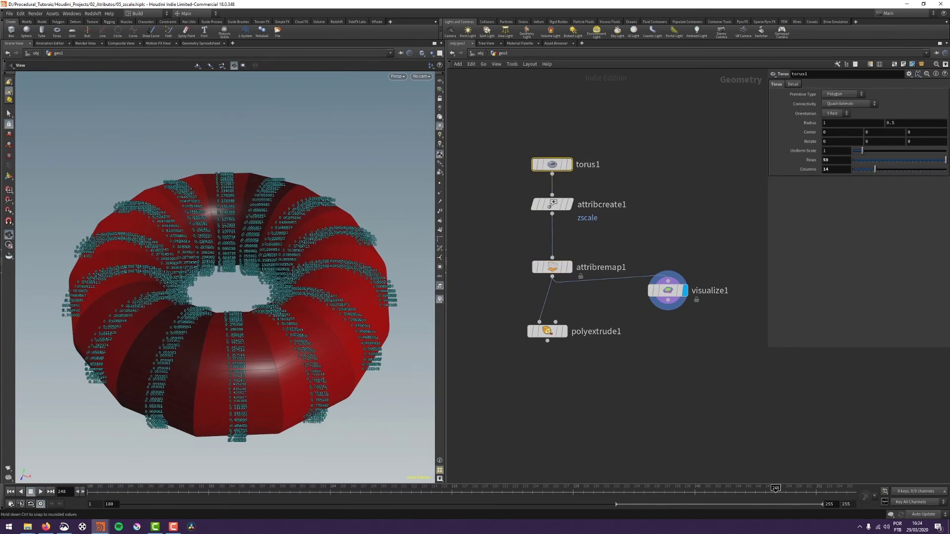
left_click_drag(892, 174, 946, 170)
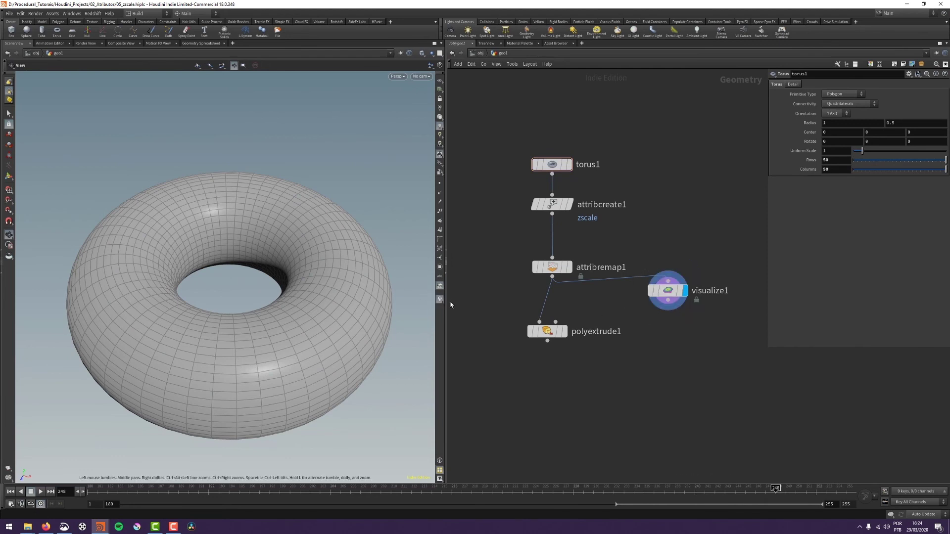
Turn off the scene's zscale marker visualizer, keeping the colour visualizer on the torus active.
left_click(439, 299)
right_click(439, 299)
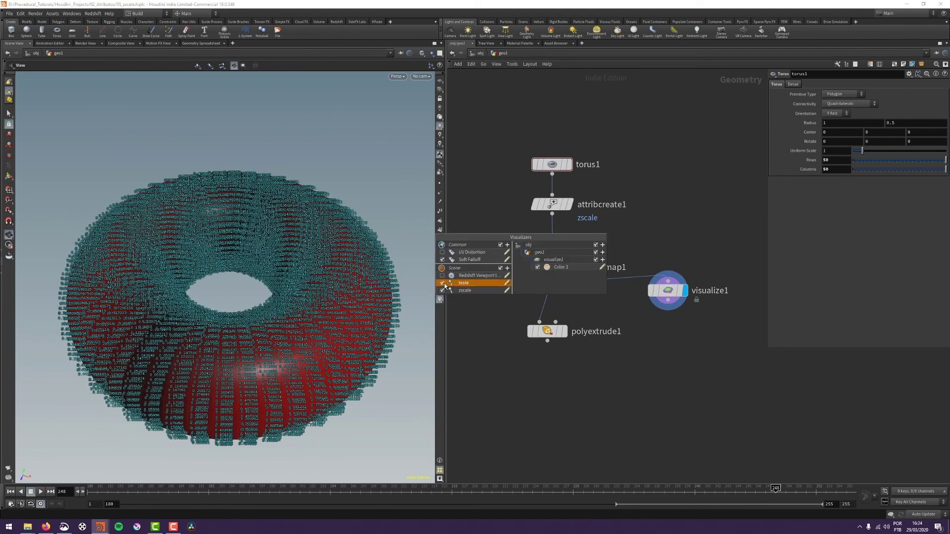
left_click(442, 290)
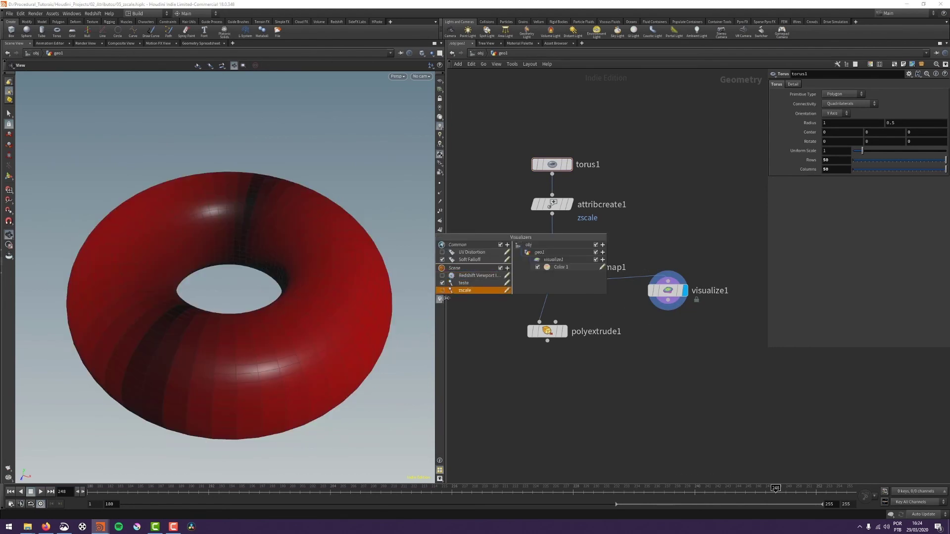
left_click(513, 345)
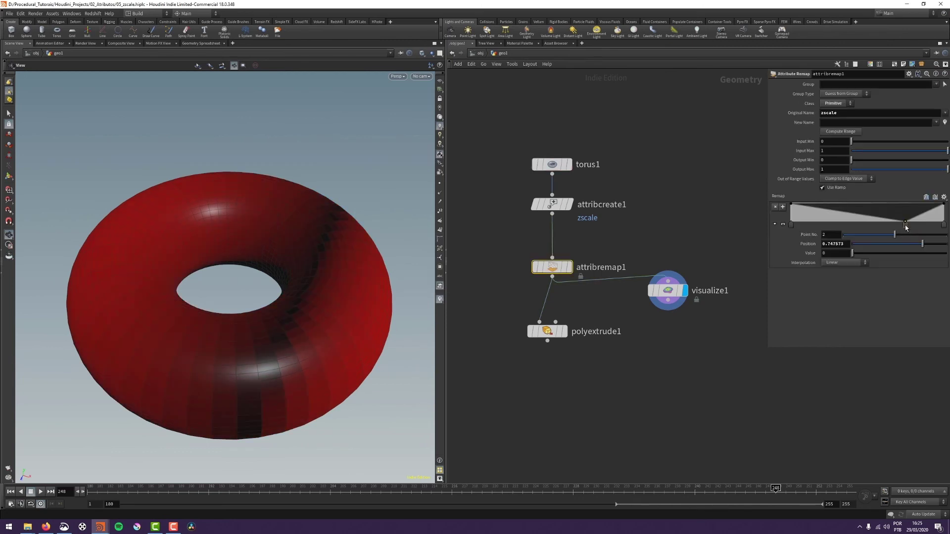
Move the middle point of attribremap1's ramp to about 0.517, and display polyextrude1 to inspect the extruded torus.
left_click_drag(905, 228, 871, 231)
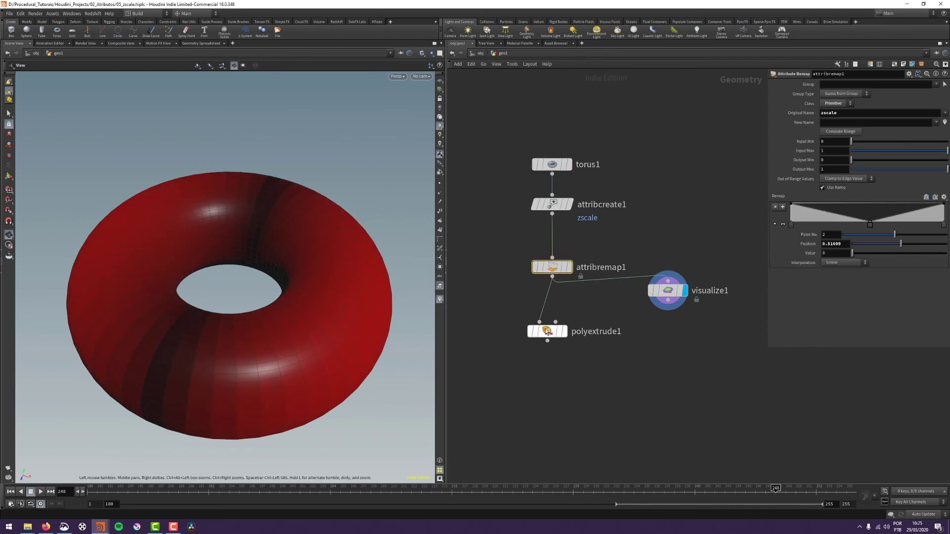
left_click(563, 331)
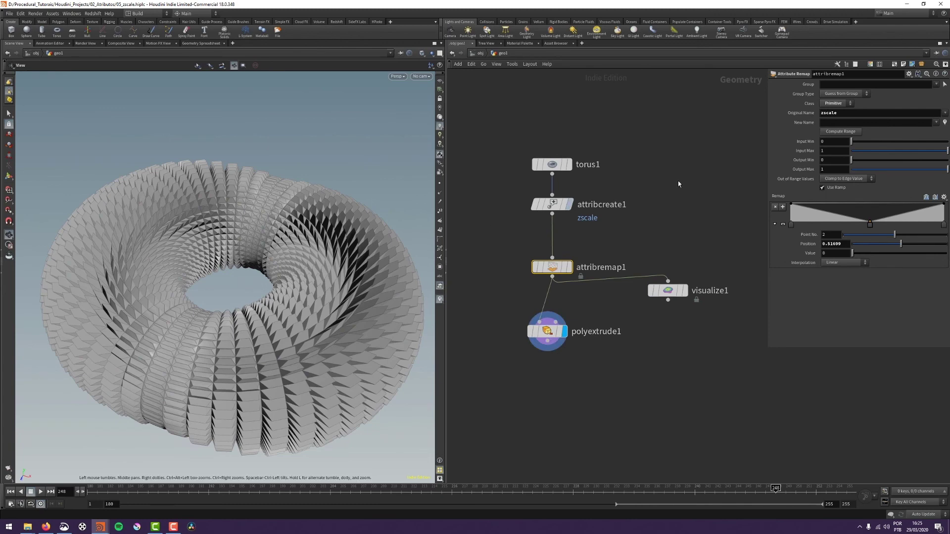
left_click_drag(270, 277, 261, 214)
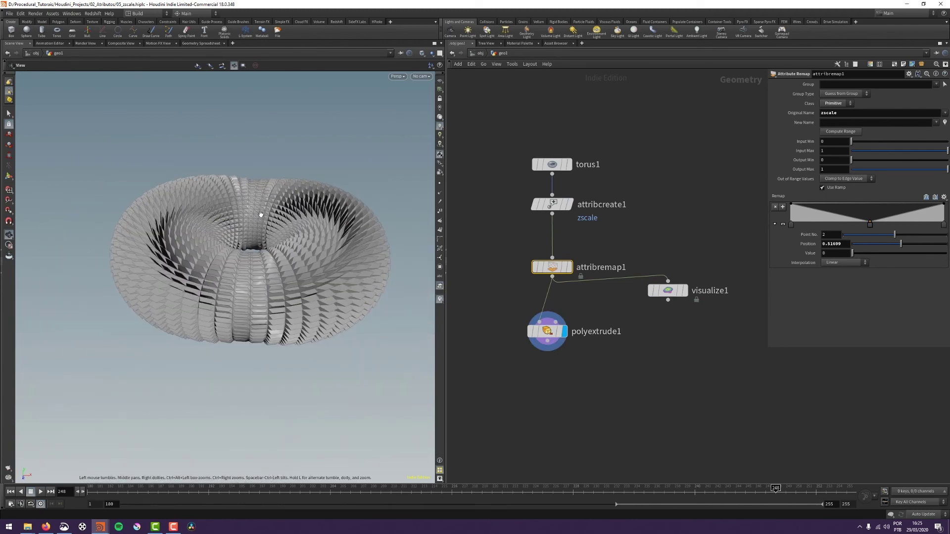
Lower the first point of attribremap1's ramp to value 0.
left_click_drag(791, 204, 787, 228)
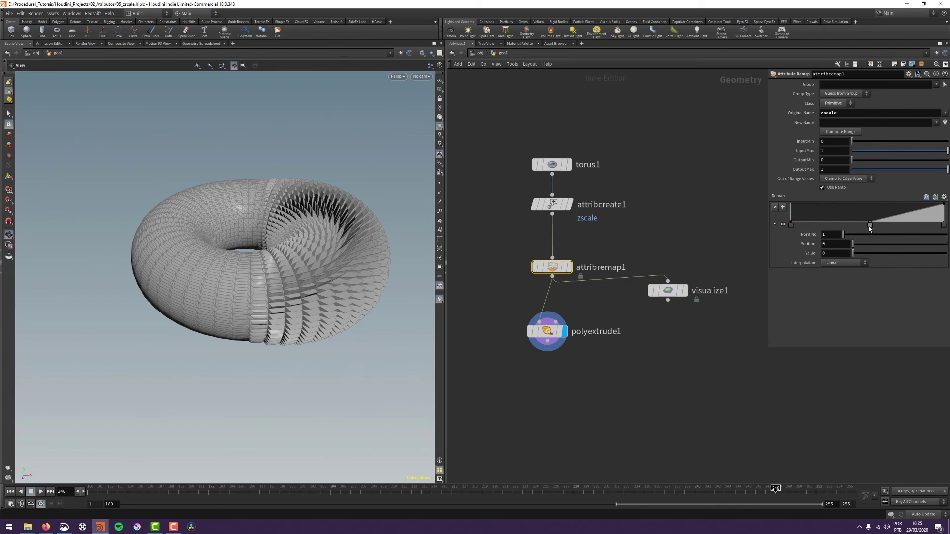
Reshape attribremap1's ramp into a triangular peak near its middle, with the first point at about 0.28 and a new zero-value point ending the slope.
left_click_drag(870, 228, 779, 371)
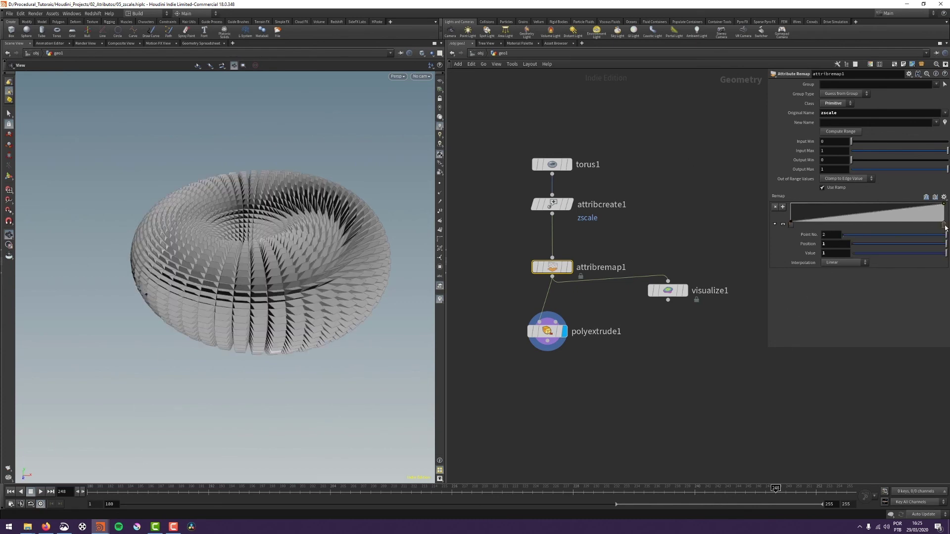
left_click_drag(944, 227, 859, 218)
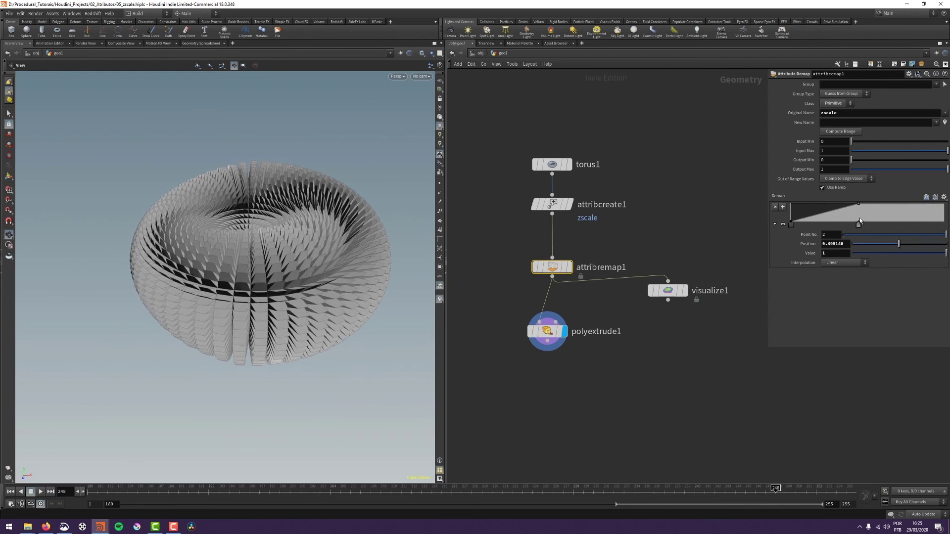
left_click_drag(946, 208, 882, 226)
left_click_drag(790, 224, 833, 224)
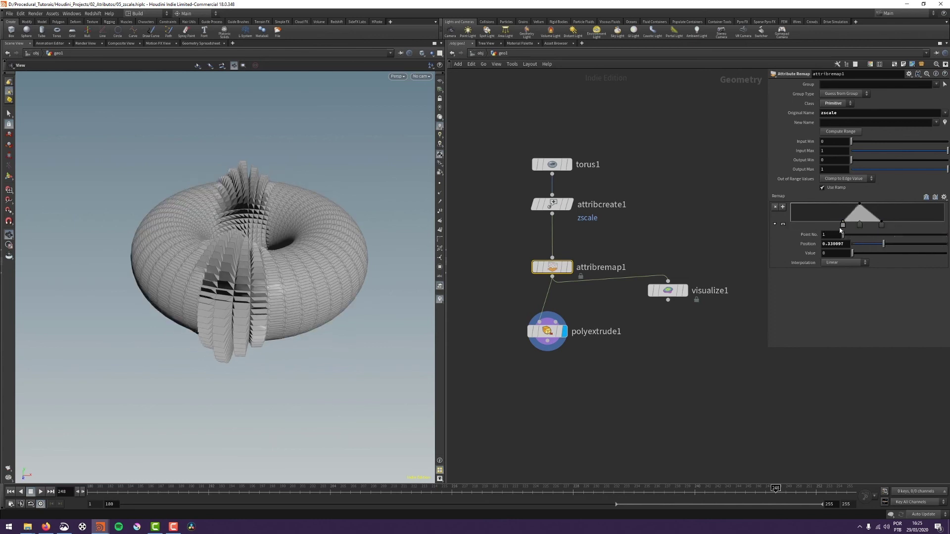
left_click_drag(232, 229, 218, 265)
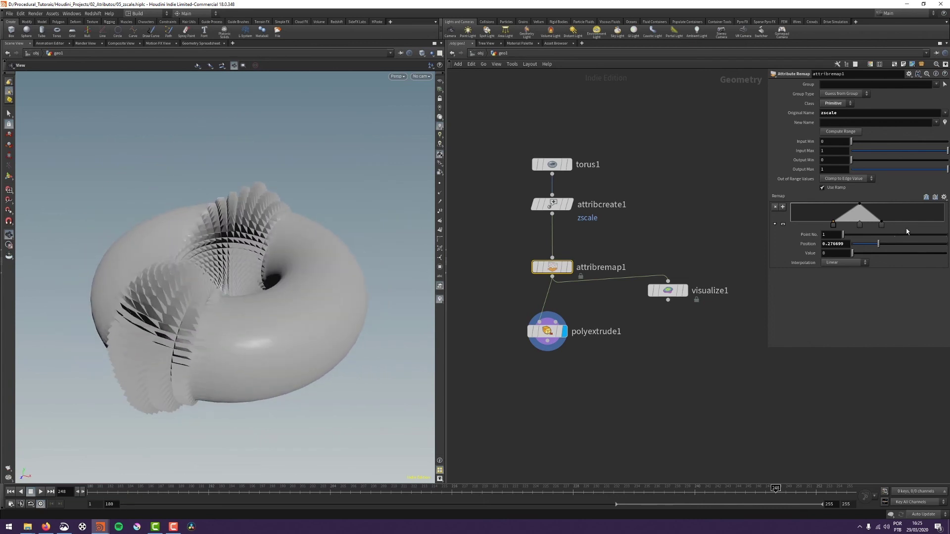
Shift all three points of attribremap1's ramp together so the peak sits at about 0.396, and save the scene.
left_click(881, 225)
mouse_move(859, 226)
left_mouse_down("shift")
mouse_move(832, 226)
mouse_move(930, 226)
mouse_move(830, 233)
mouse_move(916, 227)
mouse_move(851, 227)
mouse_move(859, 234)
left_mouse_up("shift")
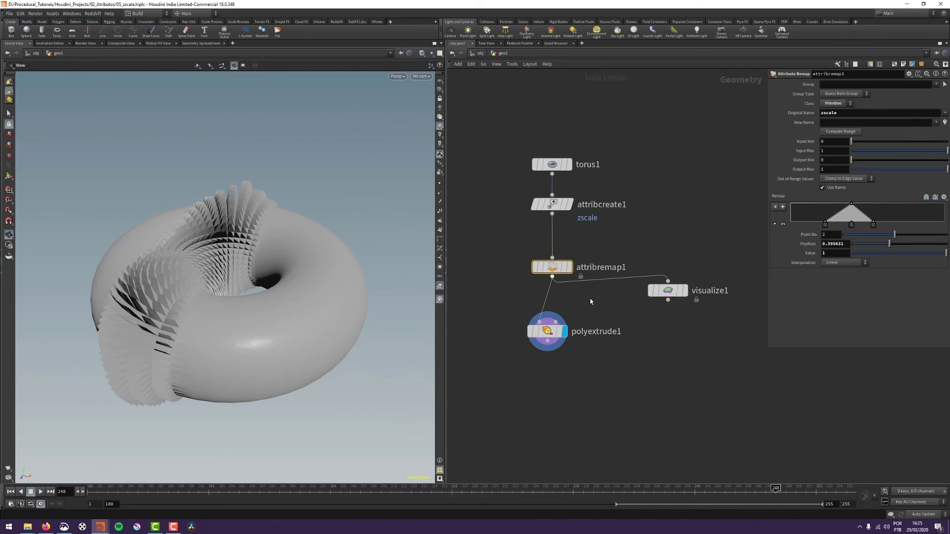
key("ctrl+s")
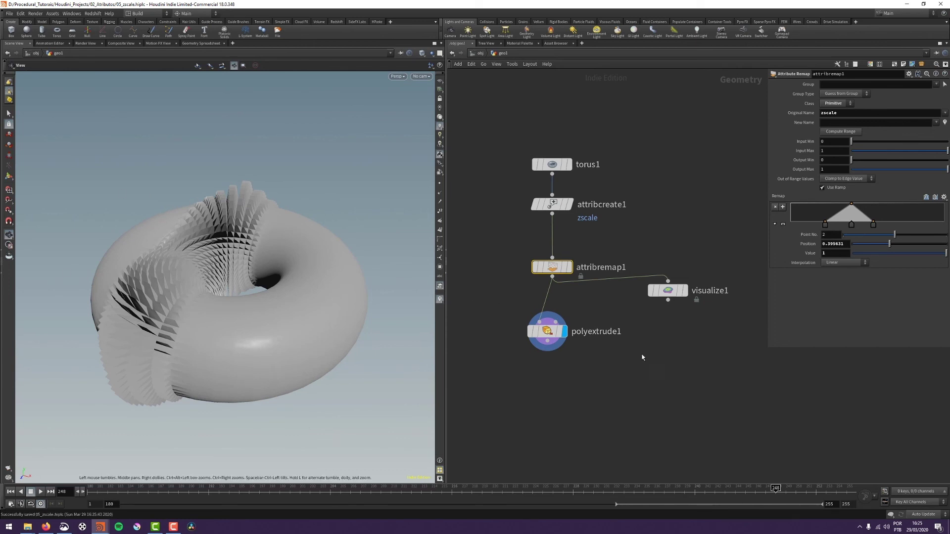
Display the zscale_transfer null at the end of the torus2 network.
middle_click_drag(642, 354, 621, 328)
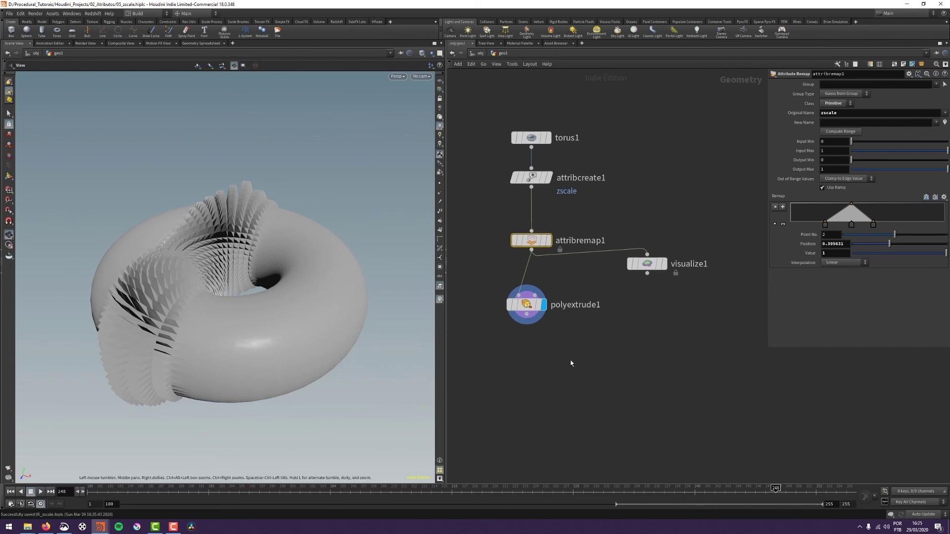
middle_click_drag(664, 165, 619, 185)
scroll(620, 185, "down", 3)
middle_click_drag(759, 243, 500, 254)
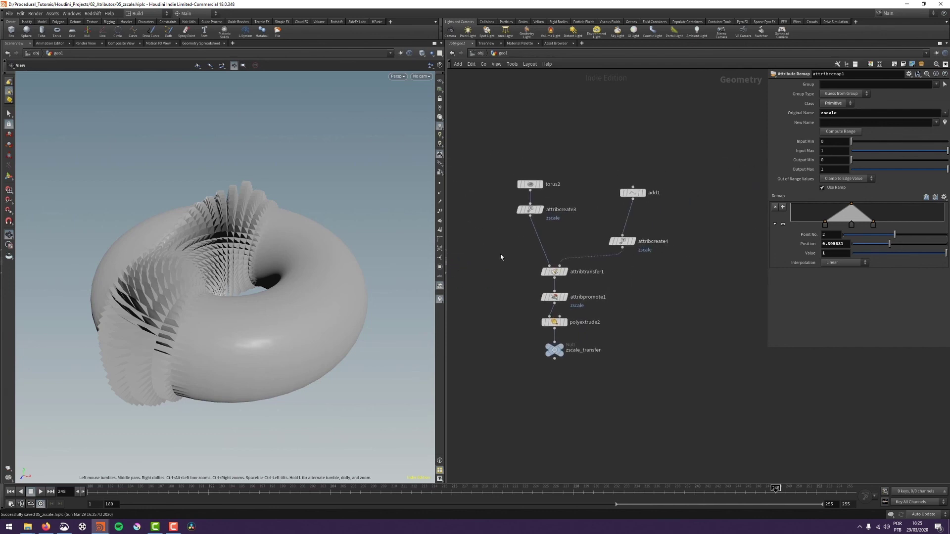
key("h")
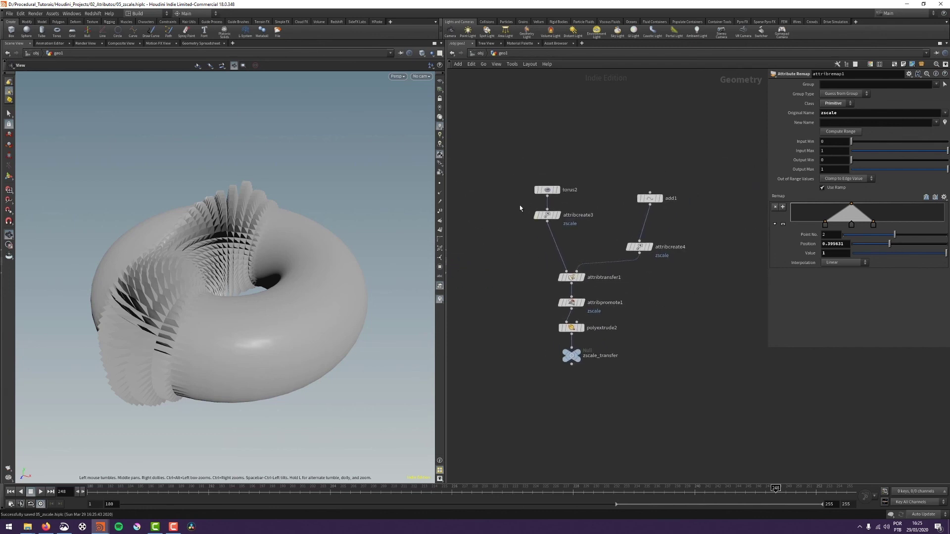
middle_click_drag(593, 167, 567, 164)
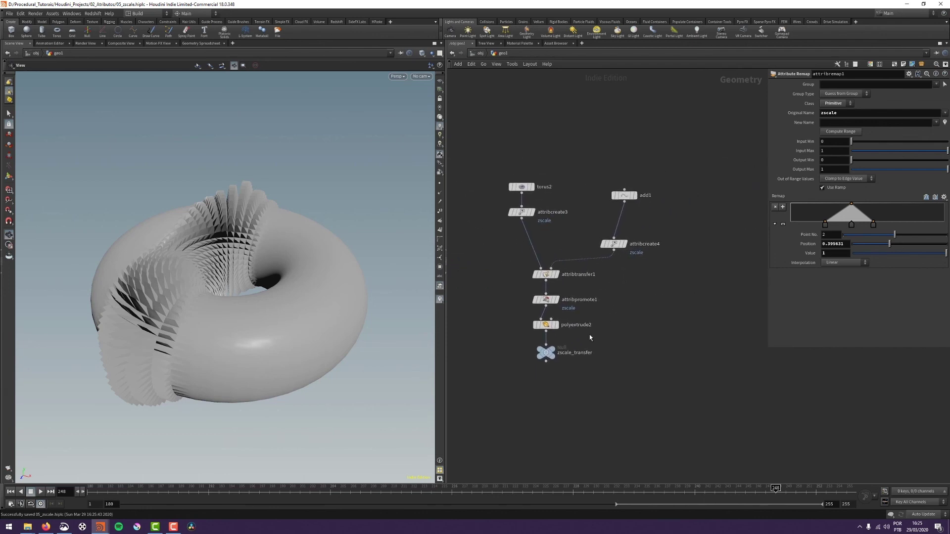
left_click(560, 343)
left_click_drag(602, 341, 508, 377)
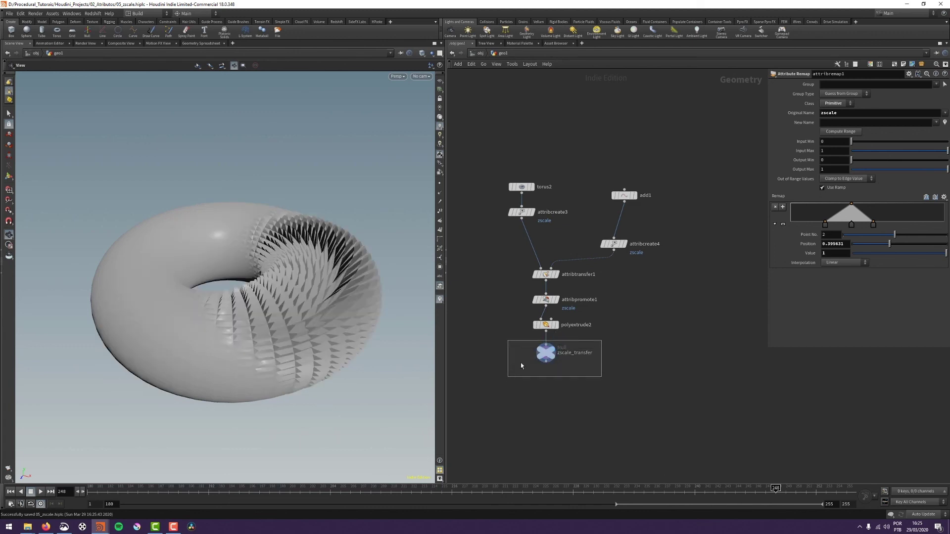
Align add1 above attribcreate4 and move its point in the viewport to about 0.964, 0.958, 0.
left_click_drag(624, 196, 613, 204)
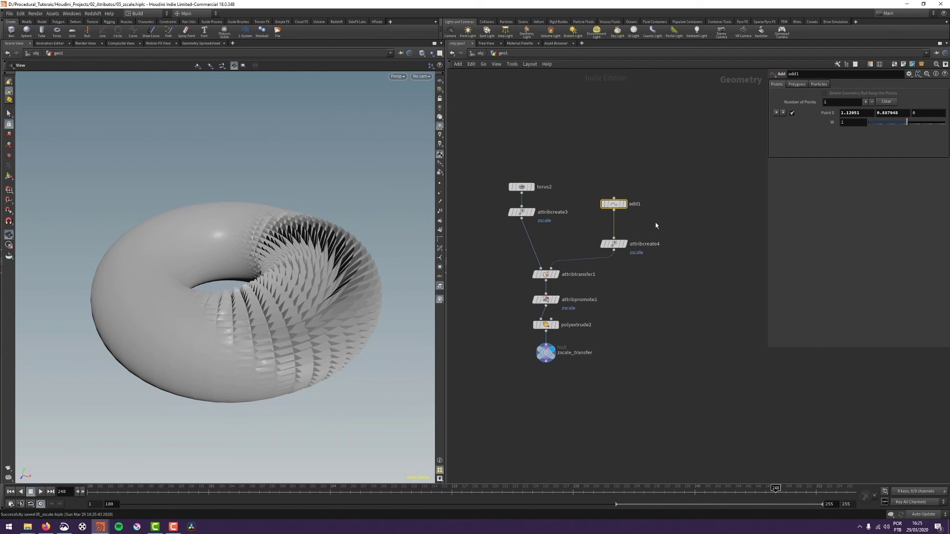
mouse_move(621, 210)
key("Return")
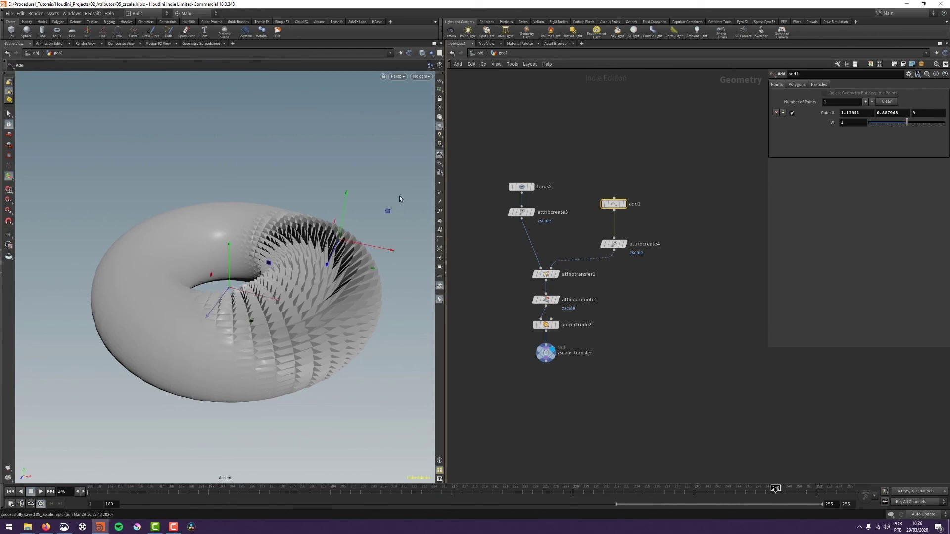
left_click_drag(389, 212, 370, 198)
Display add1, attribcreate4 and attribcreate3 in turn to examine the point, the torus and their zscale settings.
left_click(624, 204)
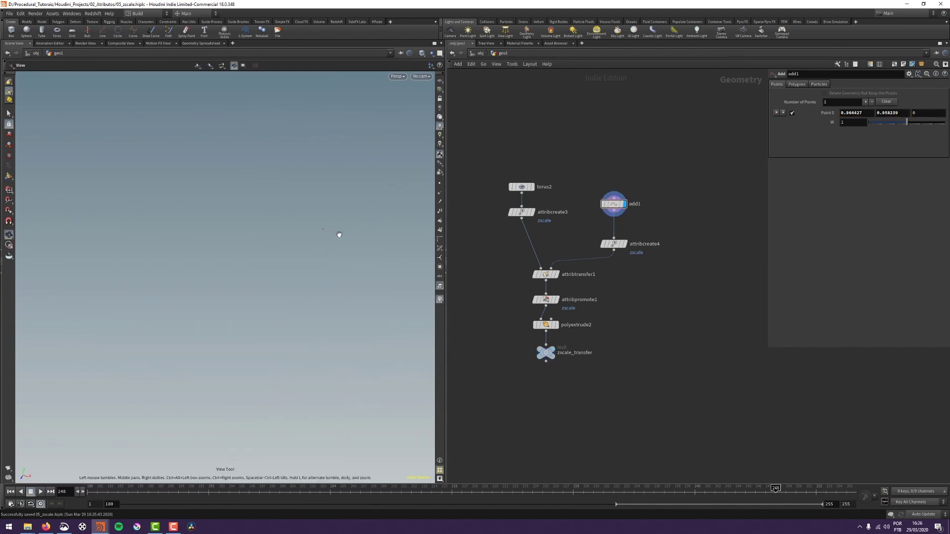
left_click(625, 244)
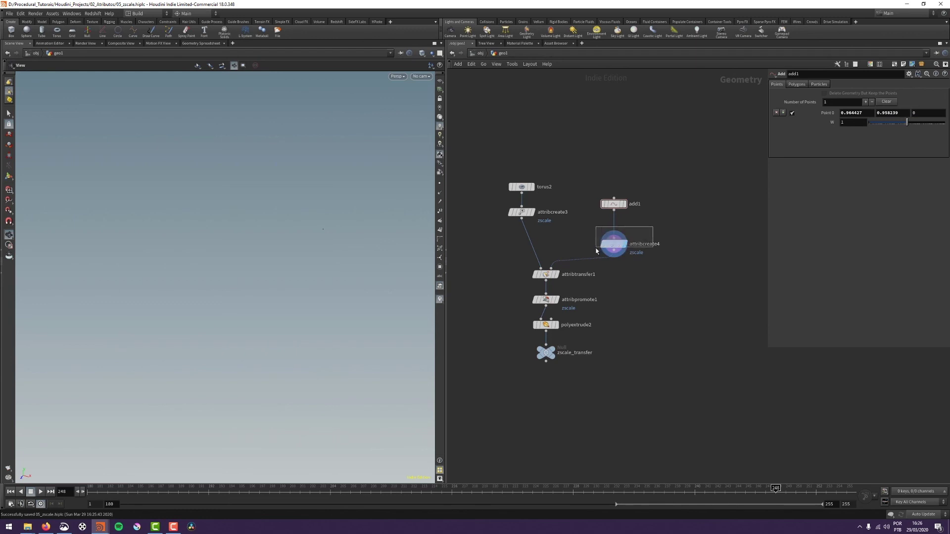
left_click(613, 244)
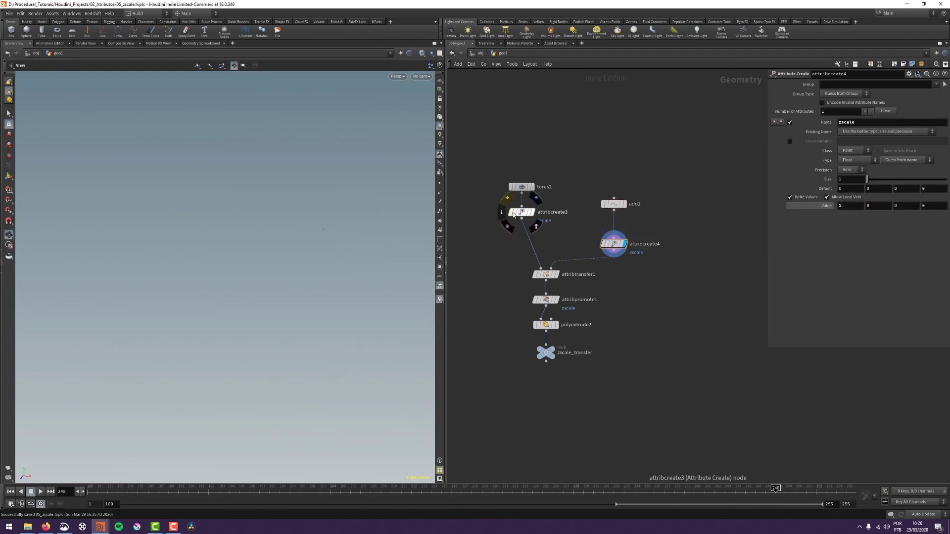
left_click(532, 211)
left_click(521, 212)
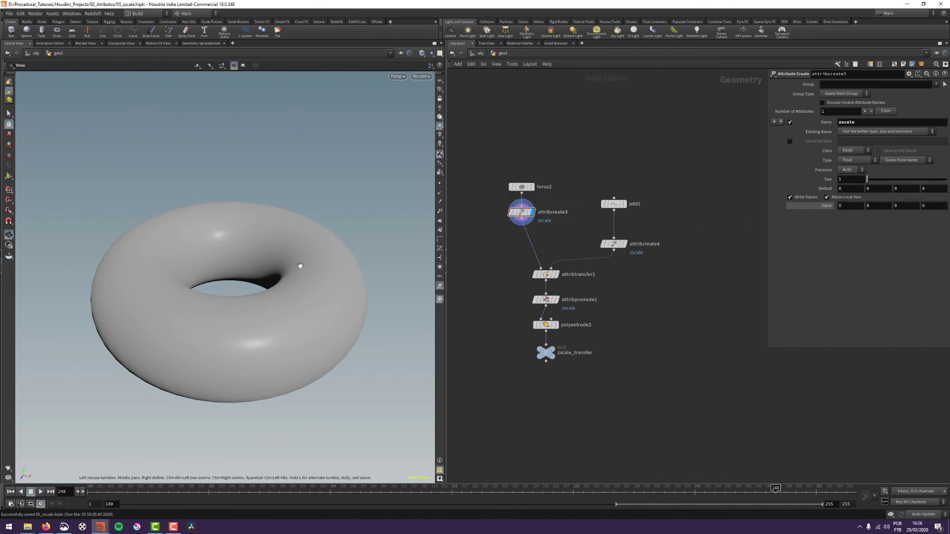
Attach a Visualize node to attribtransfer1 and display the transferred zscale attribute as colour.
left_click(556, 274)
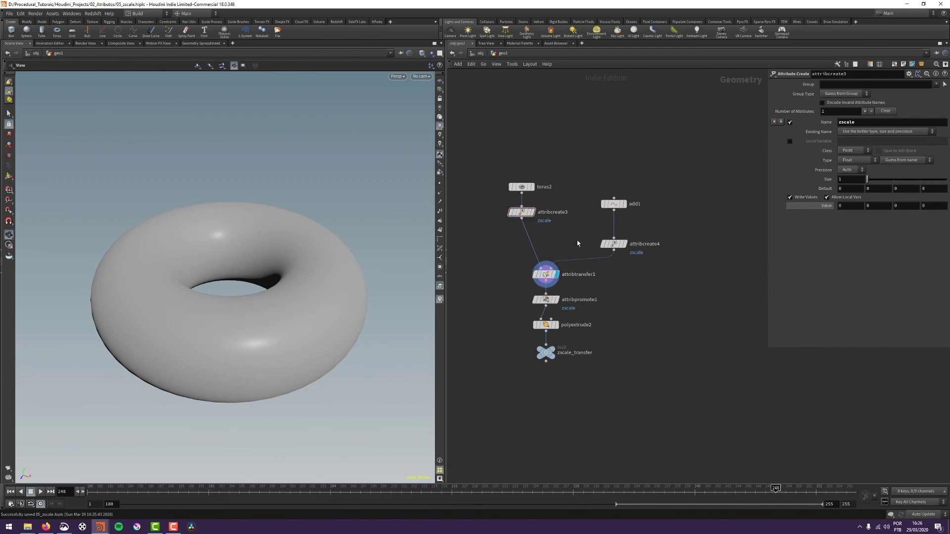
left_click_drag(577, 239, 530, 278)
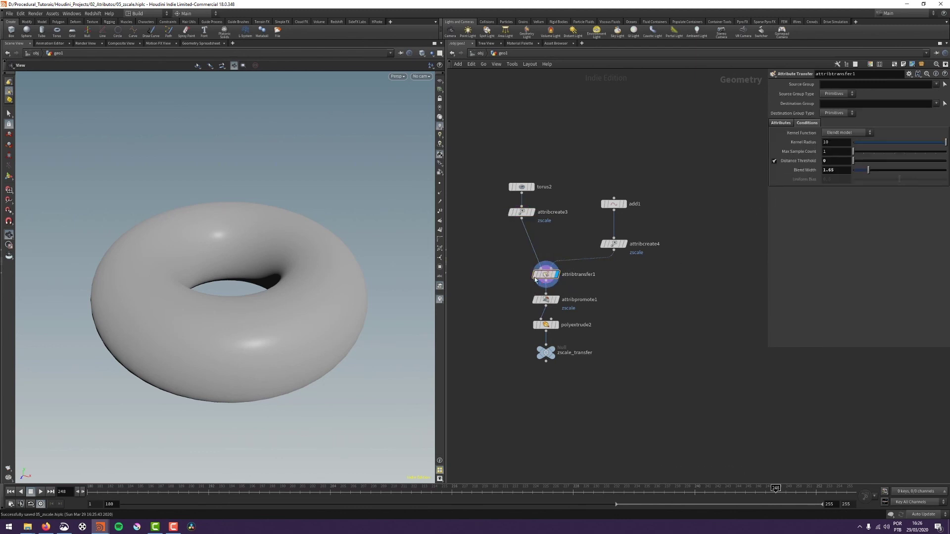
left_click(548, 286)
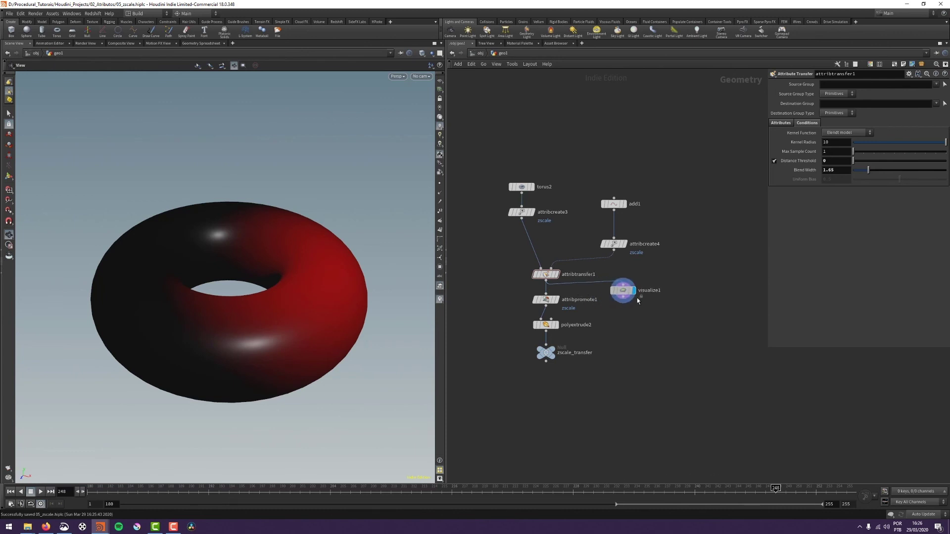
left_click(636, 300)
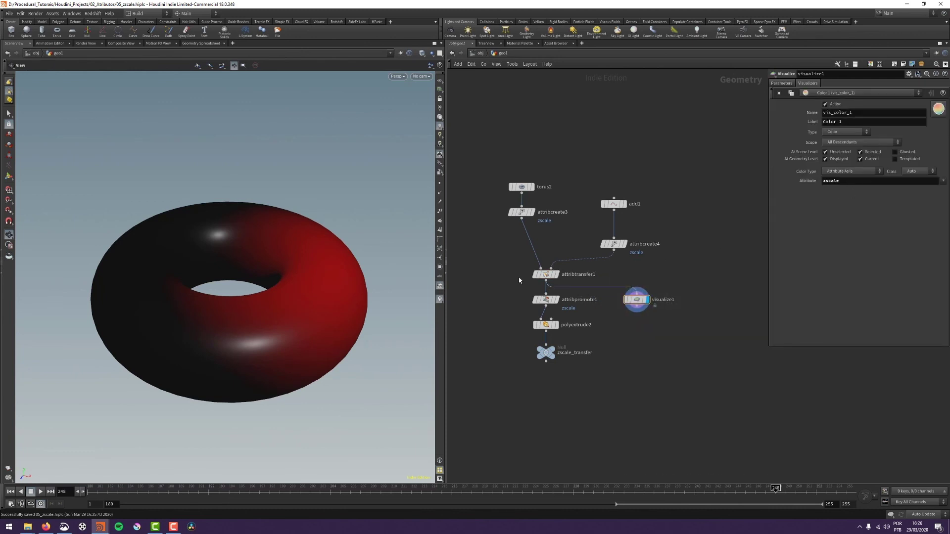
Check the point attribute that attribtransfer1 transfers and the attribute driving polyextrude2's Distance Scale.
left_click(550, 274)
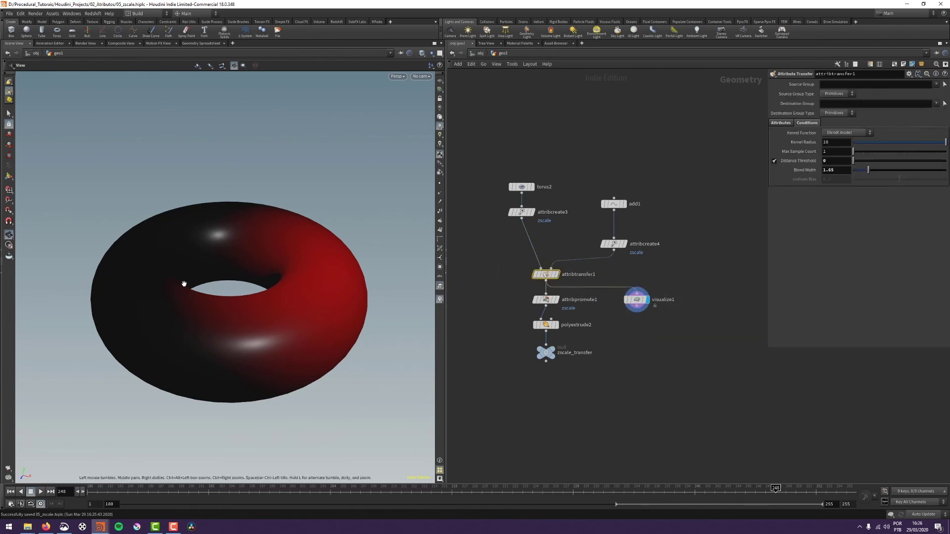
left_click(780, 122)
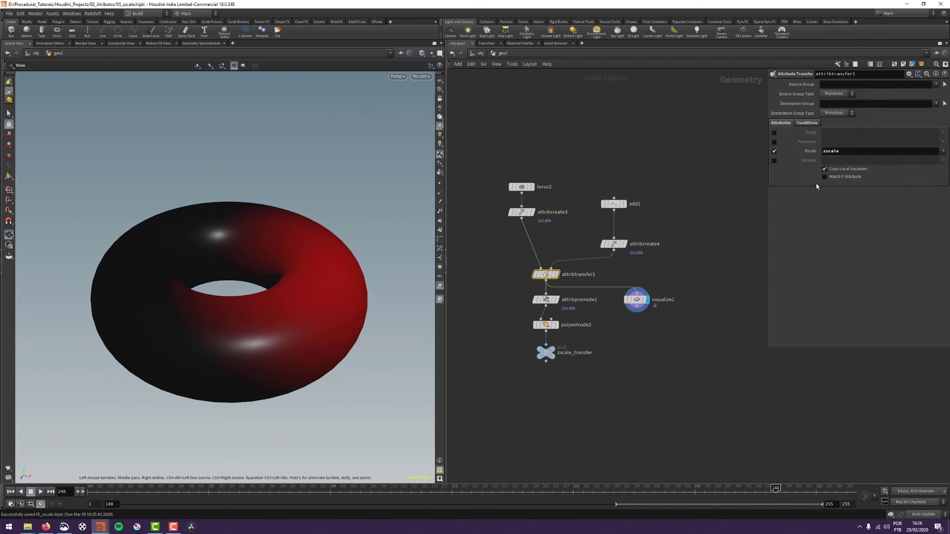
double_click(858, 152)
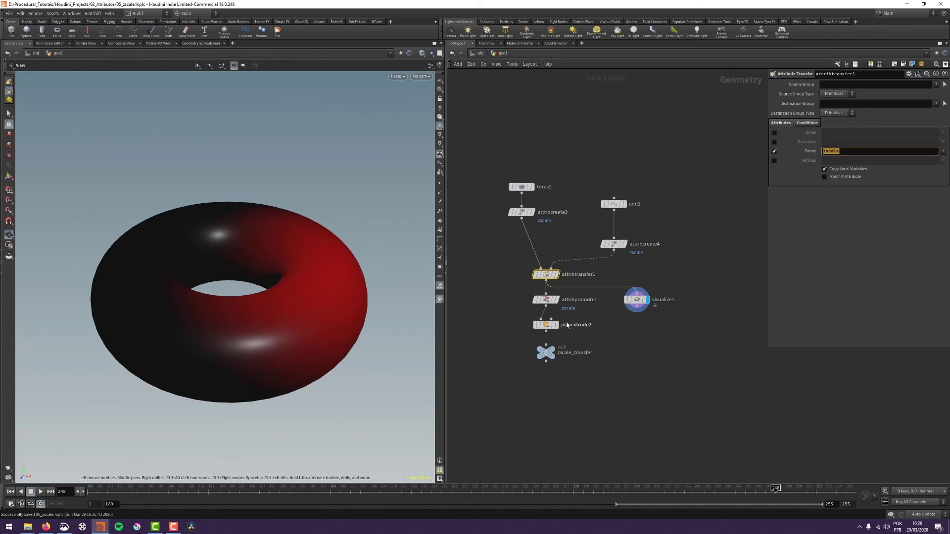
left_click_drag(567, 325, 503, 316)
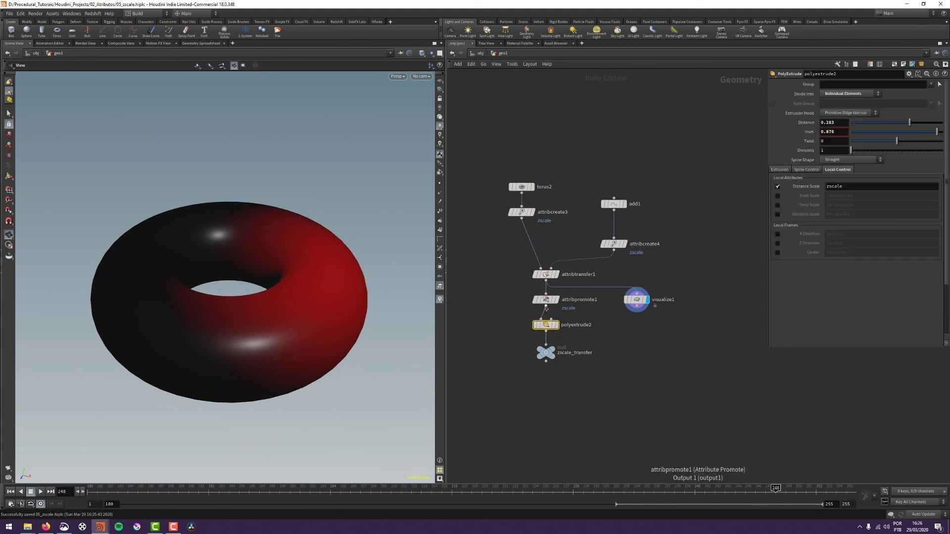
left_click(544, 274)
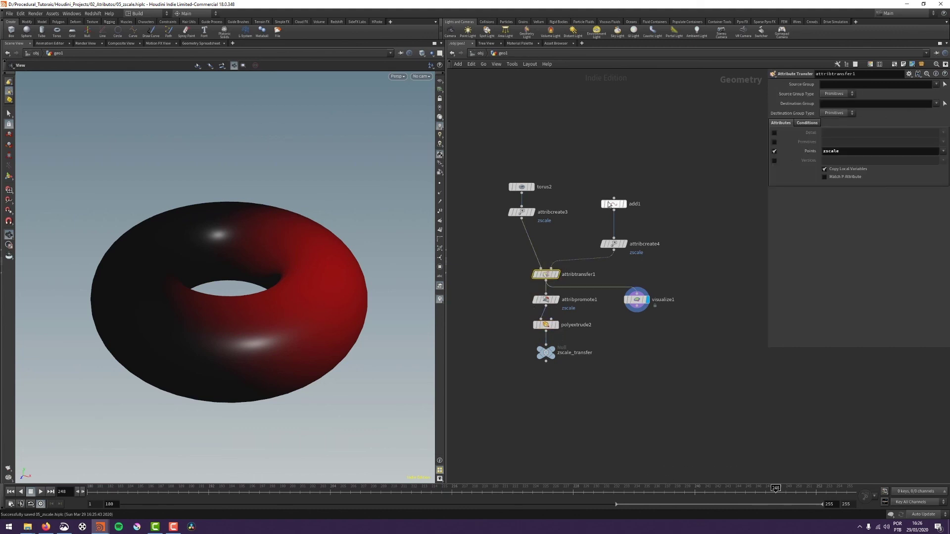
Inspect add1's node info and compare the zscale values written by attribcreate4 and attribcreate3.
middle_click(608, 204)
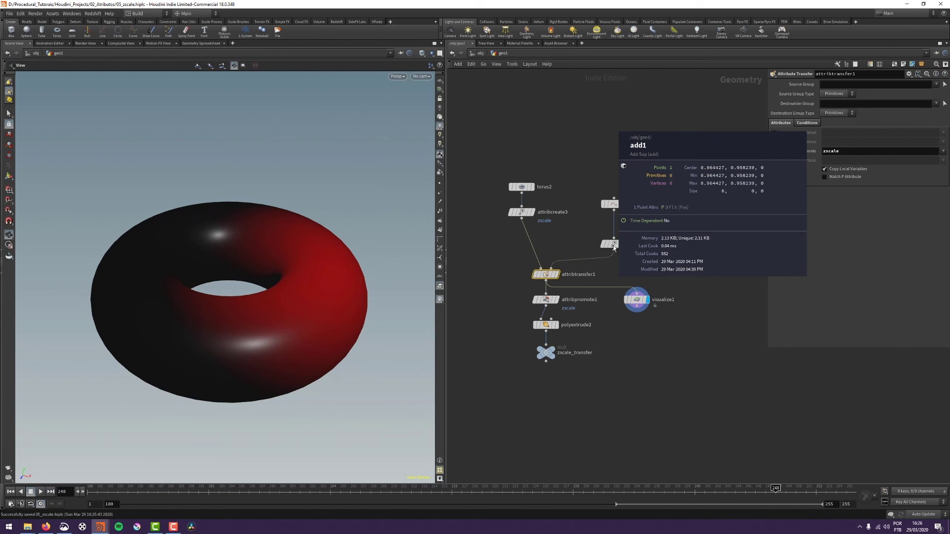
left_click_drag(688, 228, 590, 262)
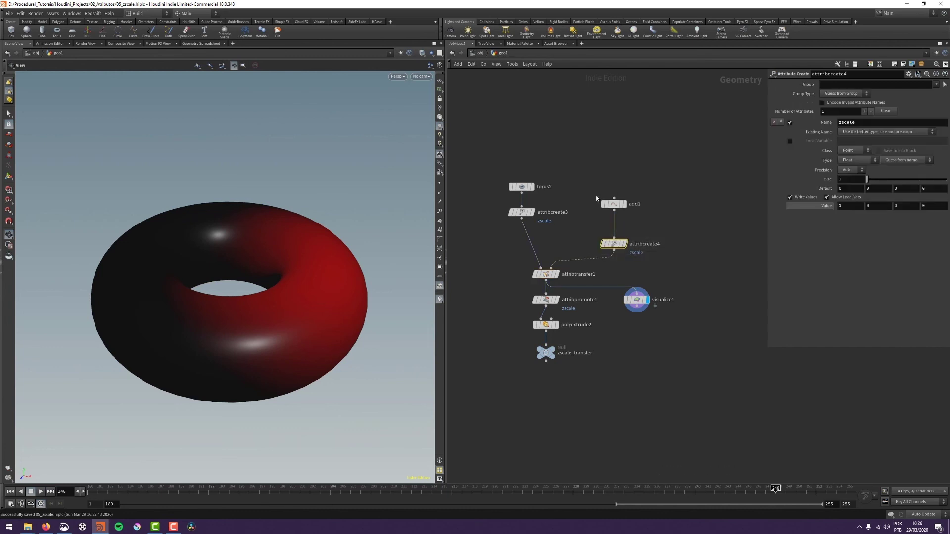
left_click_drag(491, 237, 552, 202)
middle_click_drag(504, 280, 500, 267)
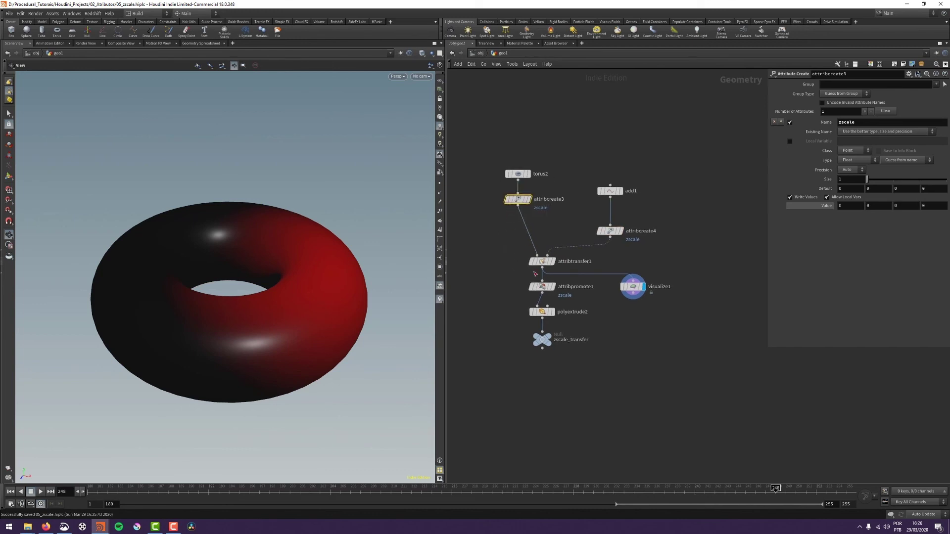
Compare the zscale attribute class before and after attribpromote1, using its promotion settings and the node info of visualize1, attribtransfer1 and attribpromote1.
left_click(556, 247)
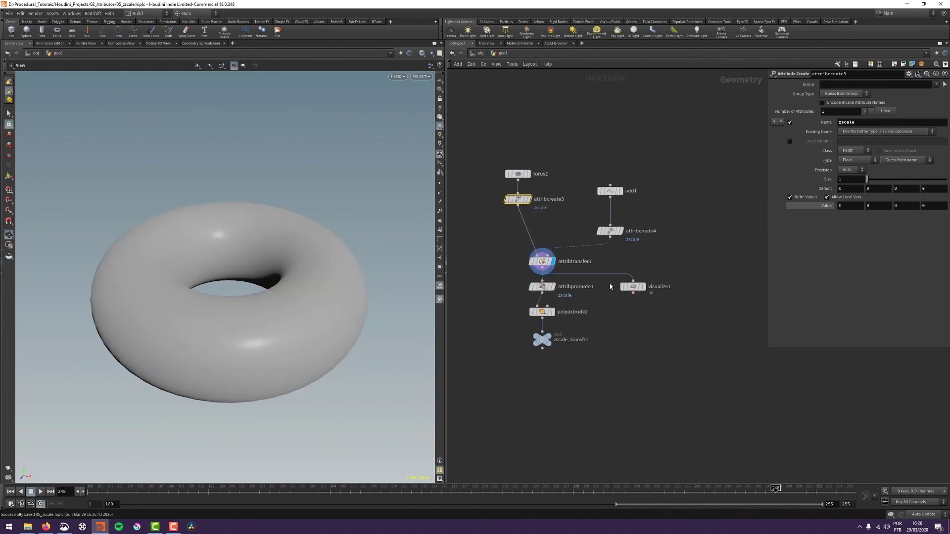
middle_click(636, 288)
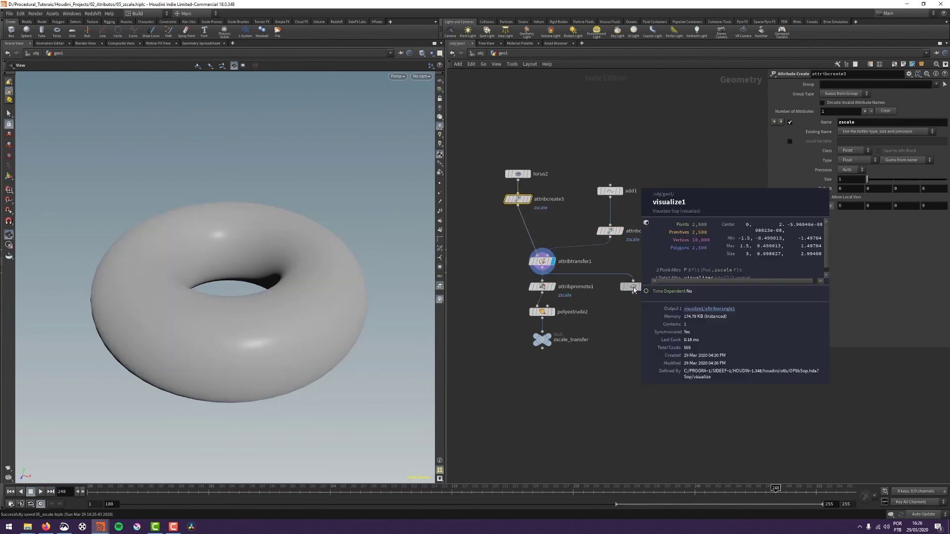
left_click(534, 288)
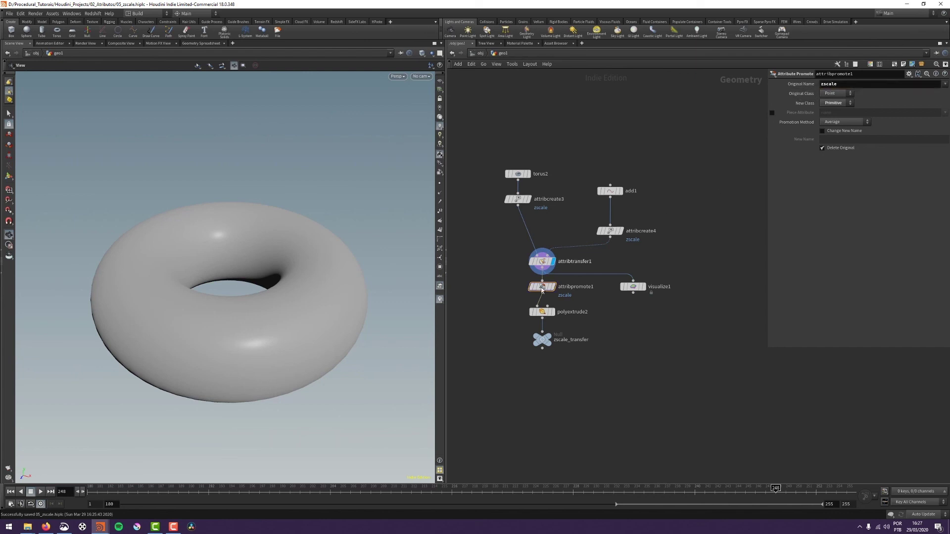
mouse_move(543, 293)
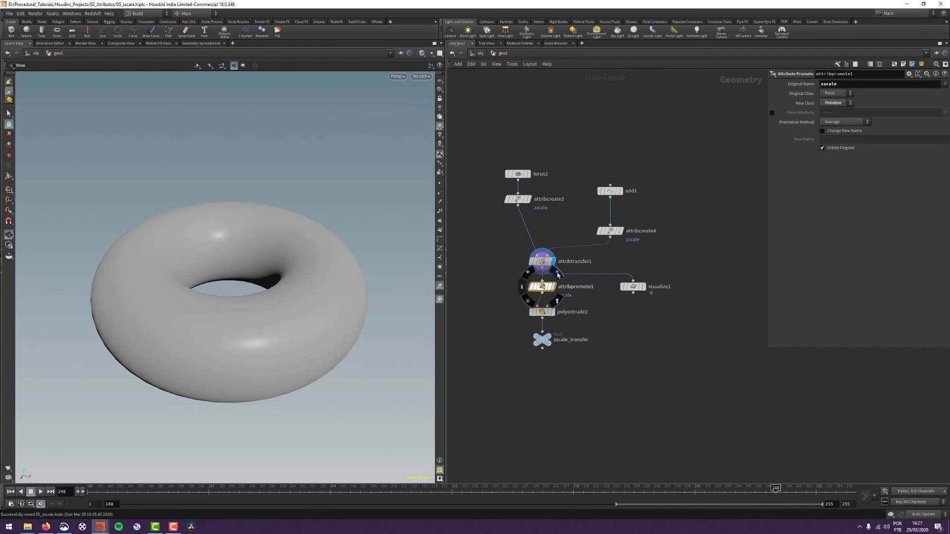
middle_click(542, 262)
middle_click(546, 263)
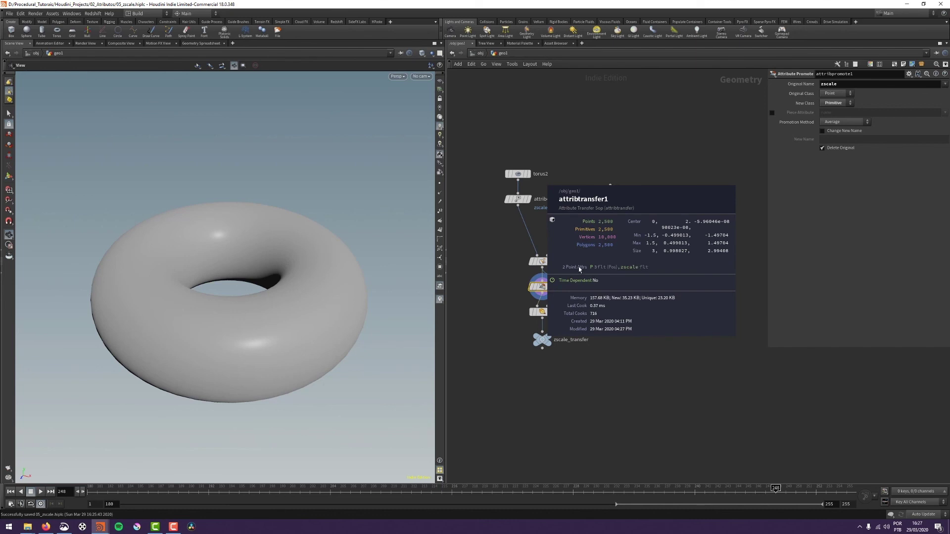
middle_click(543, 289)
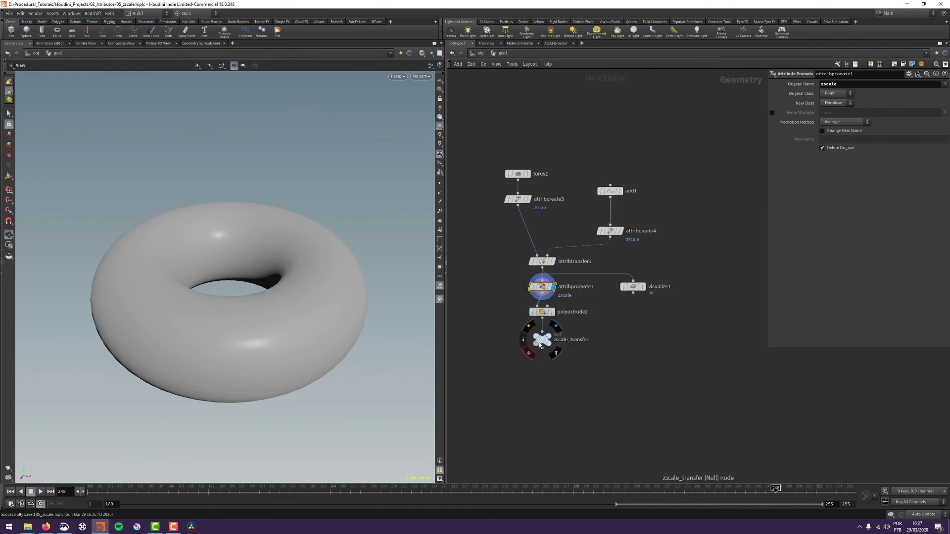
Display zscale_transfer and reduce attribtransfer1's Blend Width to 1.44.
left_click(532, 286)
left_click_drag(504, 247, 555, 272)
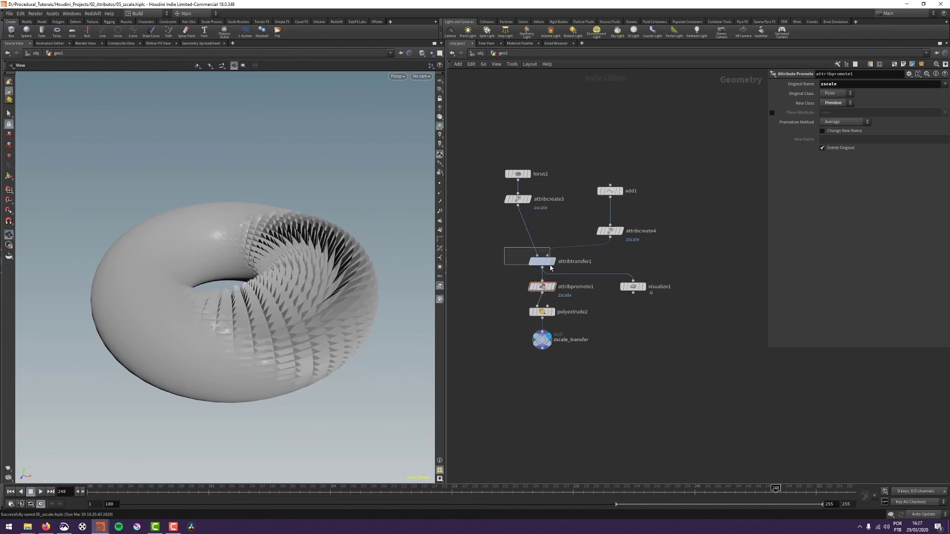
left_click(806, 123)
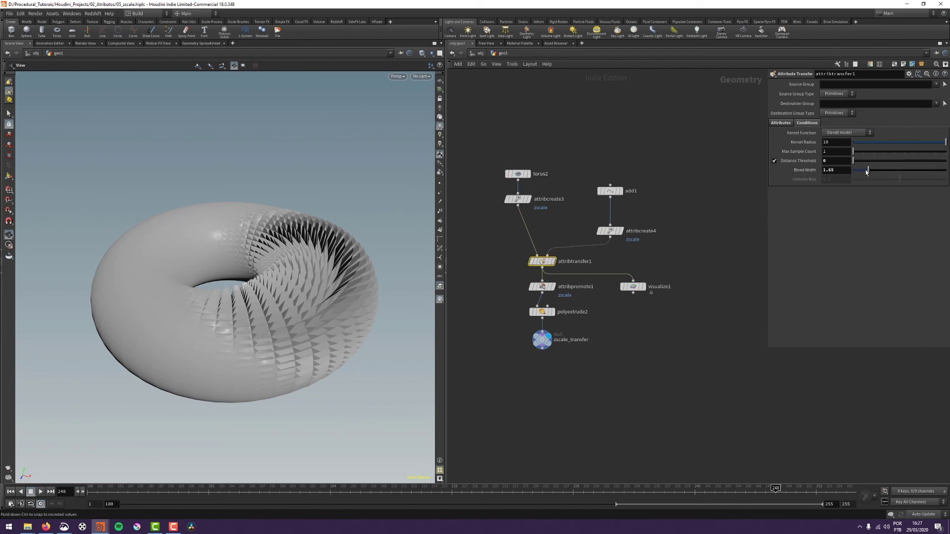
mouse_move(869, 170)
left_mouse_down()
mouse_move(857, 165)
mouse_move(873, 170)
mouse_move(865, 171)
left_mouse_up()
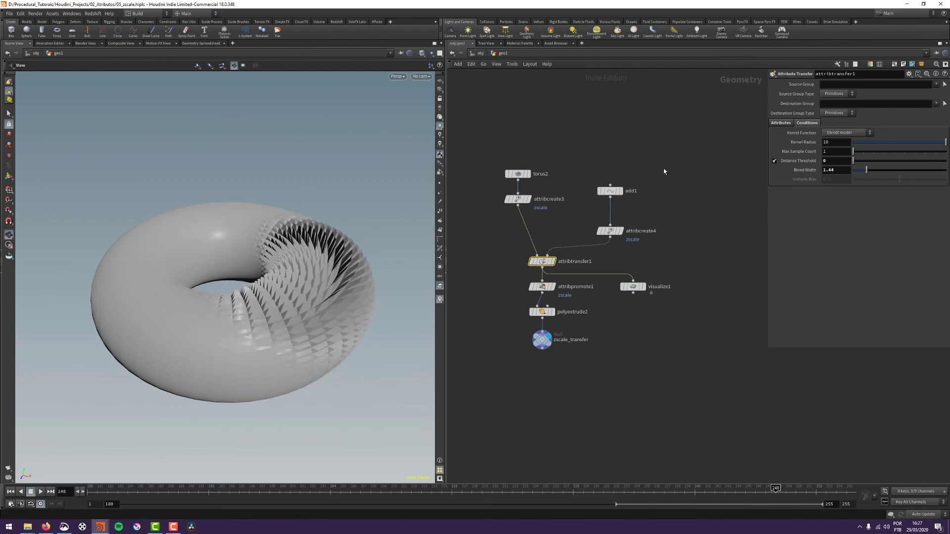
Activate the viewport position handle for add1's point.
left_click(615, 191)
key("Return")
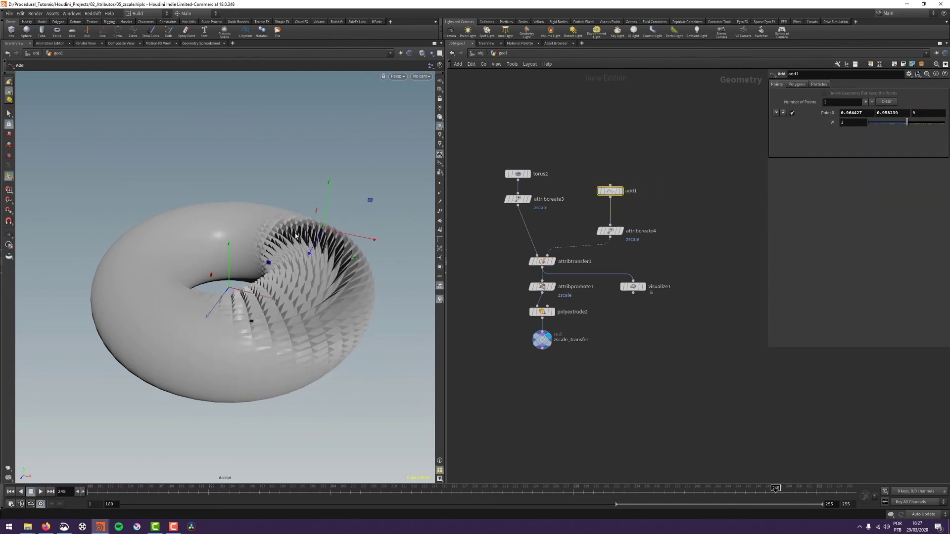